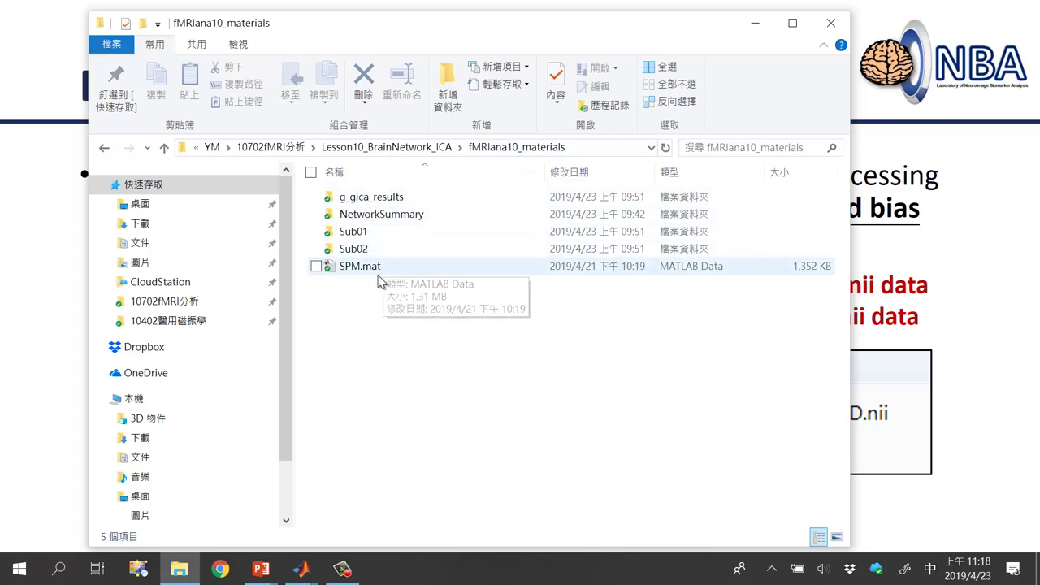
- Open the Sub01 folder in fMRIana10_materials and inspect its fMRI and T1W NIfTI files
left_click(361, 231)
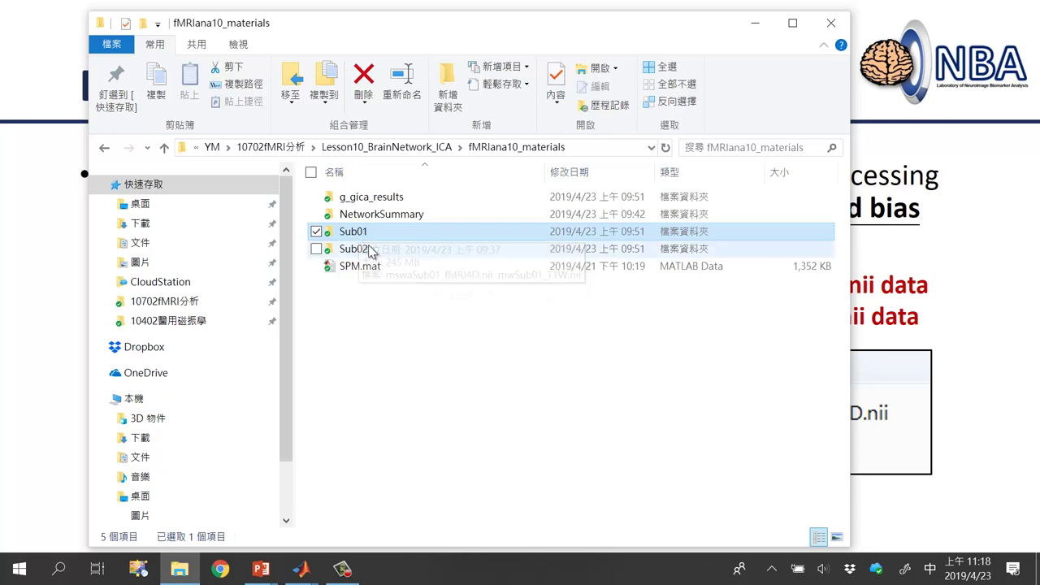
left_click(369, 251)
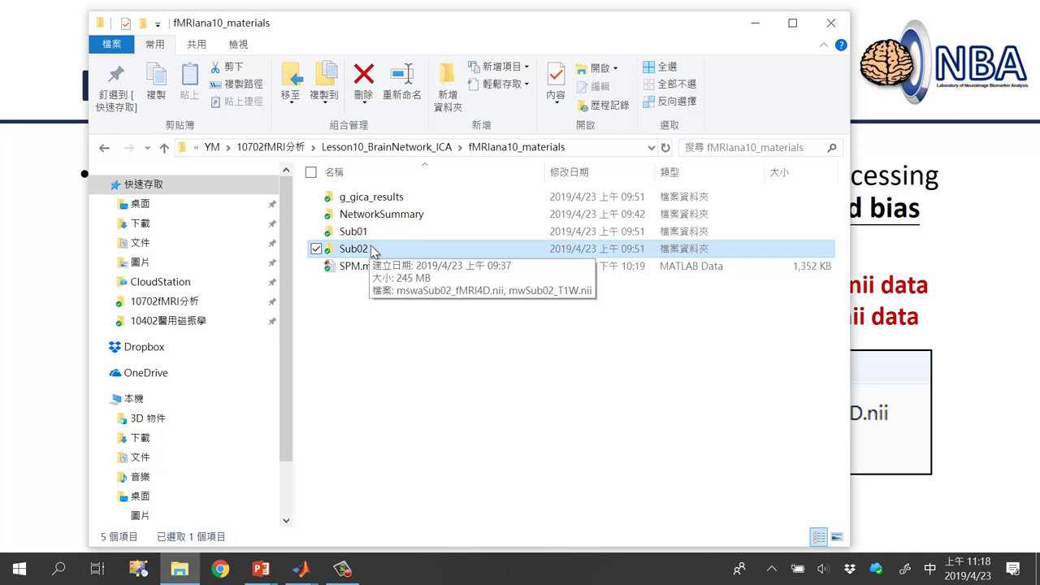
double_click(370, 233)
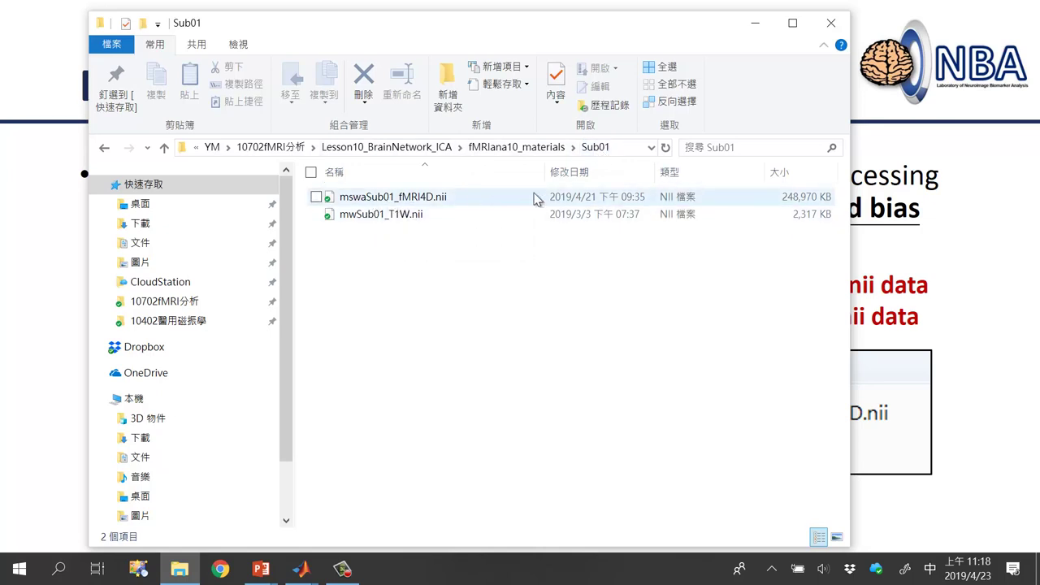
left_click(808, 200)
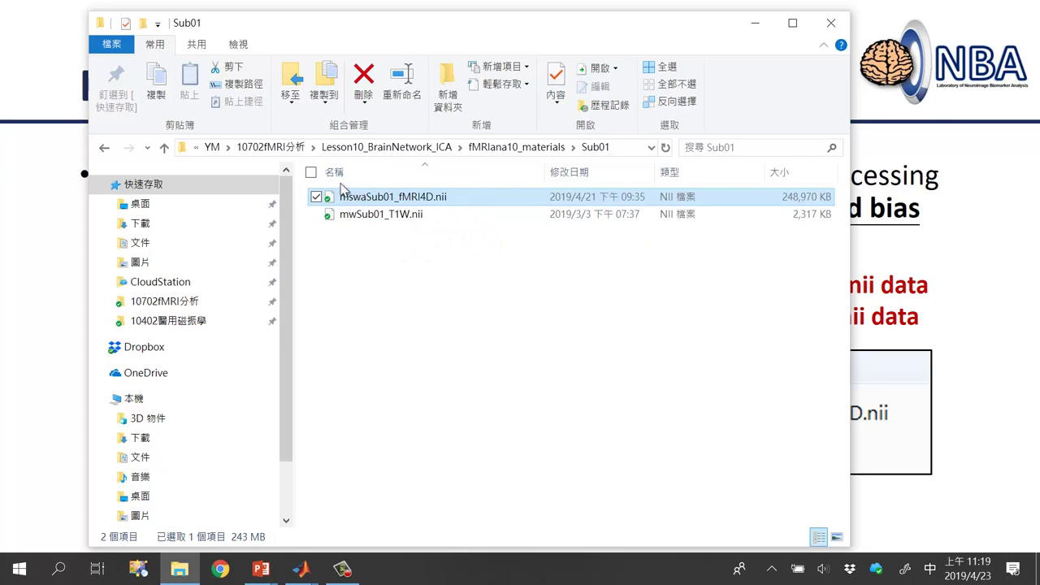
left_click(382, 216)
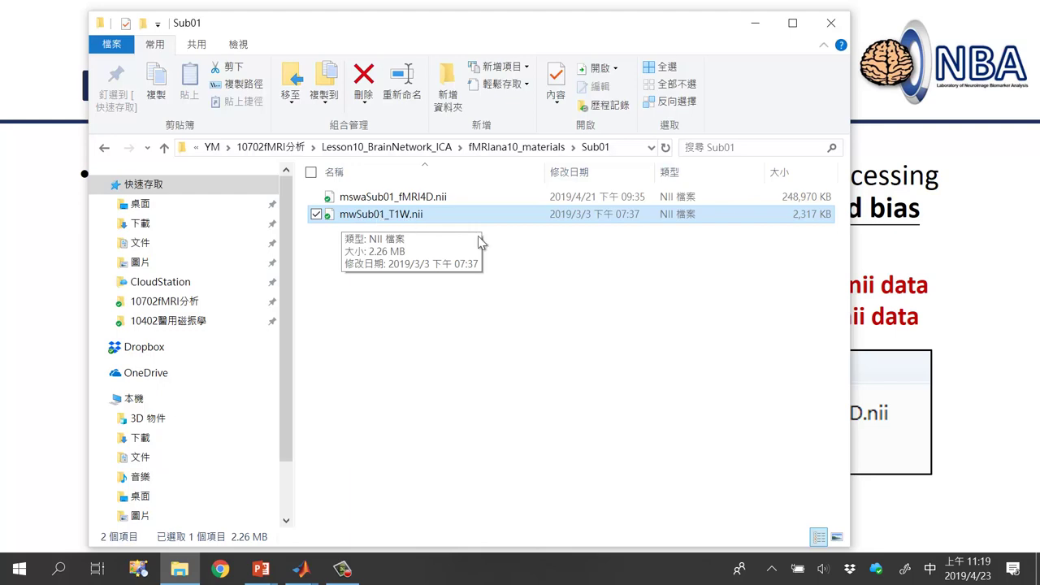
- Launch MRIcro and load mwSub01_T1W.nii from the Sub01 folder into it
left_click(20, 568)
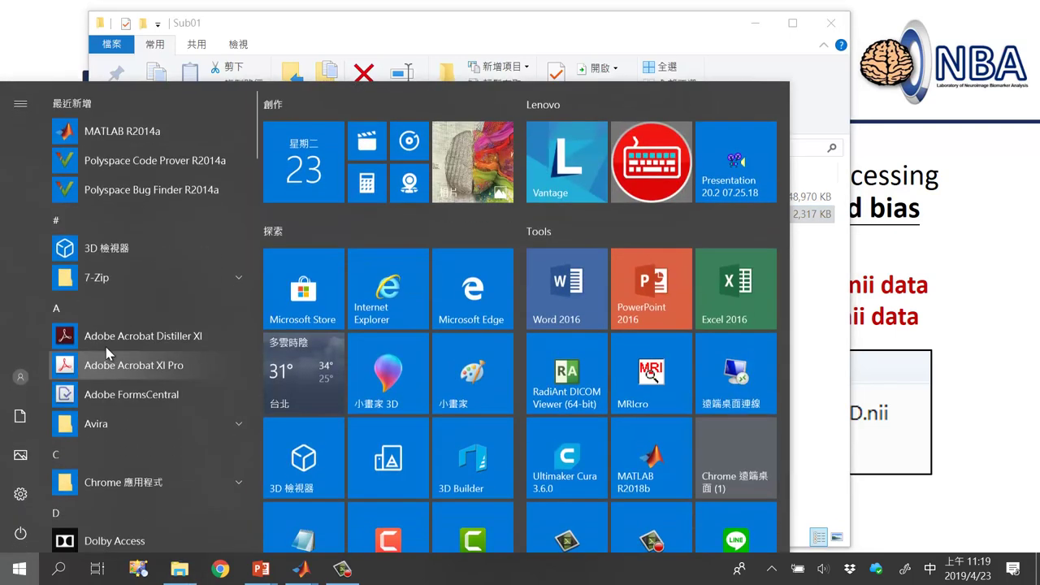
left_click(650, 374)
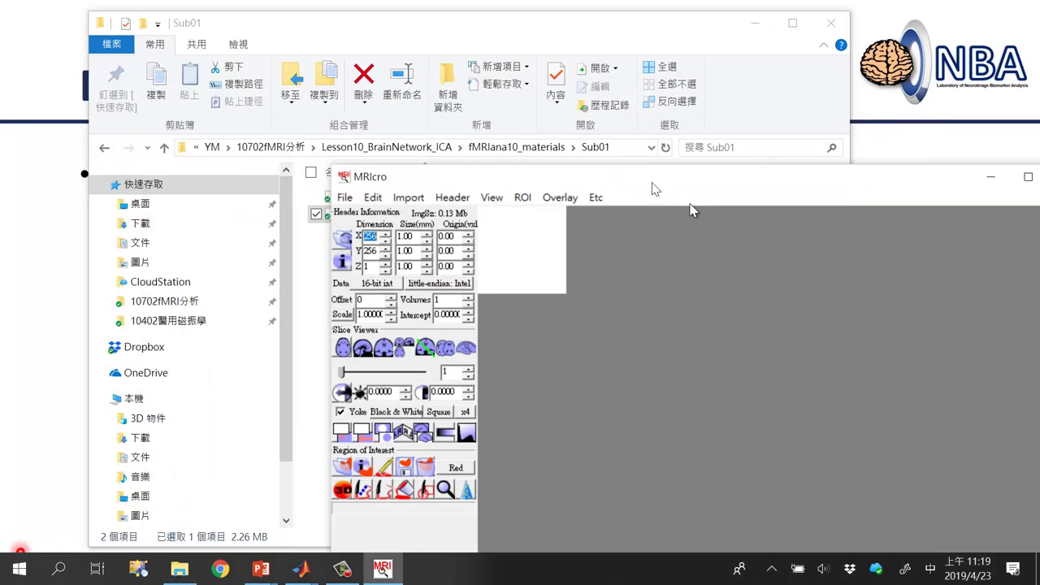
left_click_drag(654, 188, 683, 250)
left_click_drag(426, 219, 667, 348)
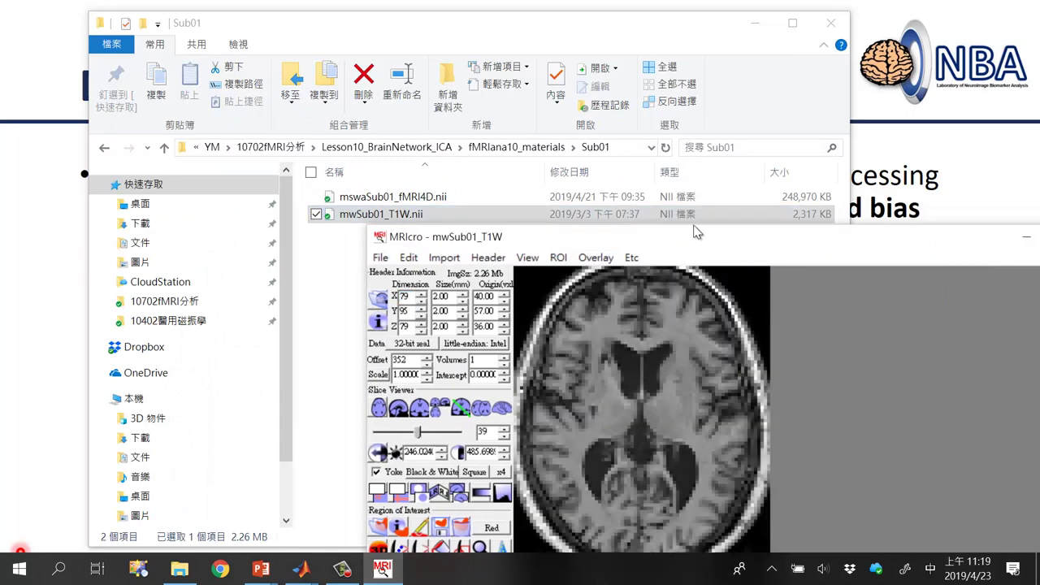
left_click_drag(695, 233, 619, 129)
- Examine the axial slices of the mwSub01_T1W anatomical image, especially around the ventricles
scroll(581, 273, "up", 11)
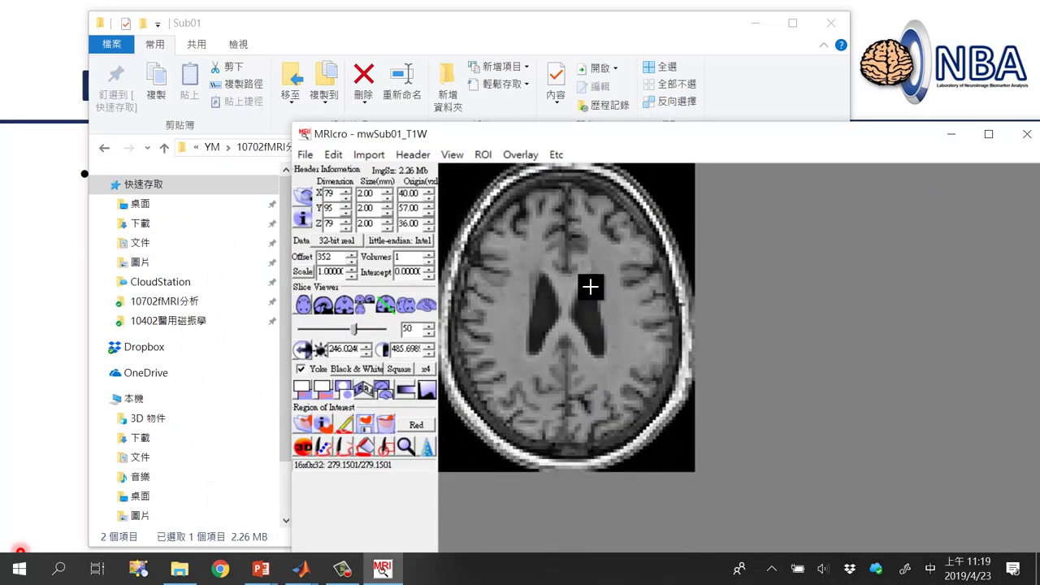
scroll(589, 285, "down", 16)
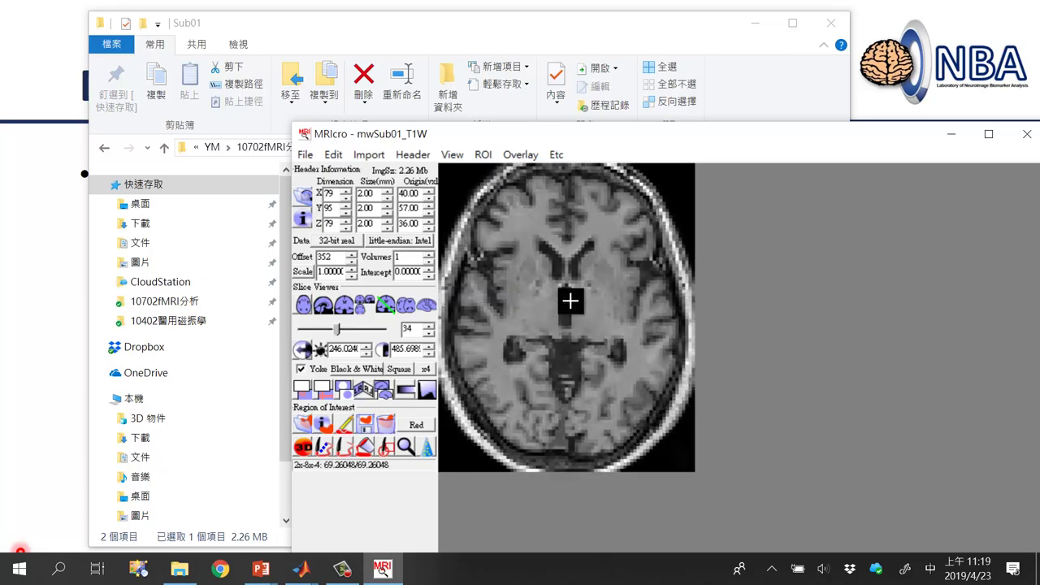
scroll(571, 301, "up", 6)
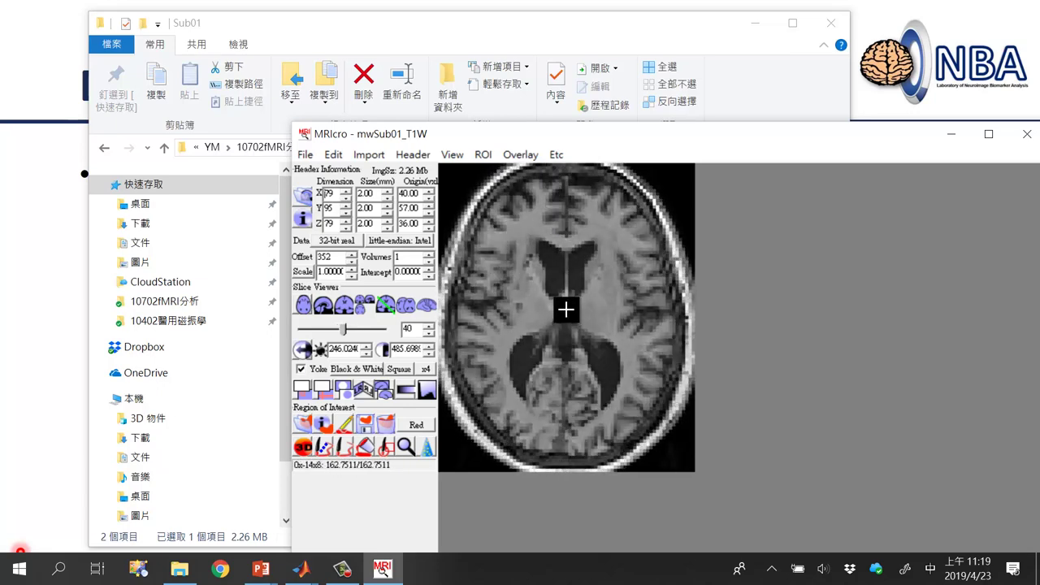
scroll(549, 300, "up", 3)
scroll(549, 301, "down", 5)
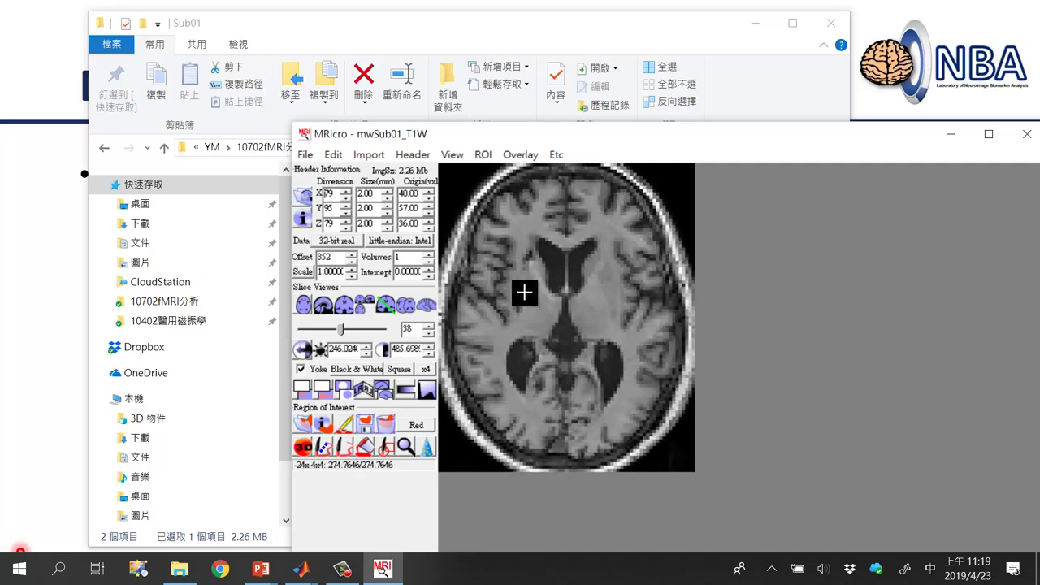
scroll(512, 292, "down", 2)
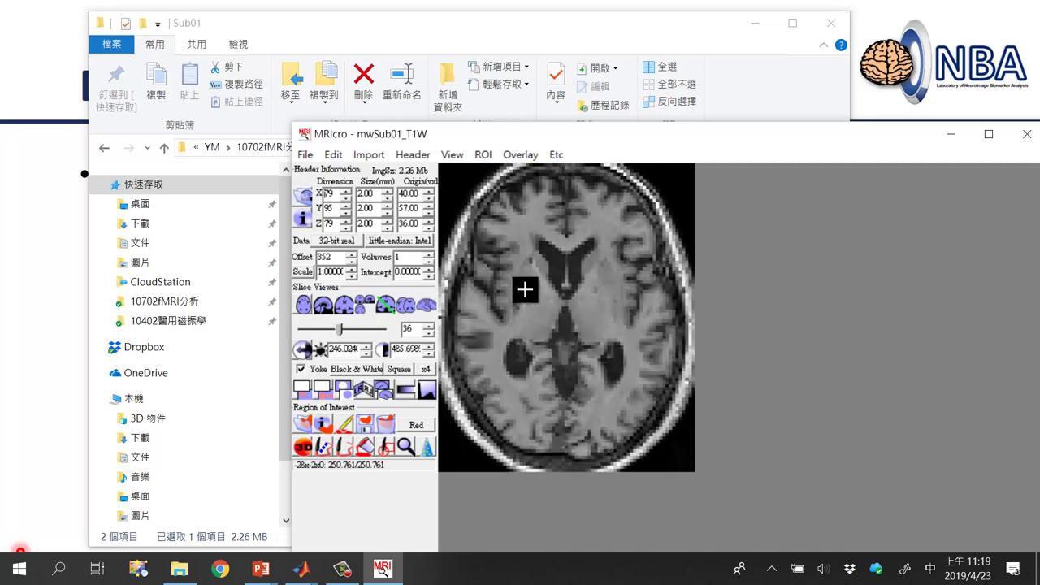
scroll(528, 291, "up", 2)
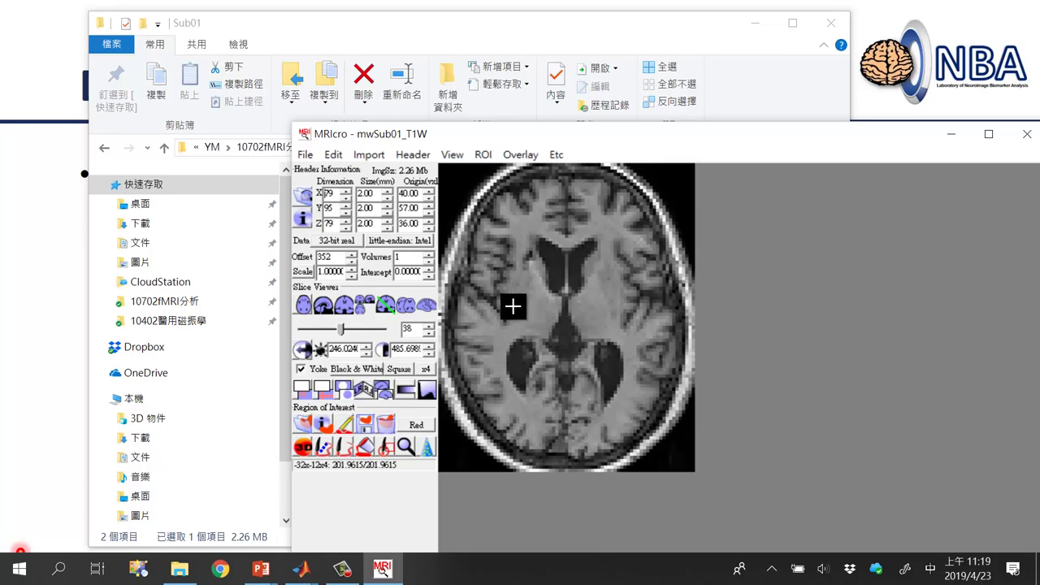
scroll(528, 288, "up", 5)
scroll(533, 291, "down", 3)
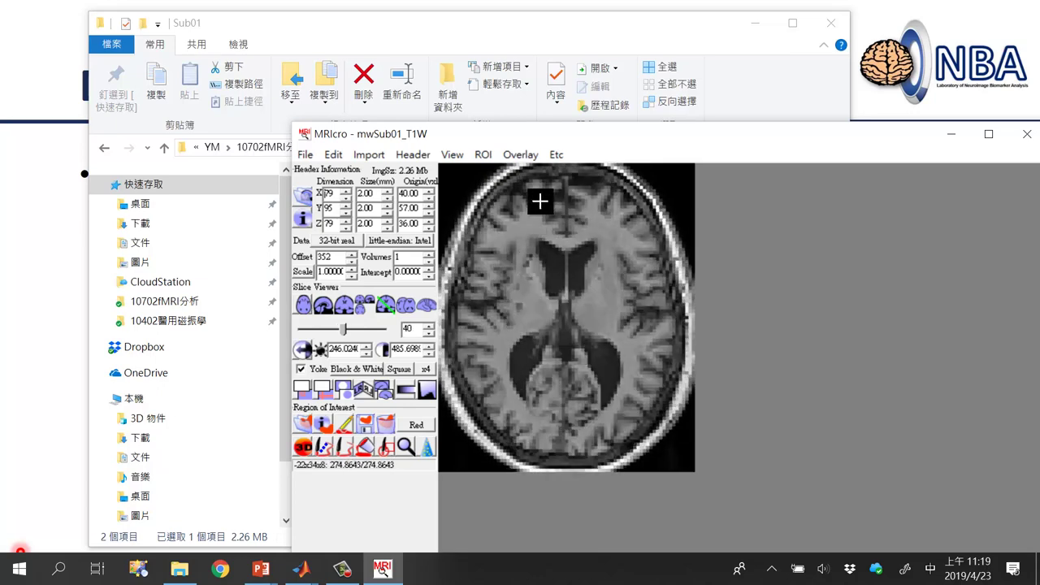
- Load mswaSub01_fMRI4D.nii from the Sub01 folder into MRIcro, displaying volume 1
left_click_drag(552, 143, 614, 230)
left_click_drag(338, 202, 608, 283)
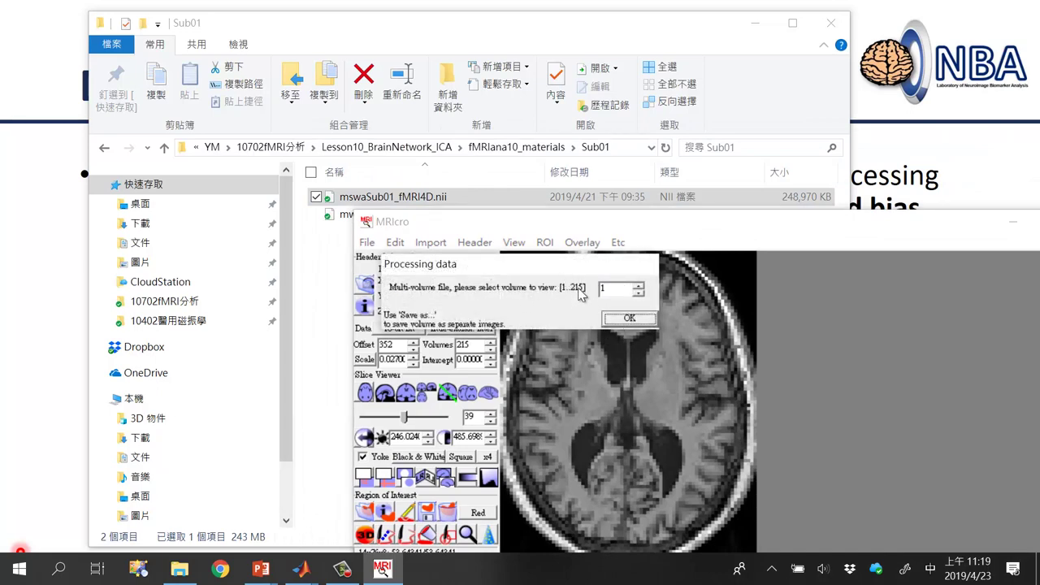
double_click(604, 288)
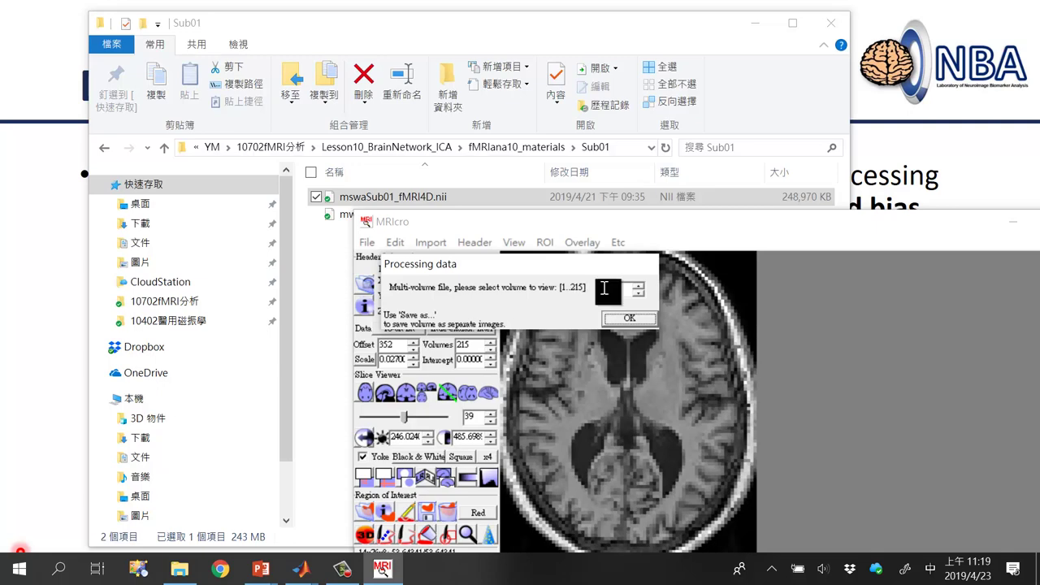
left_click(628, 319)
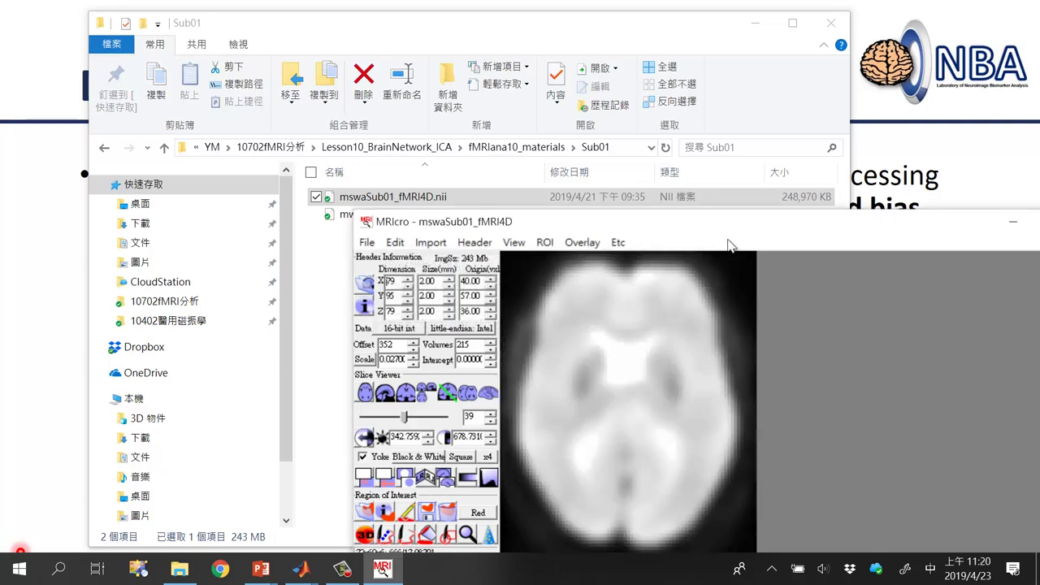
- Adjust the display brightness and contrast of the fMRI image to about 596 and 226
left_click_drag(727, 217, 642, 95)
left_click_drag(597, 241, 518, 328)
left_click_drag(500, 277, 563, 286)
- Examine the axial slices of the mswaSub01_fMRI4D volume and close MRIcro
scroll(567, 286, "up", 9)
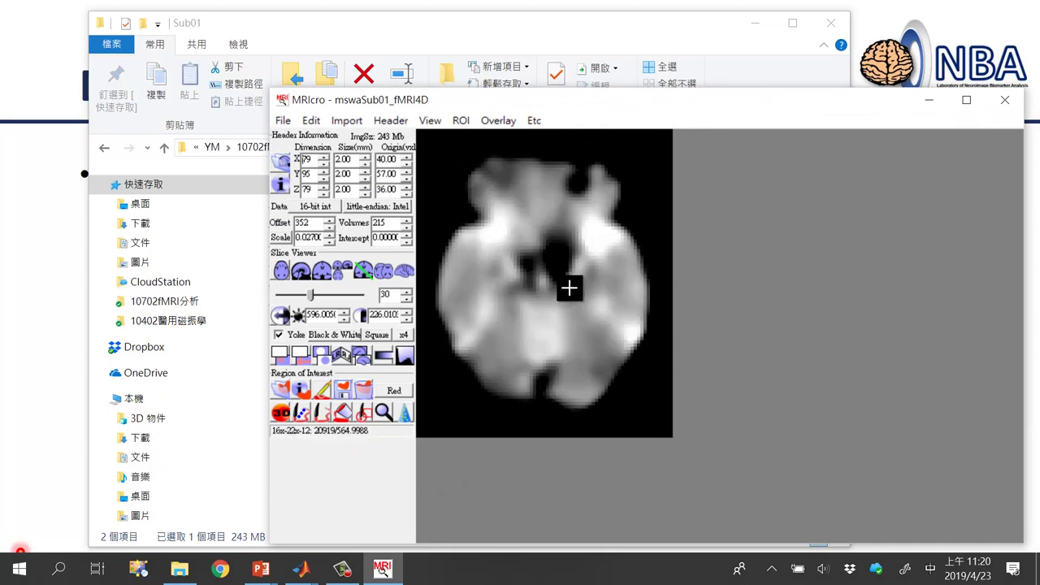
scroll(596, 277, "up", 20)
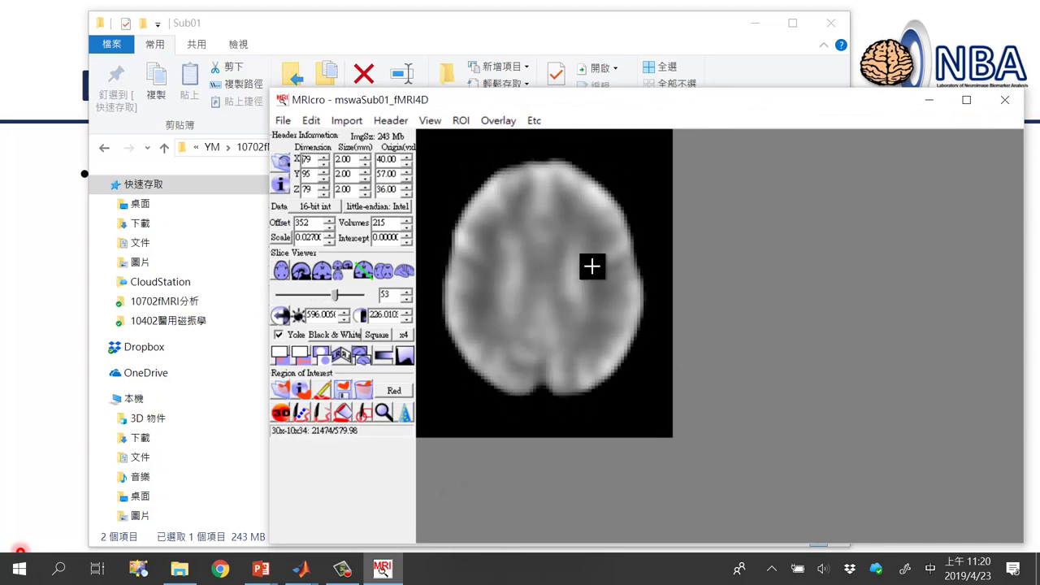
scroll(574, 260, "down", 20)
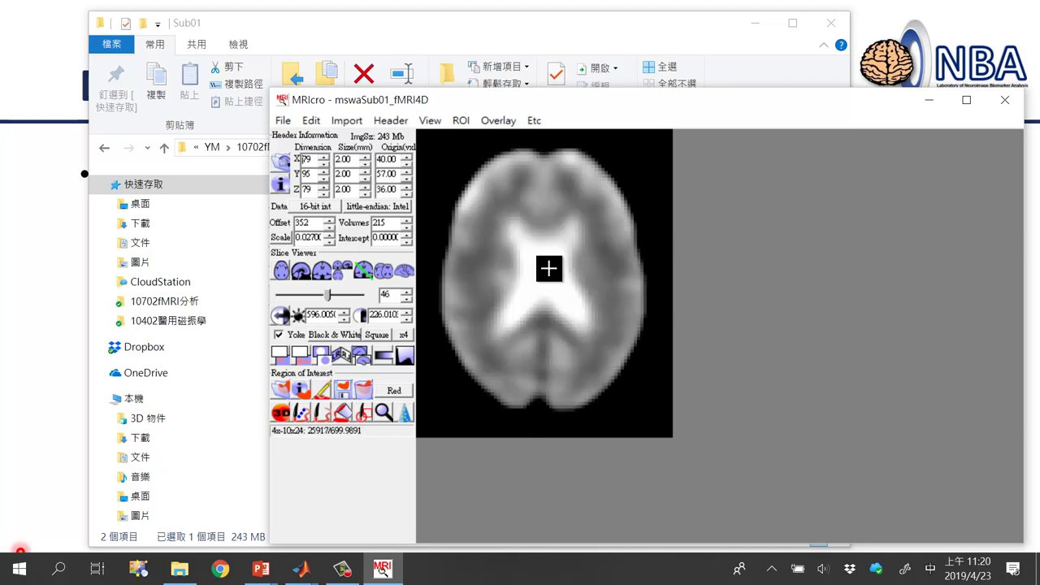
scroll(546, 267, "down", 6)
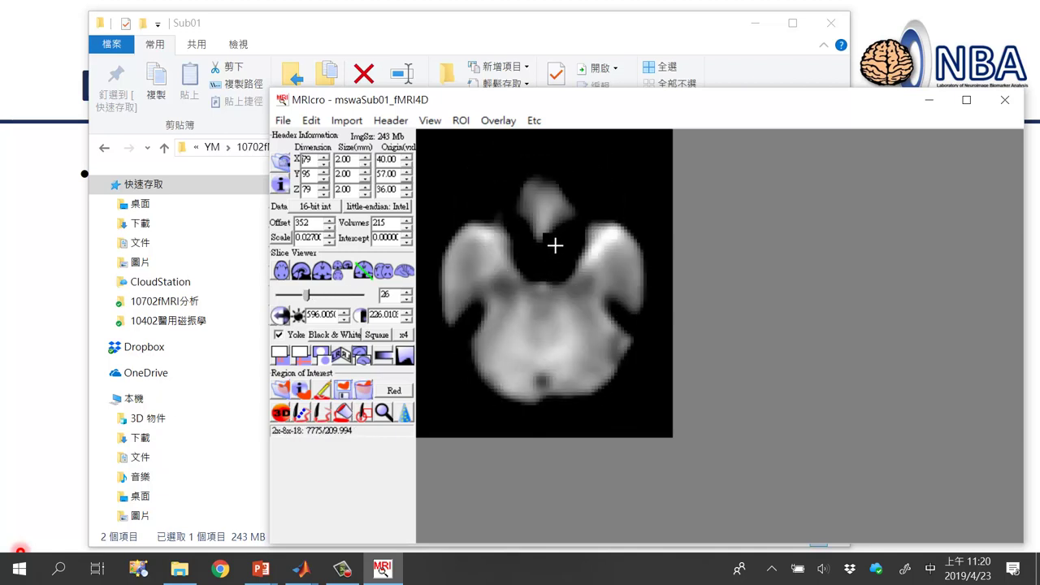
scroll(555, 245, "up", 6)
left_click_drag(806, 114, 687, 107)
left_click(885, 92)
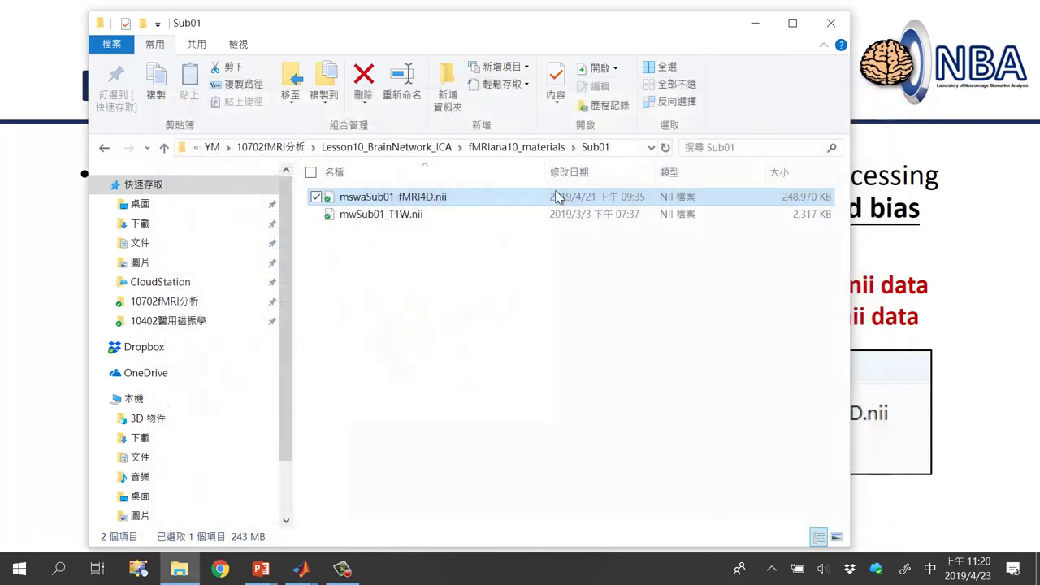
- Inspect the NIfTI files in the Sub02 folder and return to the fMRIana10_materials folder
left_click(524, 148)
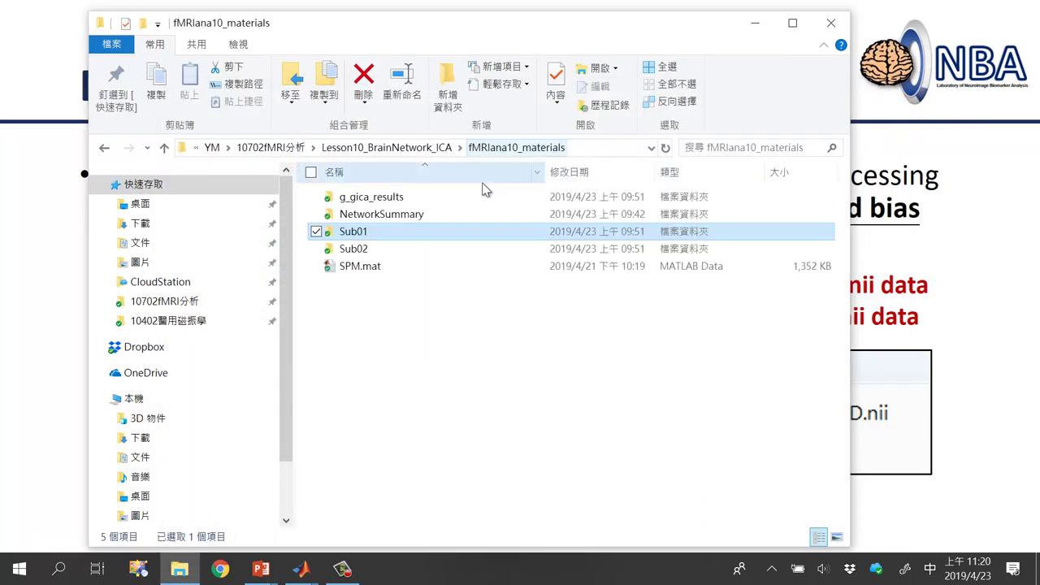
left_click(358, 251)
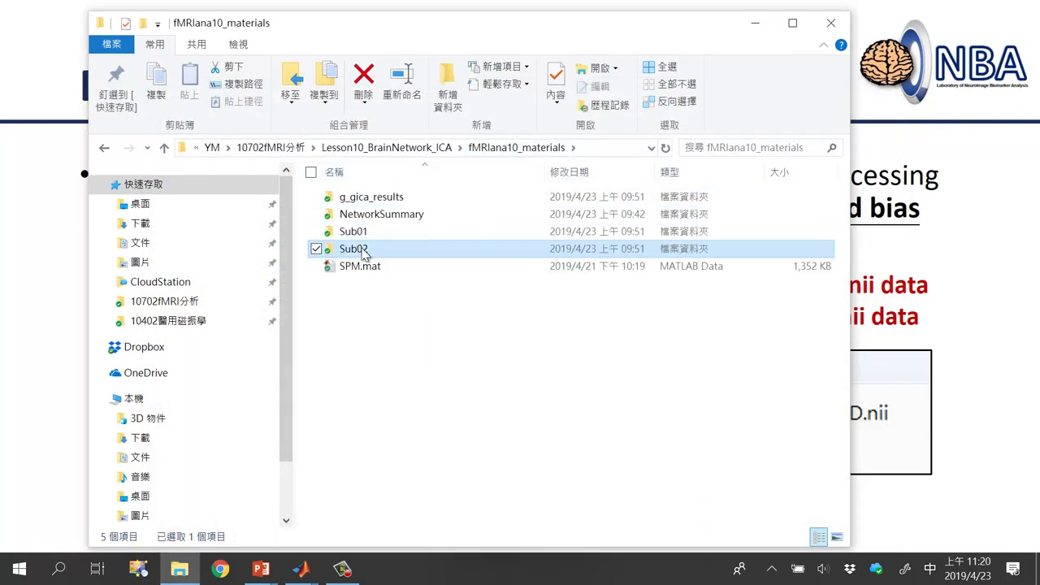
double_click(362, 252)
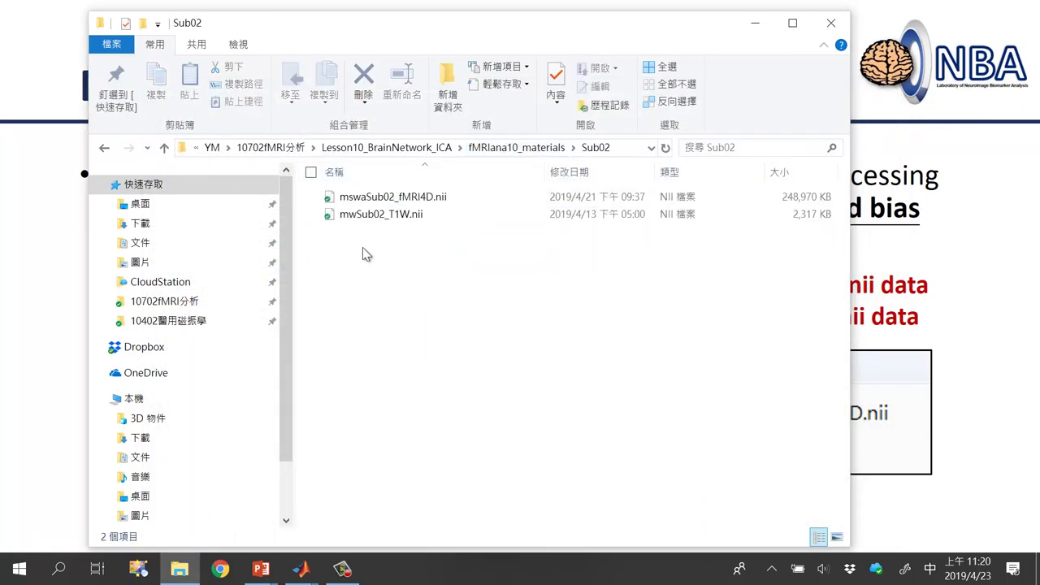
left_click(417, 196)
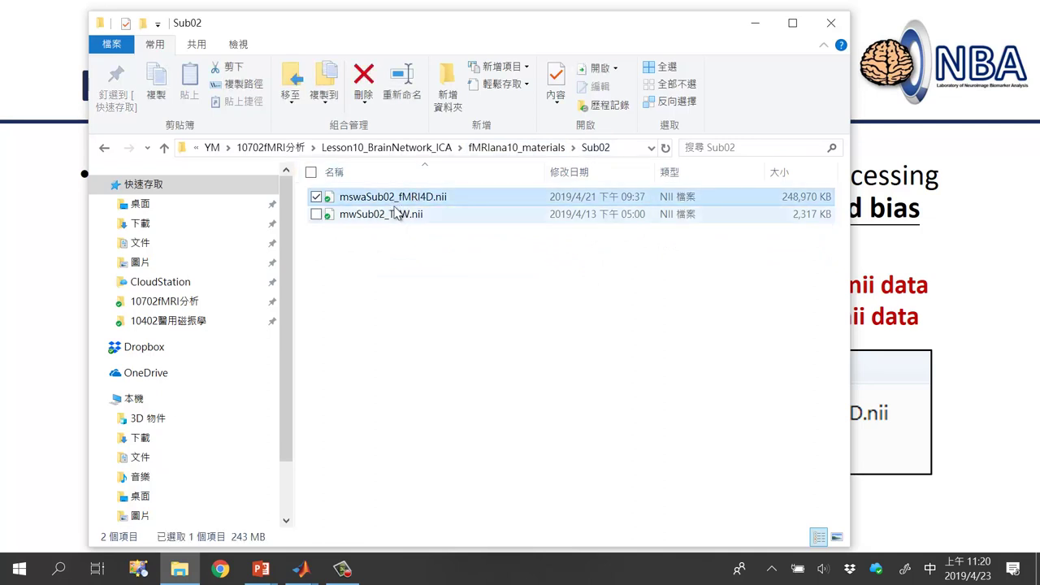
left_click(516, 148)
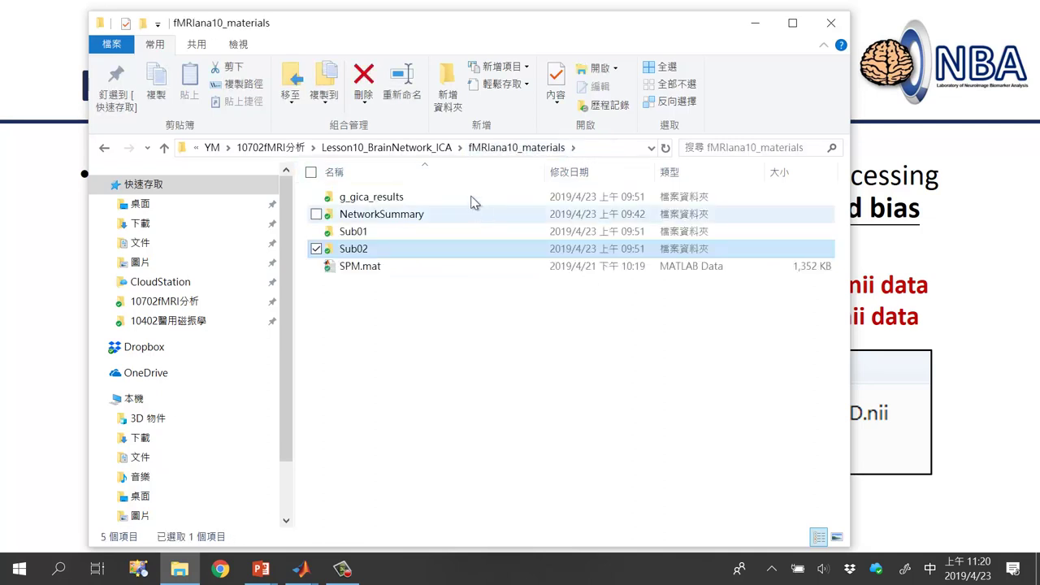
left_click(367, 198)
left_click(387, 217)
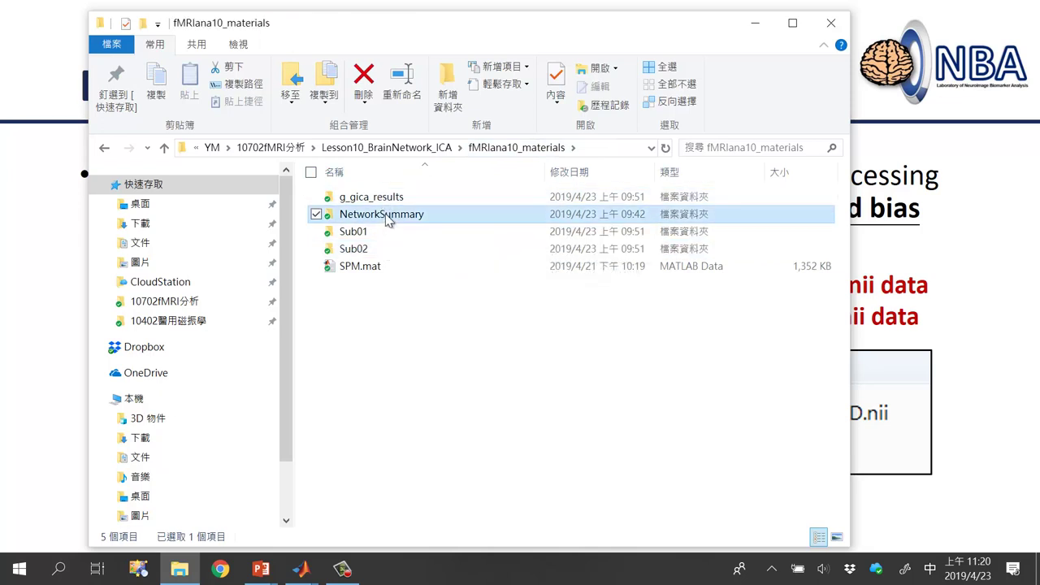
left_click(385, 199)
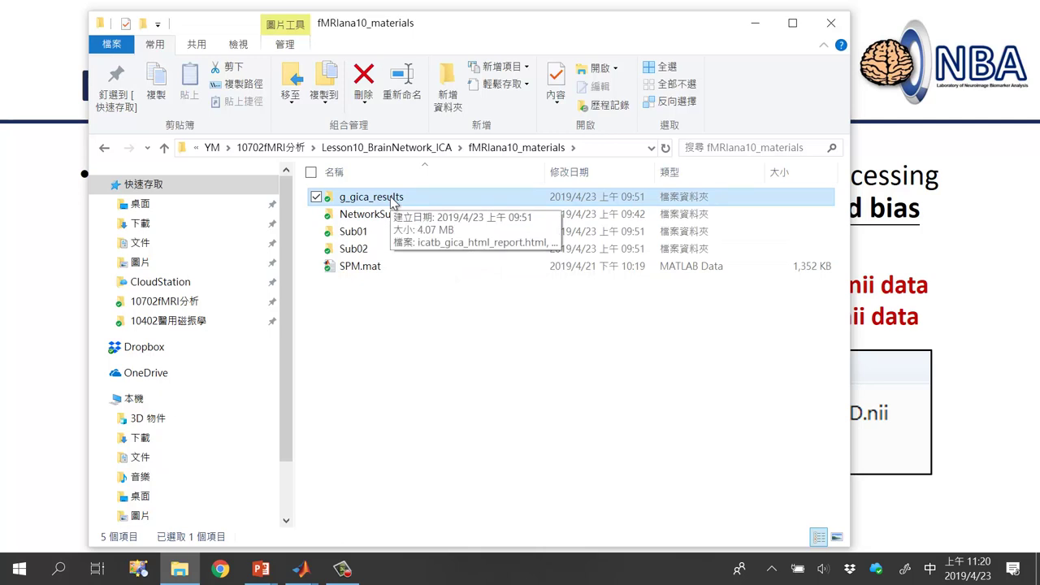
left_click(380, 214)
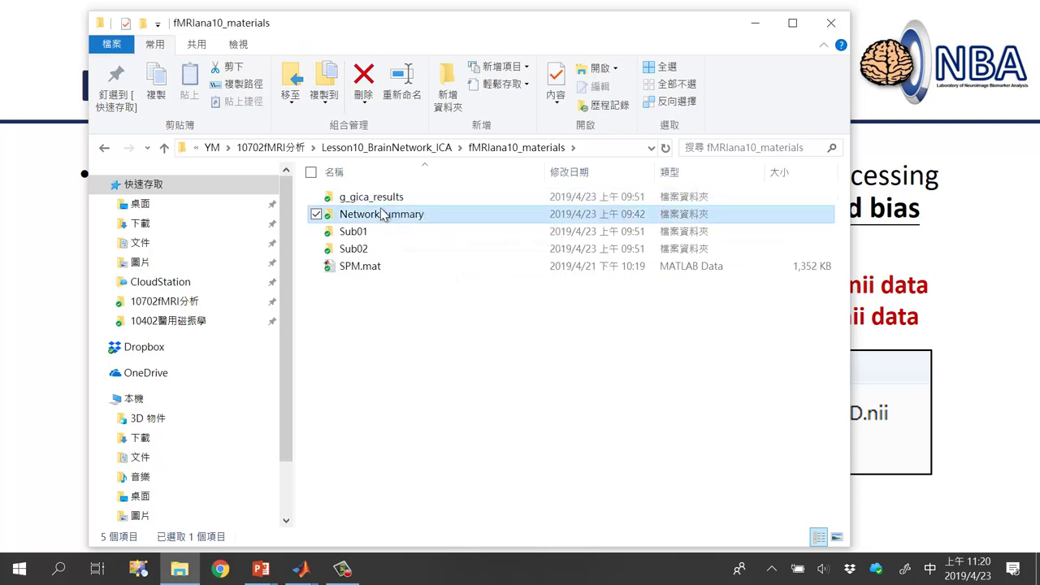
left_click(378, 202)
left_click(382, 215)
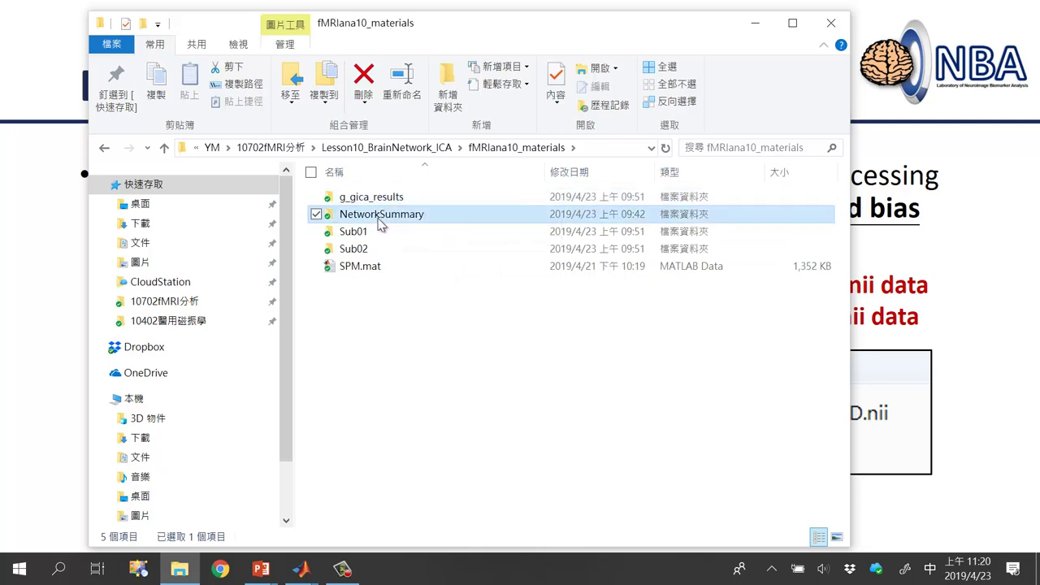
left_click(376, 200)
left_click(377, 211)
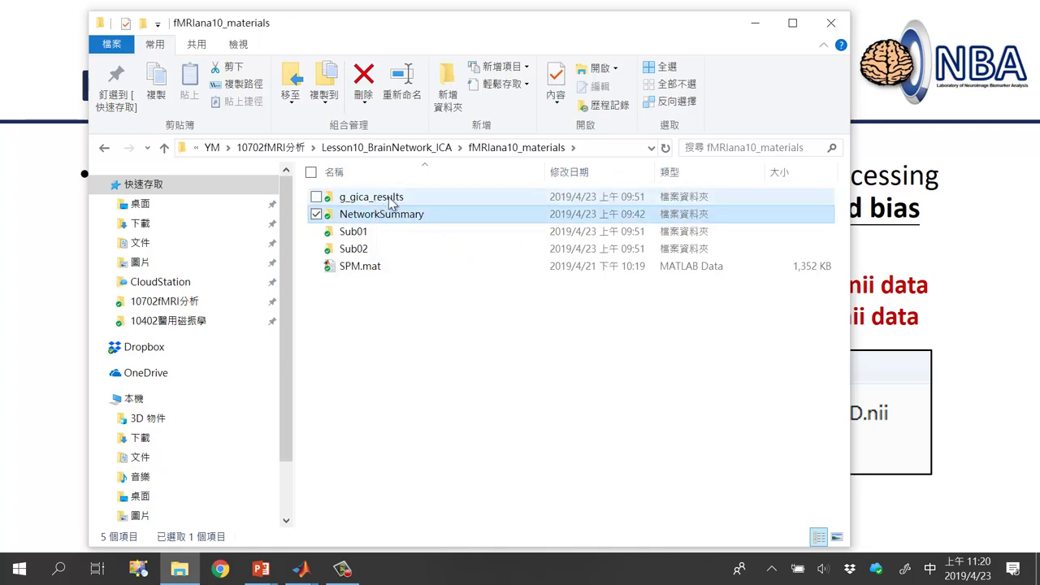
left_click(364, 202)
left_click(363, 214)
left_click(365, 202)
left_click(371, 213)
left_click(363, 204)
left_click(363, 213)
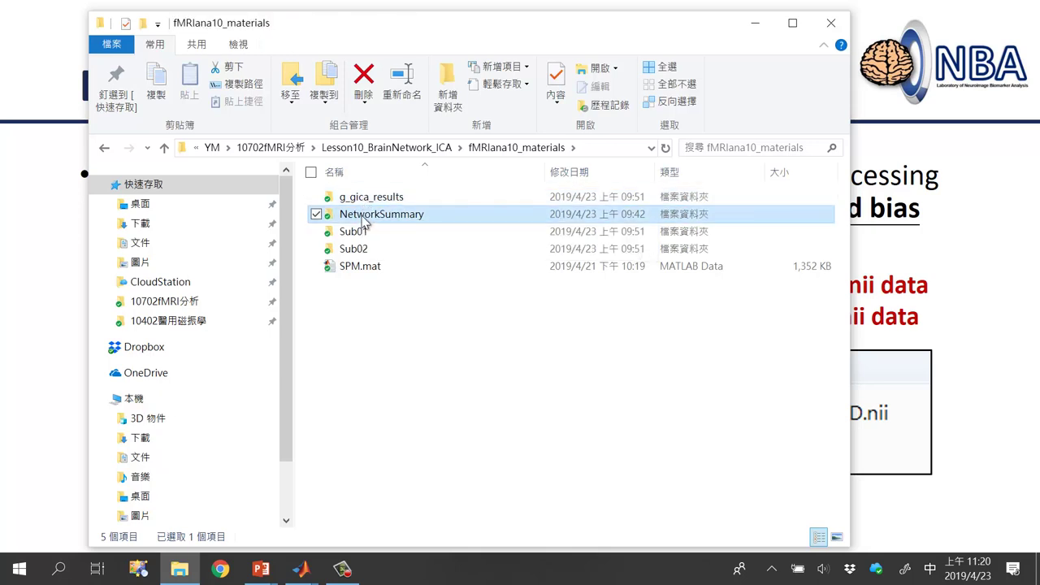
left_click(365, 202)
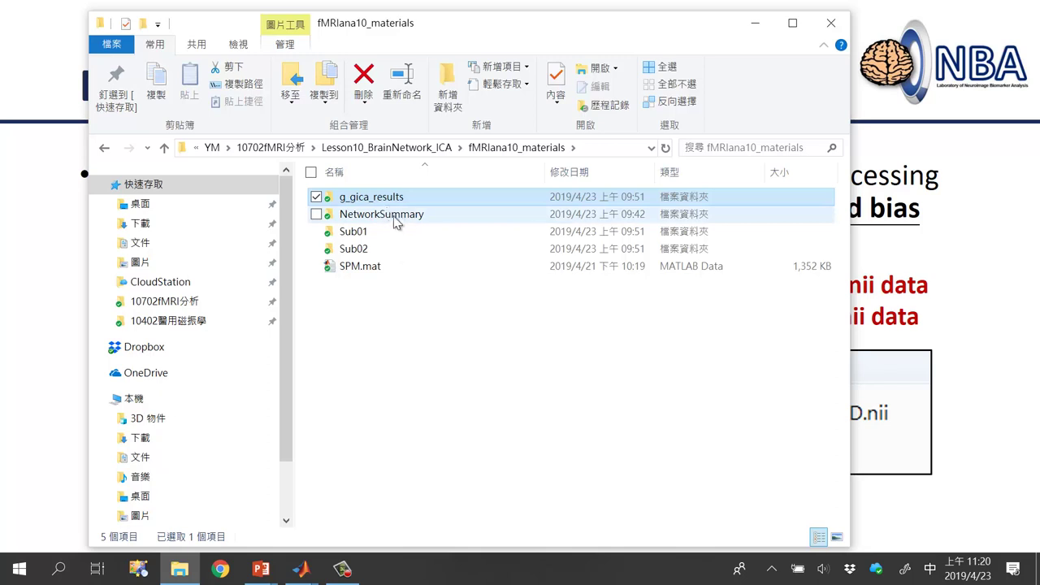
- Locate the Sub01 folder and SPM.mat in fMRIana10_materials, and return to the Data Organization slide
left_click(369, 232)
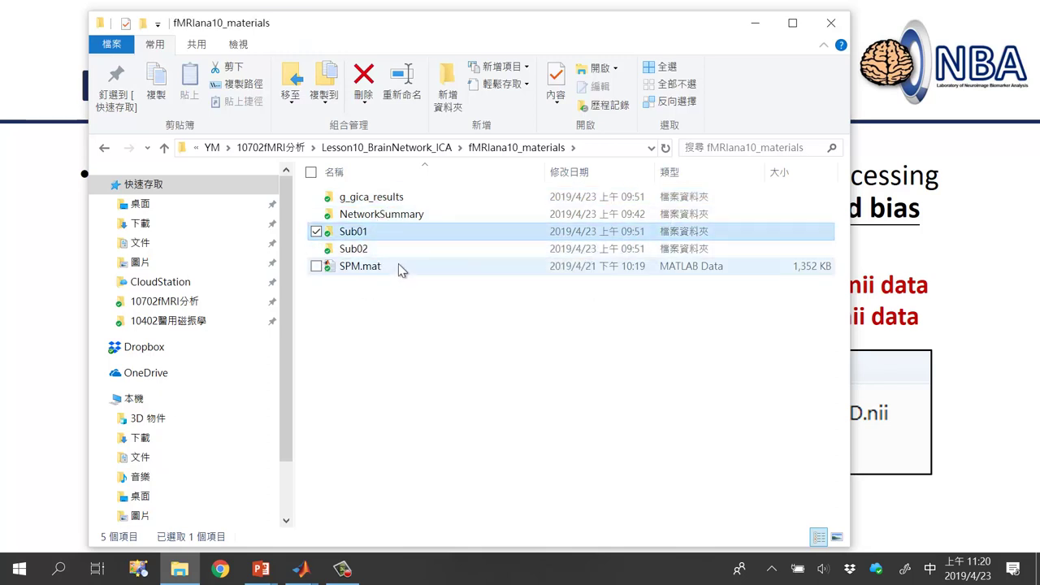
left_click(368, 270)
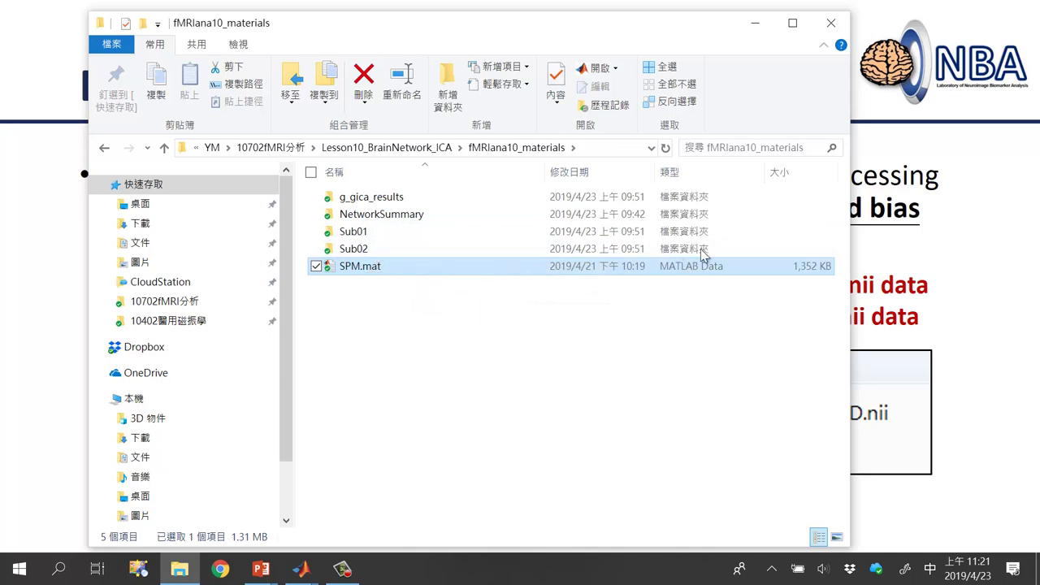
left_click(1001, 285)
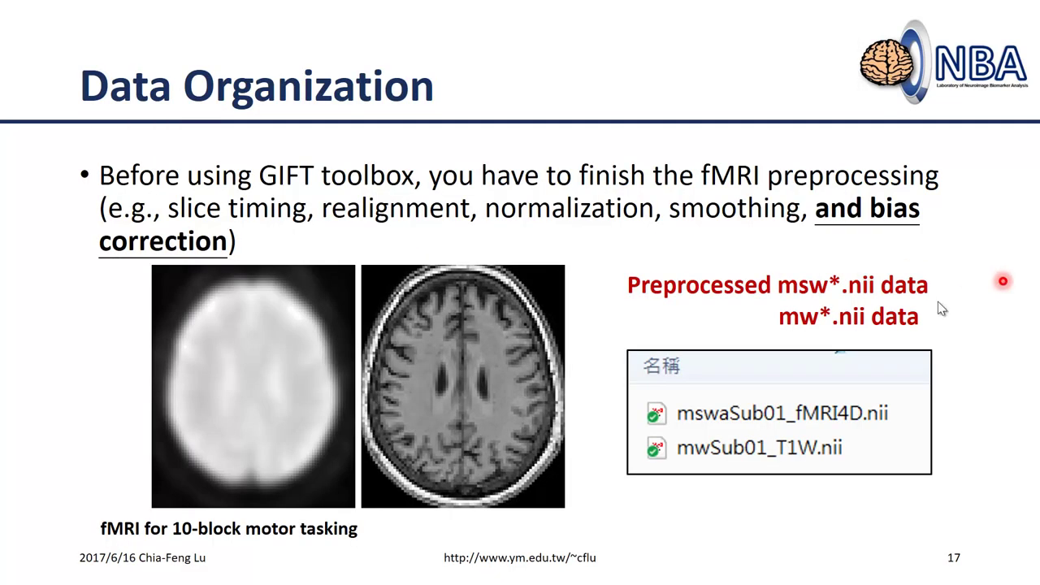
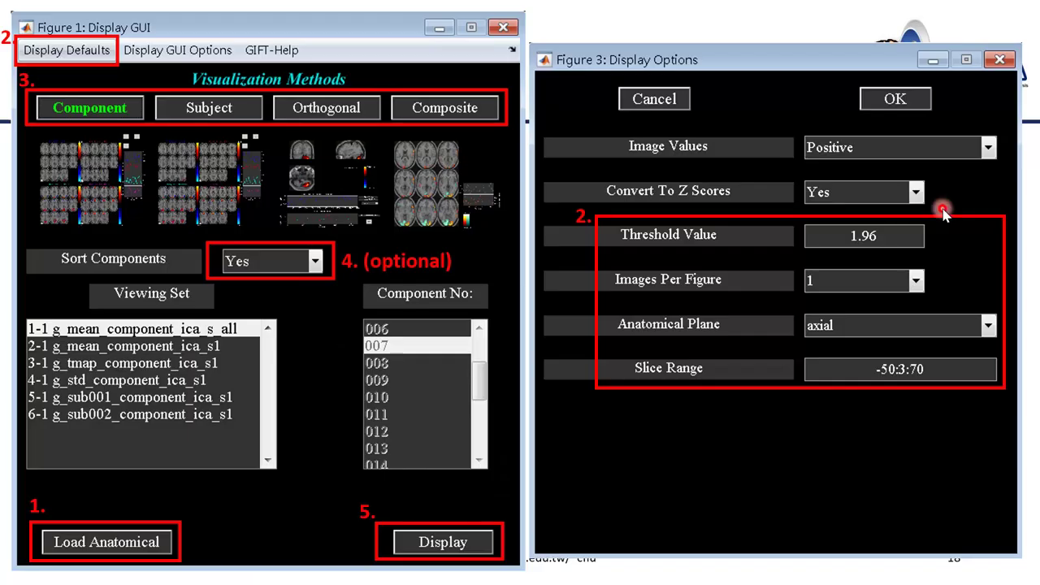
- Bring up the GIFT window, return to the slide show and go back to the Group ICA Of fMRI Toolbox slide
key("super")
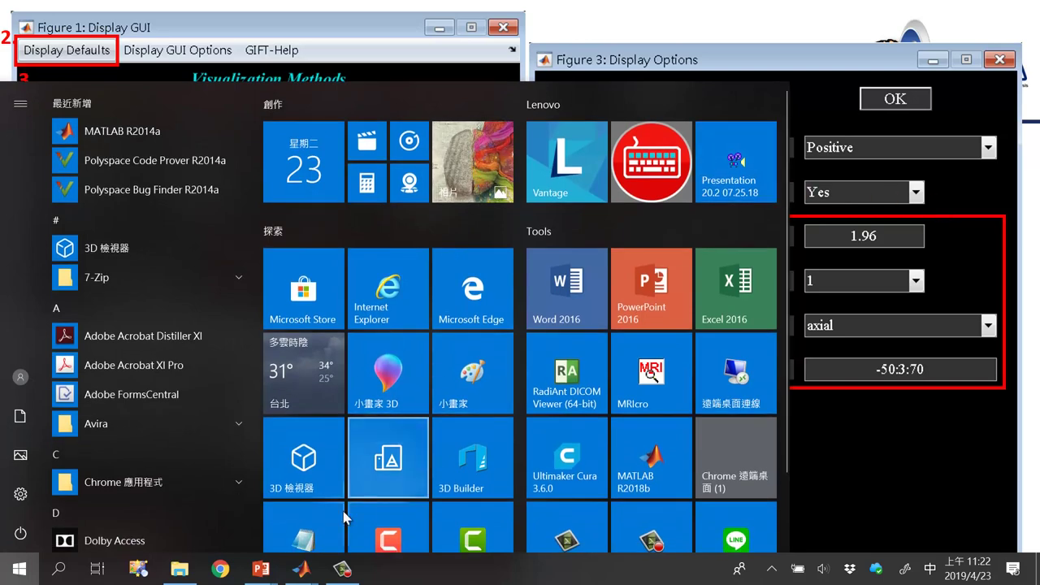
mouse_move(305, 571)
left_click(390, 497)
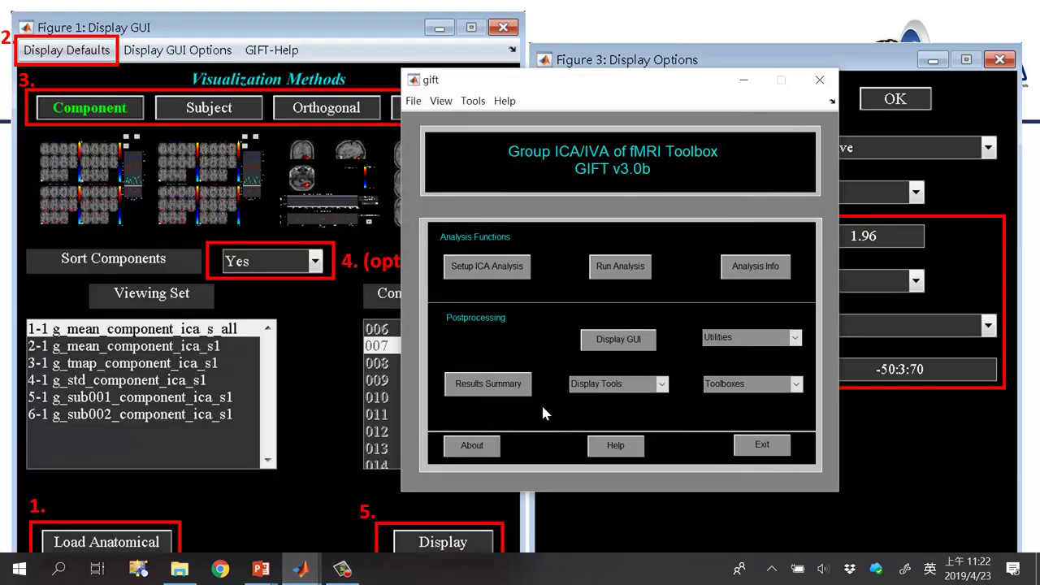
left_click(260, 569)
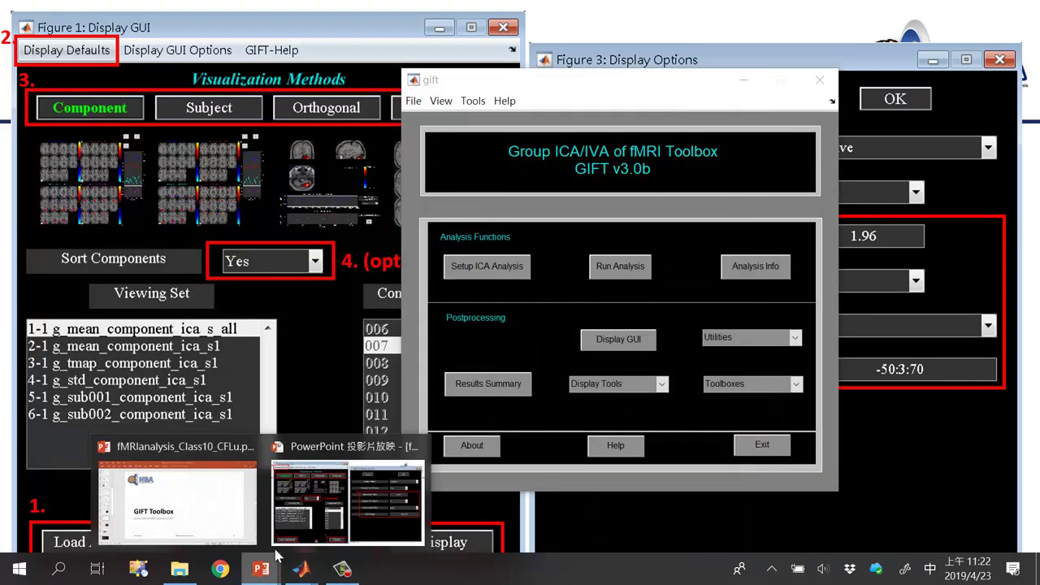
left_click(288, 510)
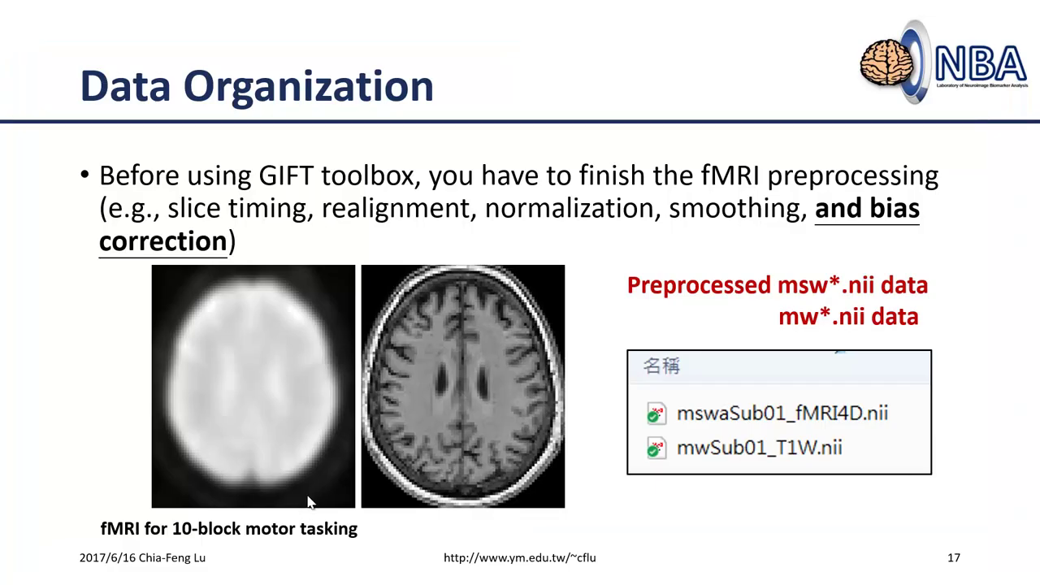
key("Left")
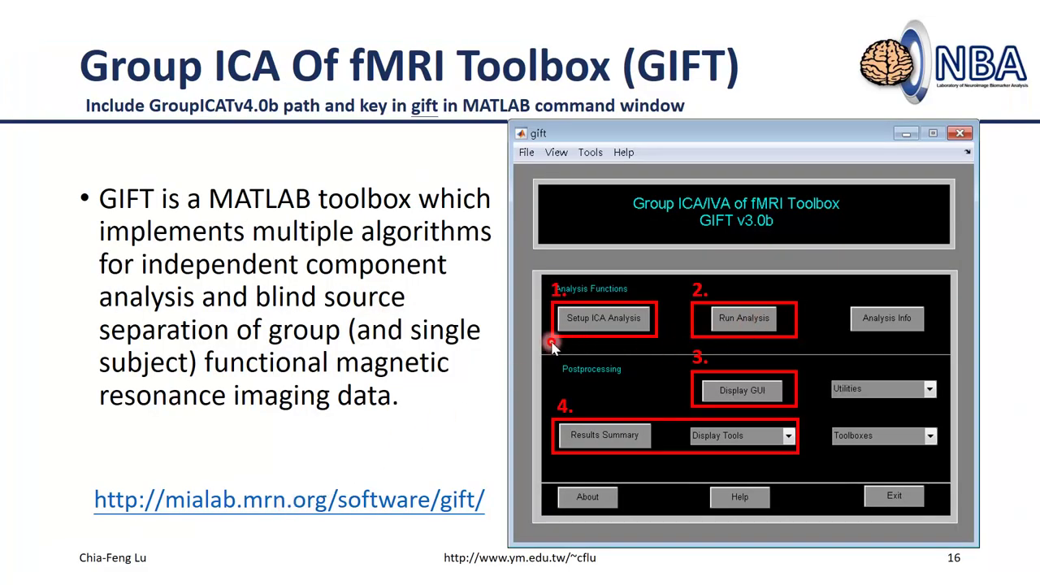
key("super")
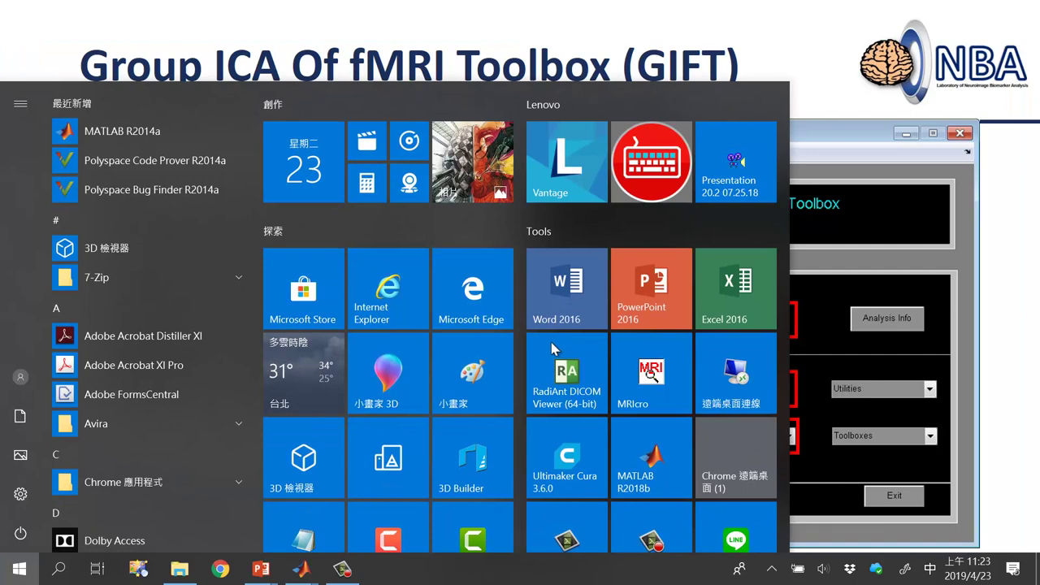
mouse_move(309, 573)
left_click(396, 520)
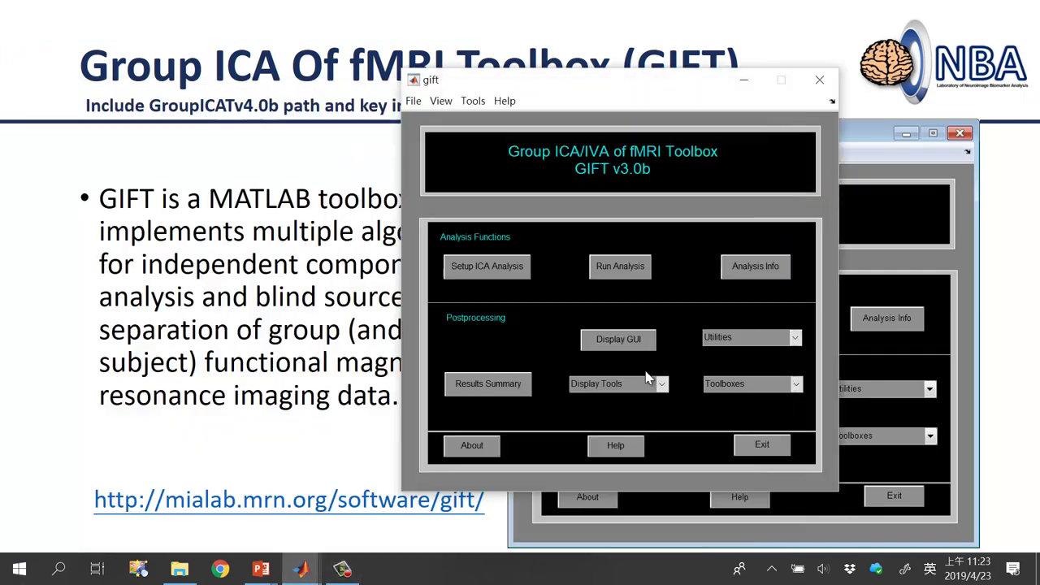
left_click(497, 272)
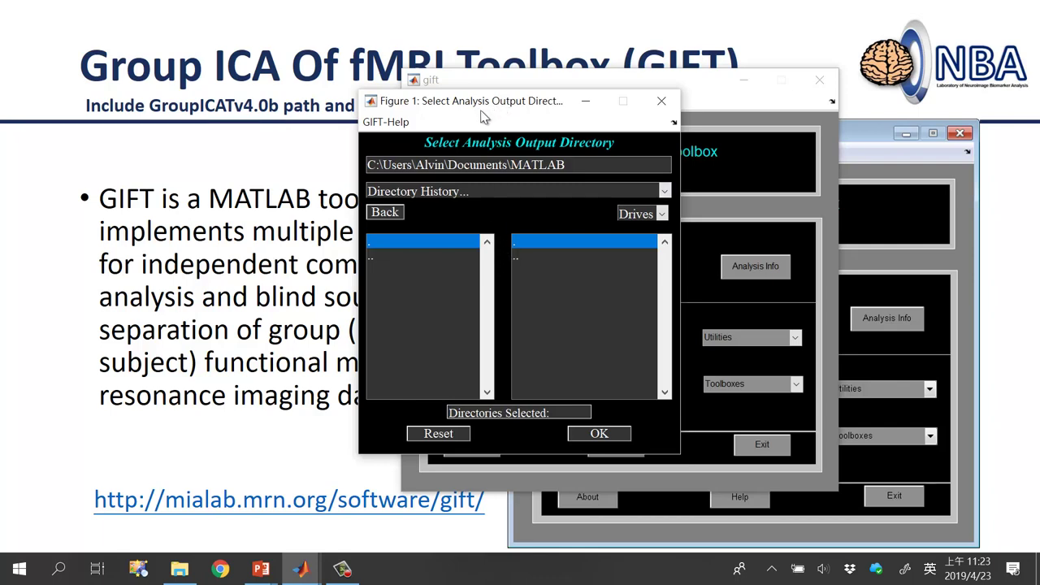
left_click_drag(484, 108, 321, 132)
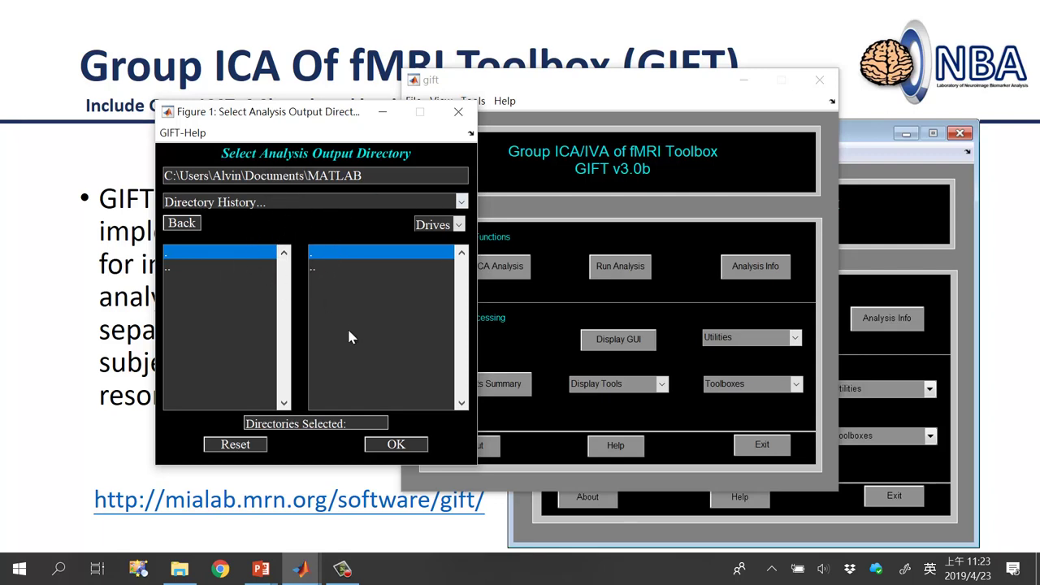
left_click(458, 111)
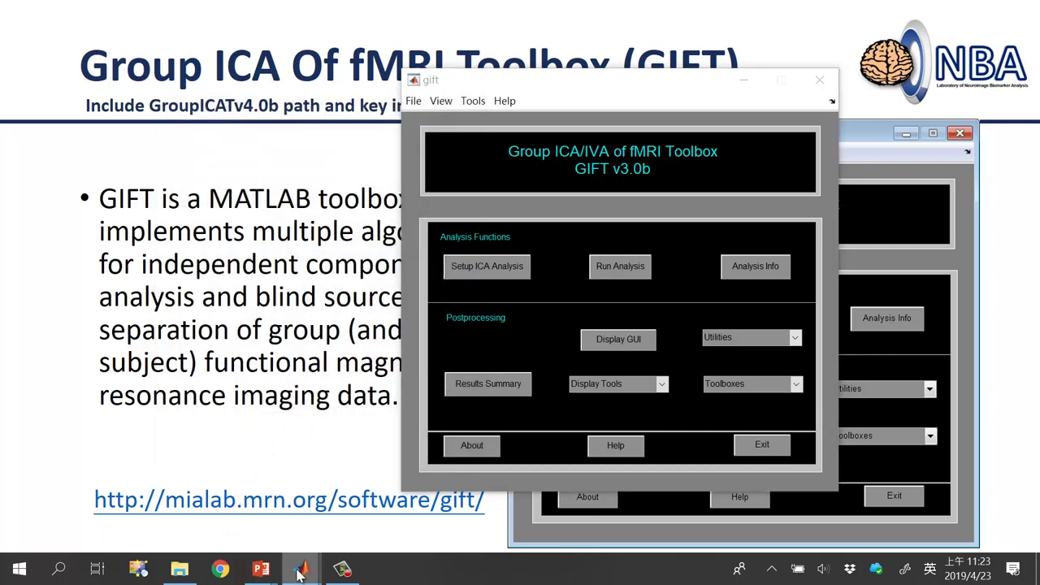
- Copy the path of the fMRIana10_materials folder from File Explorer and set it as MATLAB's current folder
left_click(180, 568)
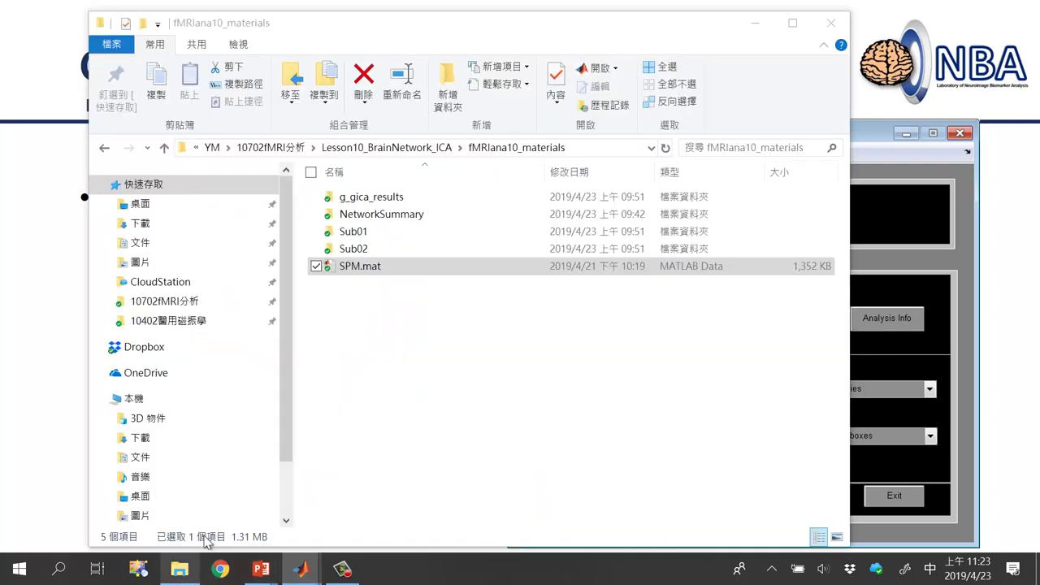
left_click(582, 149)
key("ctrl+c")
left_click(299, 571)
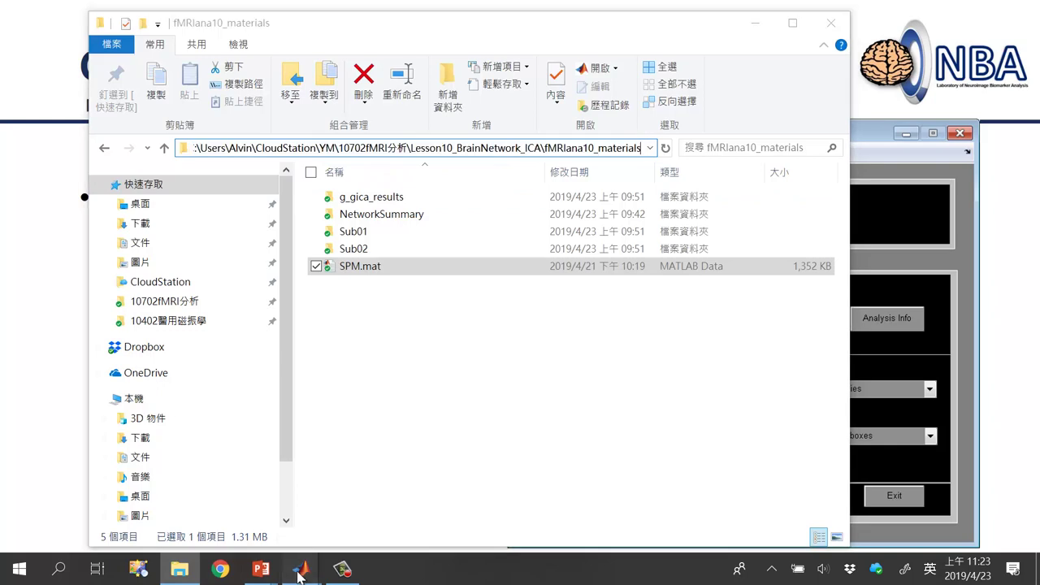
left_click(232, 487)
left_click(361, 122)
key("ctrl+v")
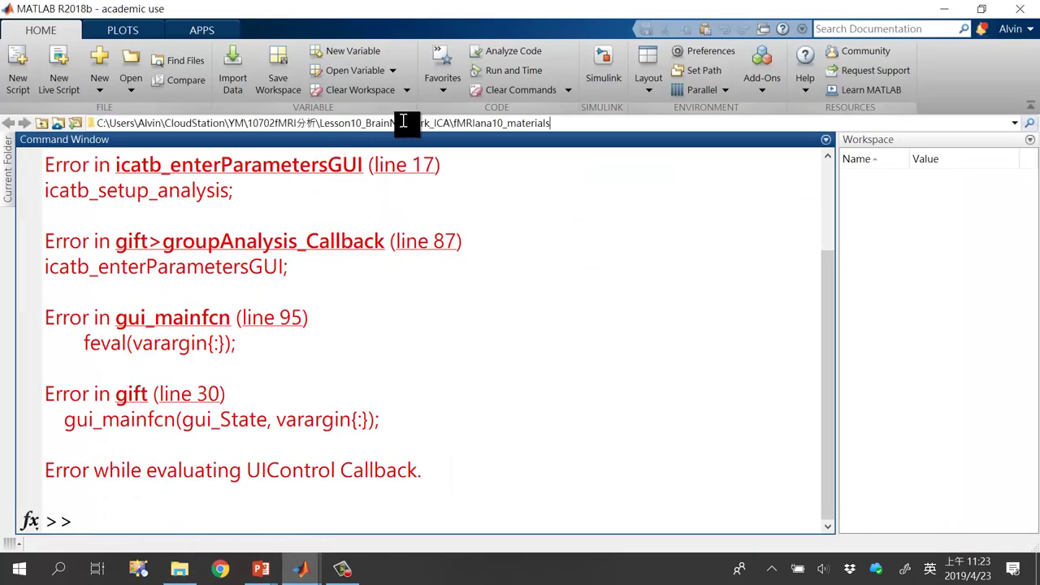
key("Return")
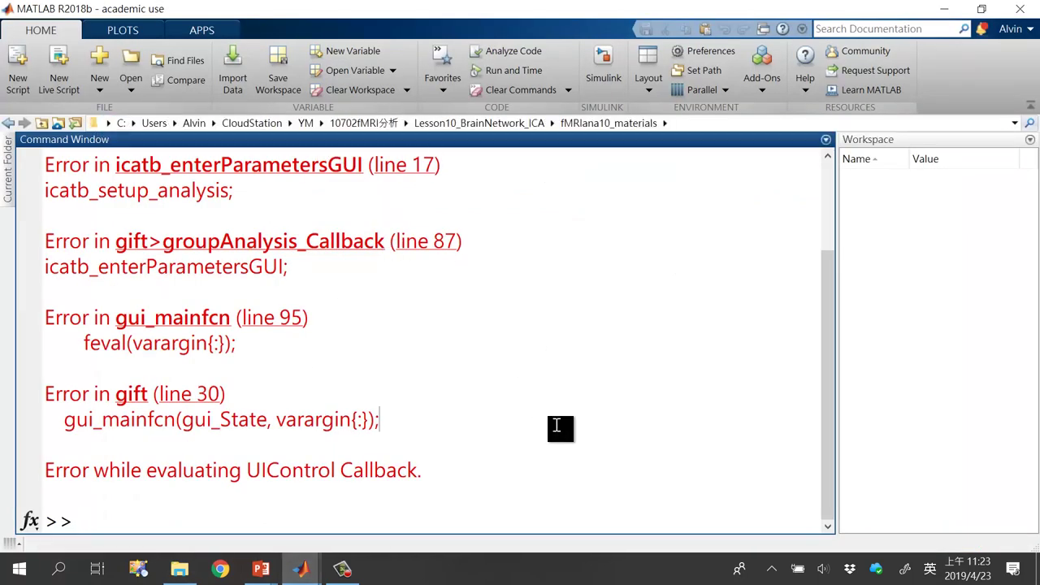
- Clear the Command Window with clc and minimize MATLAB
type("clc")
key("Return")
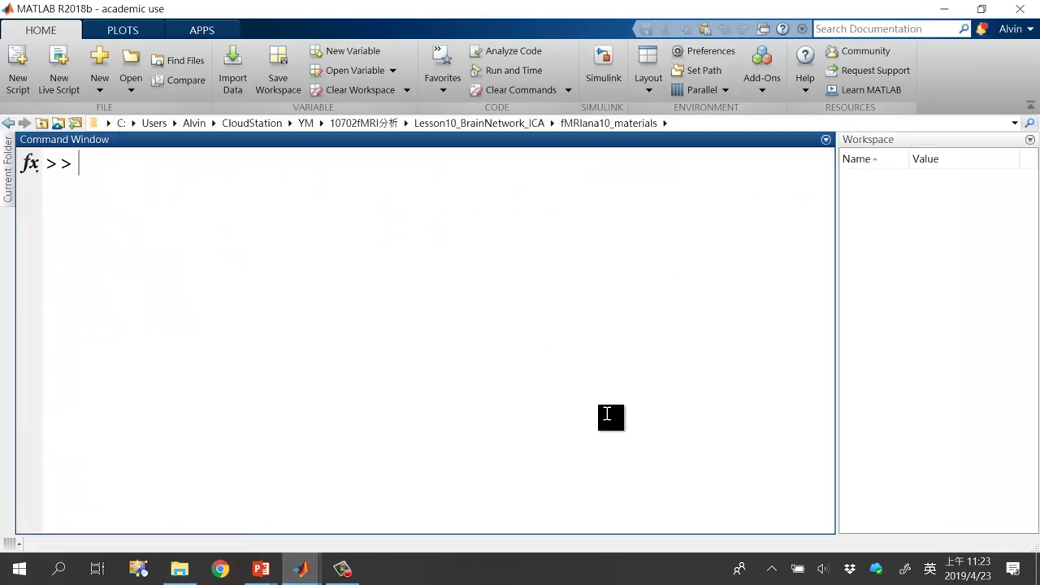
left_click(950, 8)
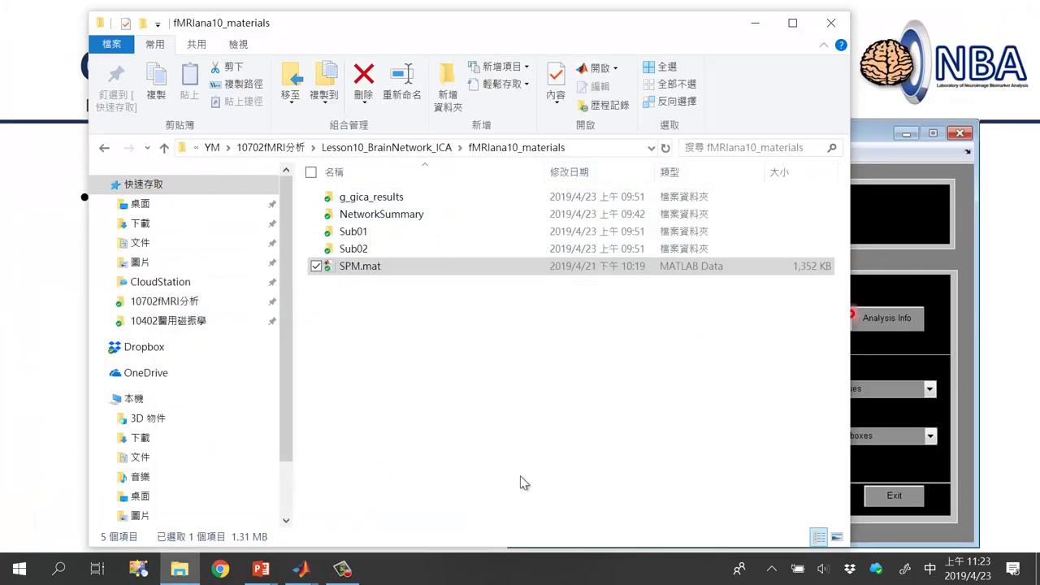
- Switch to the GIFT window and start the ICA analysis setup
mouse_move(302, 569)
left_click(390, 496)
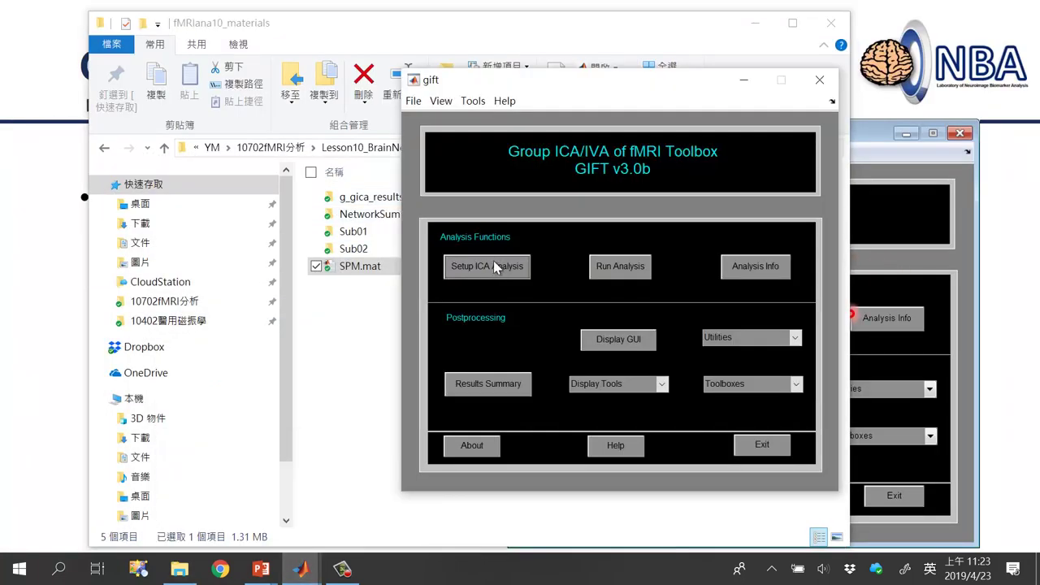
left_click(494, 268)
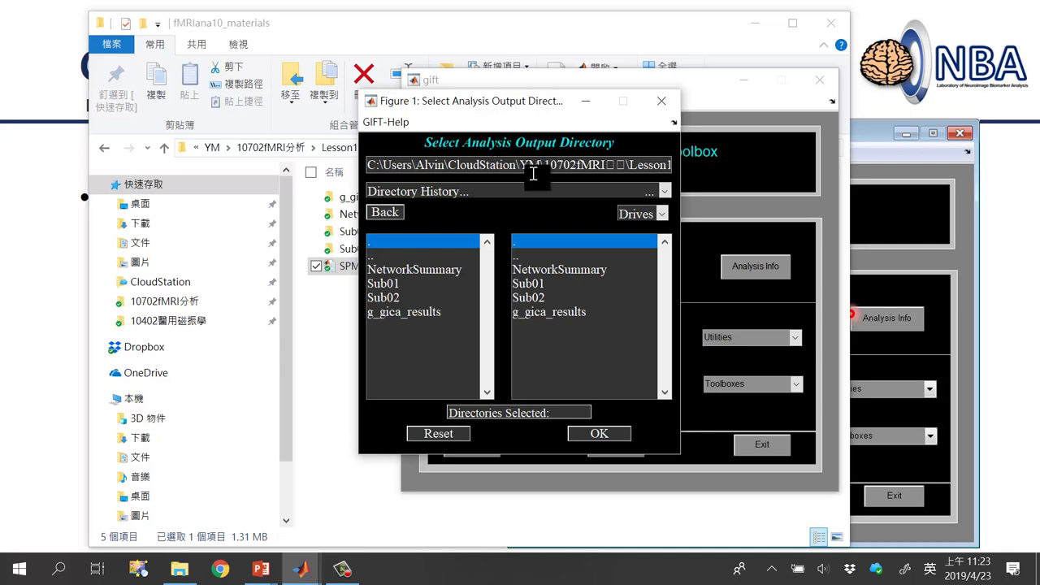
- Create a new folder named GICA inside fMRIana10_materials in File Explorer
left_click(180, 568)
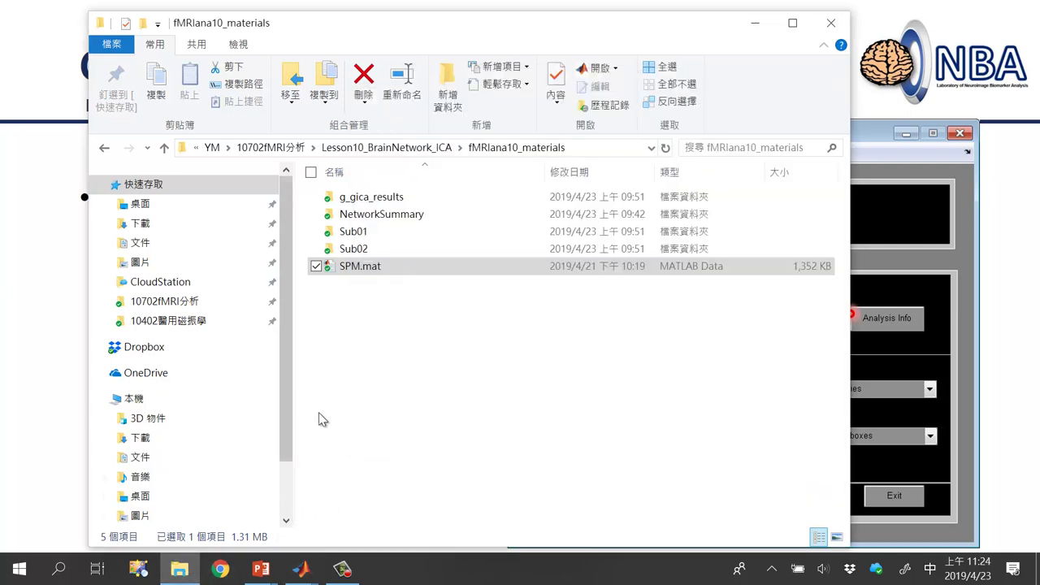
right_click(368, 331)
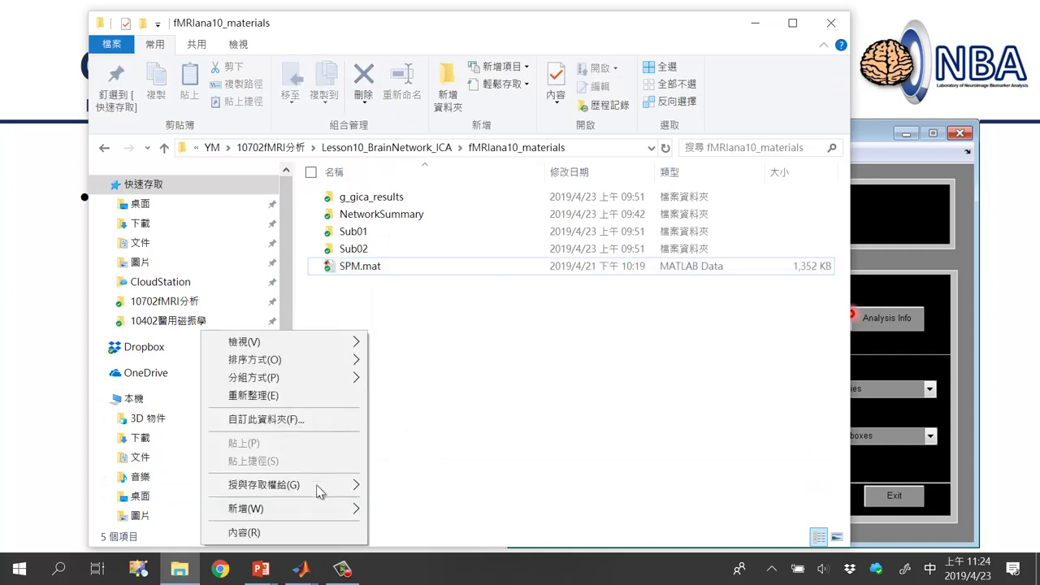
mouse_move(347, 508)
left_click(464, 290)
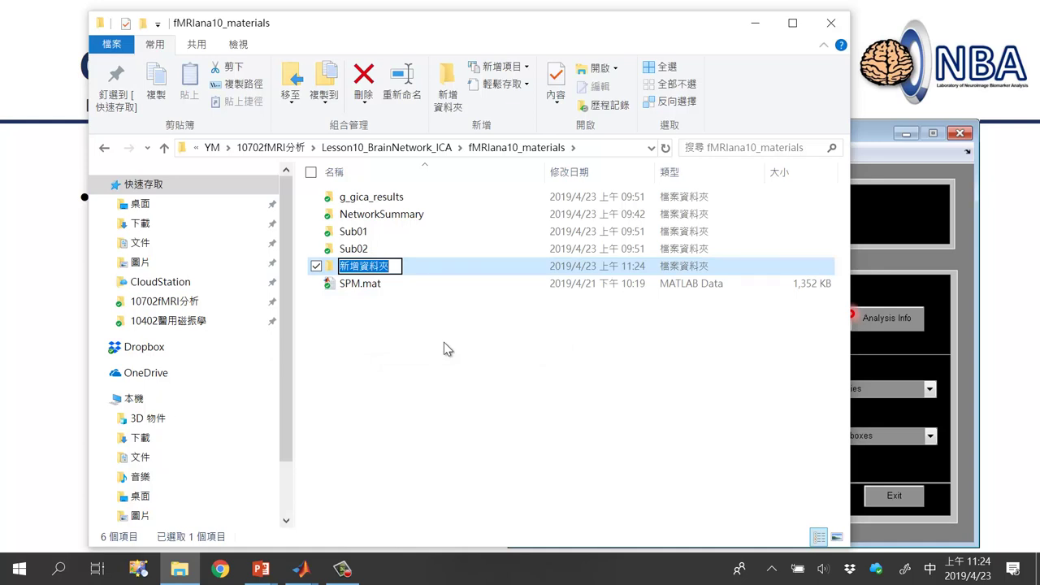
type("GIF")
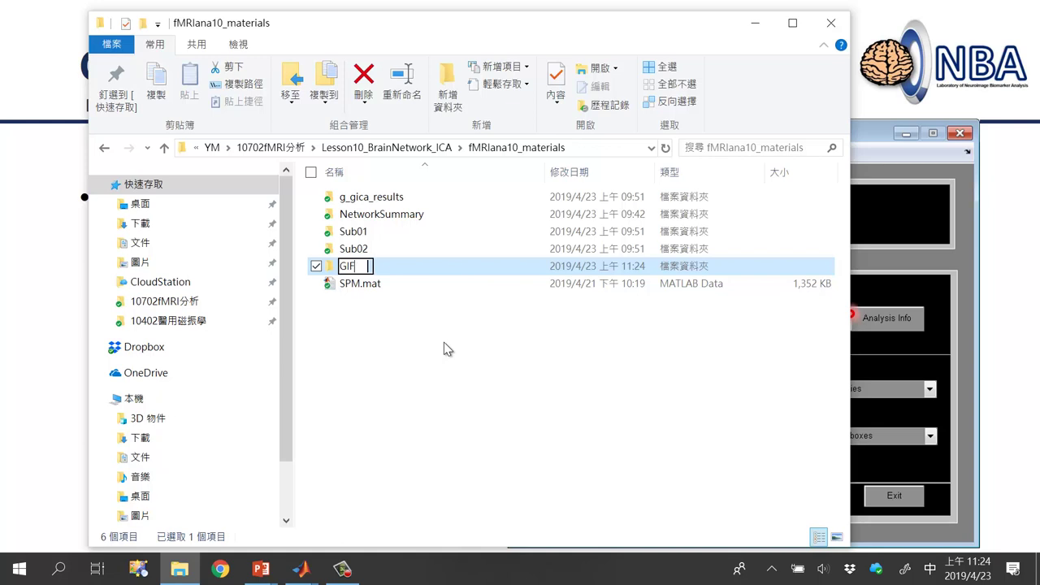
key("BackSpace")
key("BackSpace")
type("ICA")
key("Return")
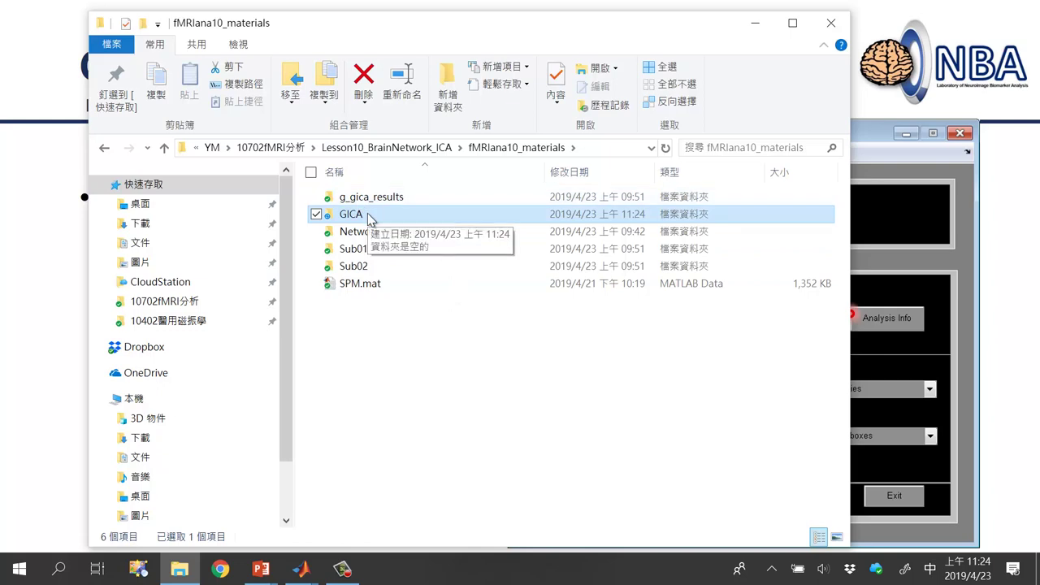
- Minimize File Explorer and refresh the fMRIana10_materials listing in the output directory dialog by going up one level and back
left_click(755, 23)
left_click(381, 257)
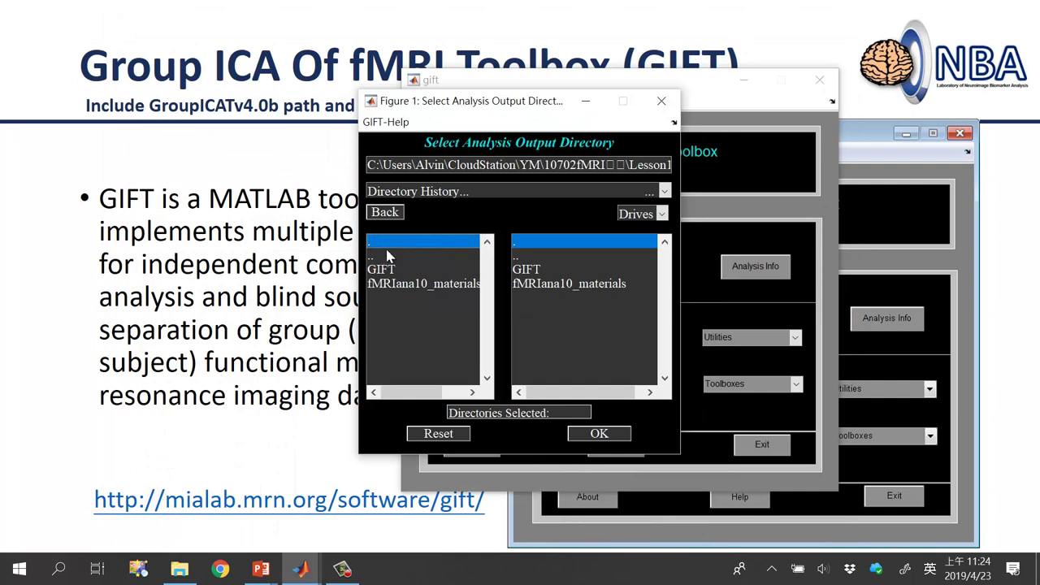
left_click(382, 270)
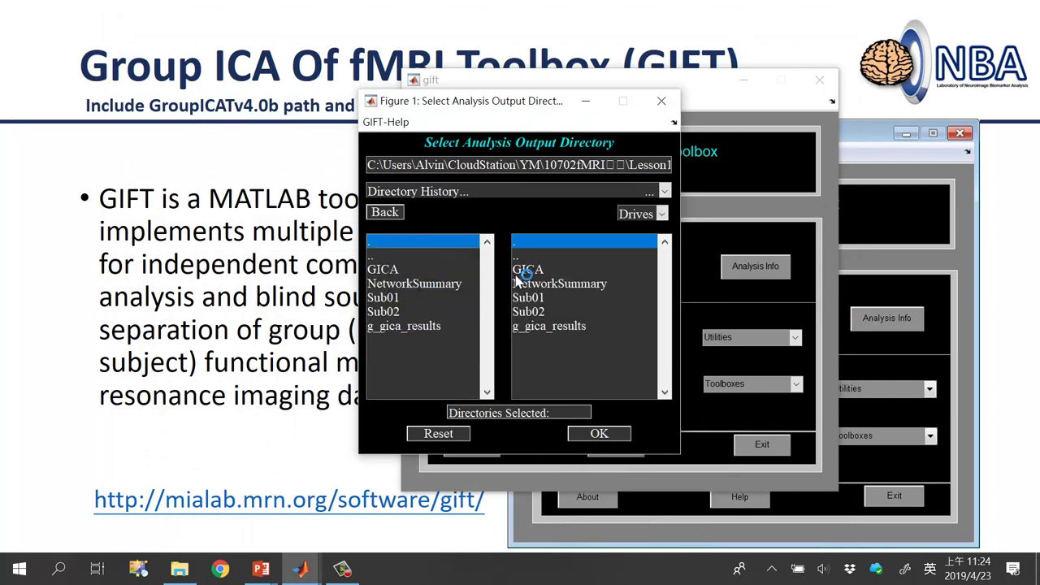
left_click(542, 269)
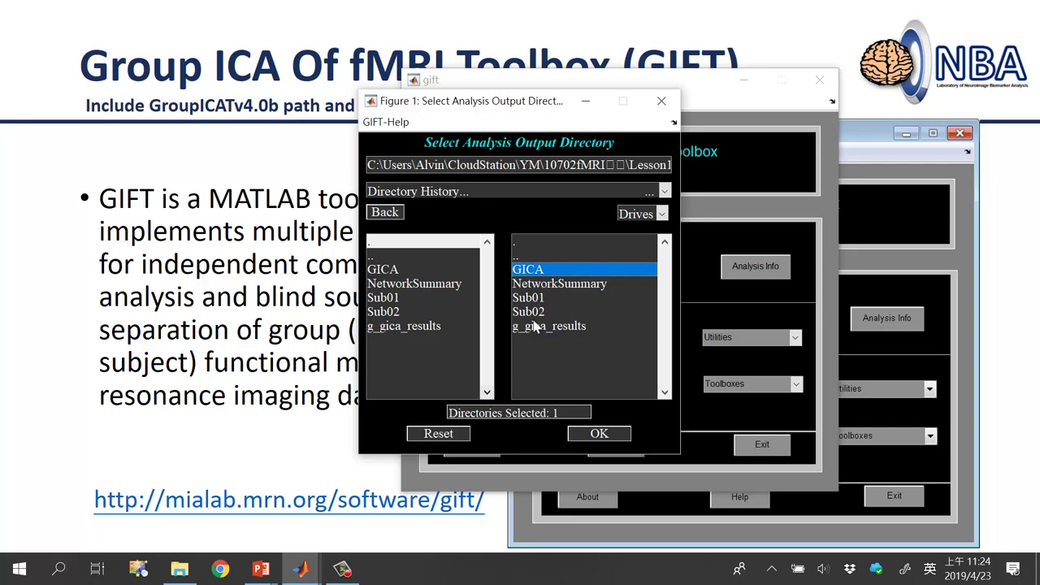
left_click(438, 434)
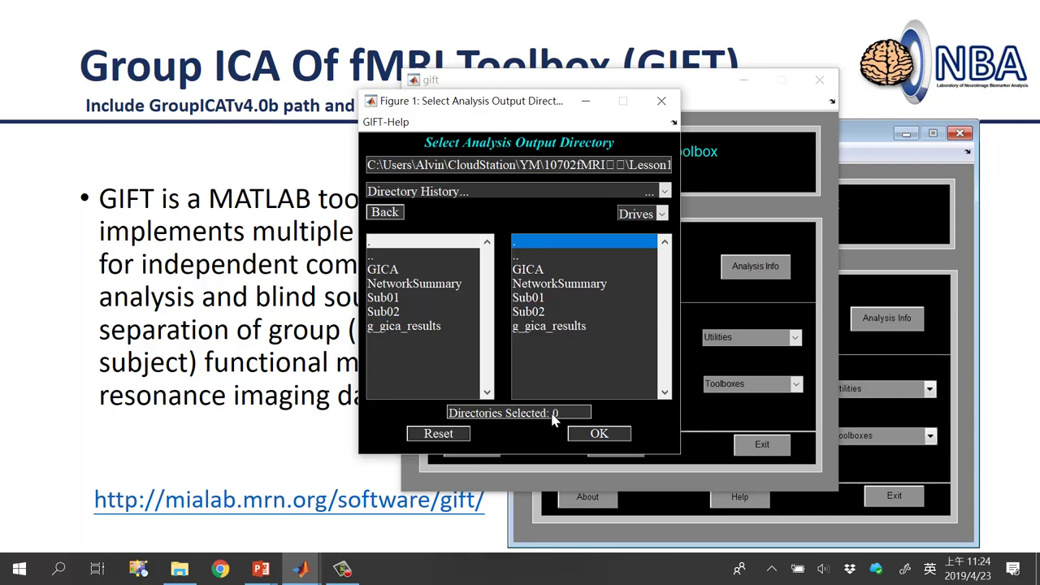
left_click(544, 283)
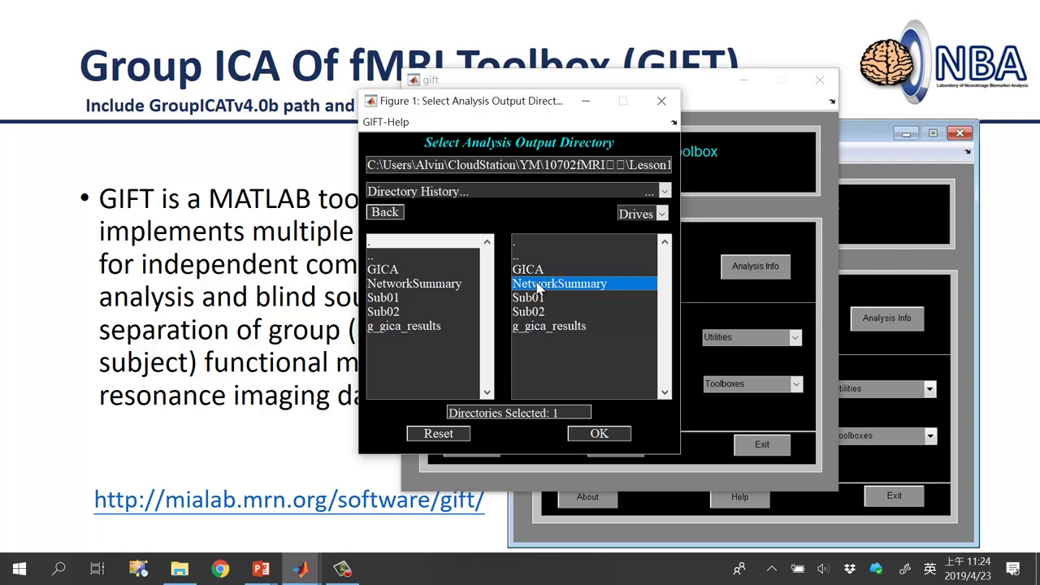
left_click(455, 435)
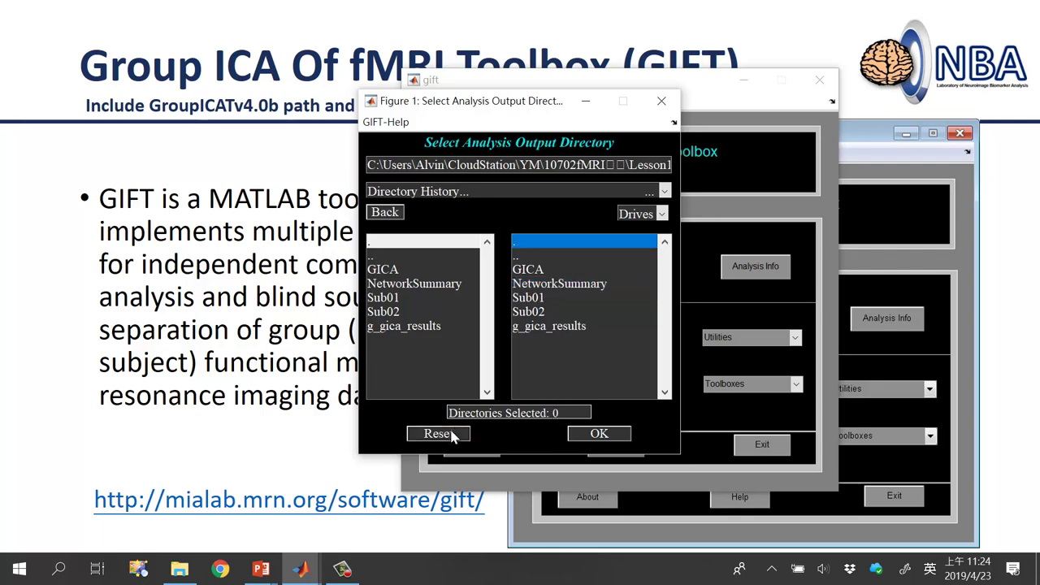
- Choose GICA as the analysis output directory and confirm the selection
left_click(532, 272)
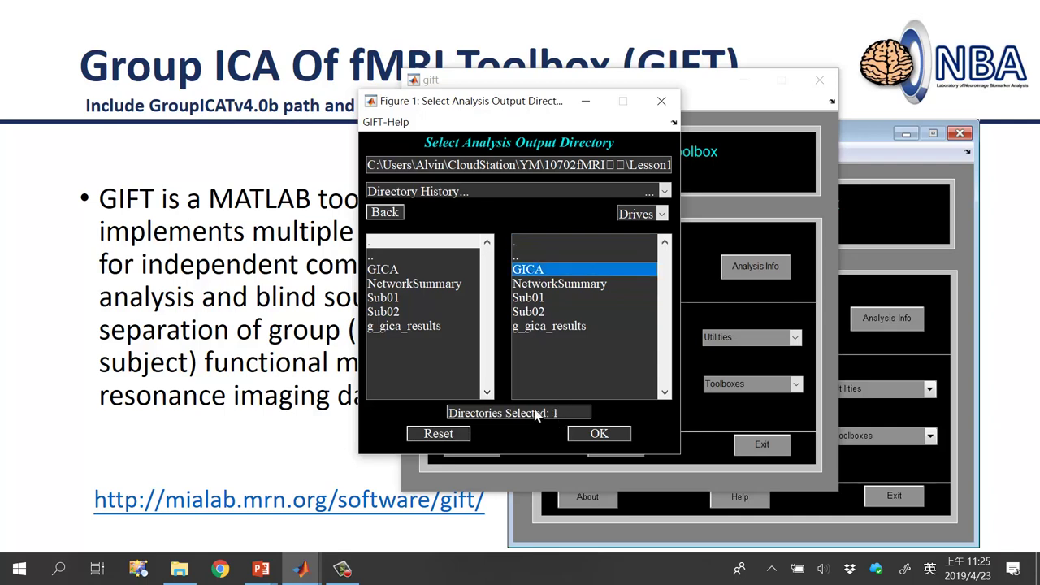
left_click(611, 435)
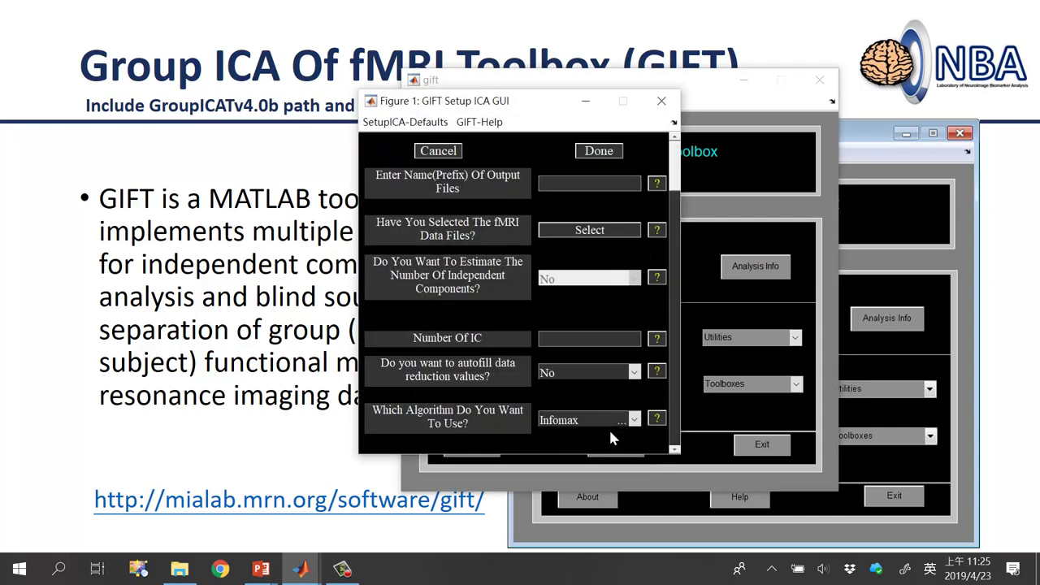
- Enter g as the name prefix of the output files in the ICA setup
left_click_drag(510, 101, 397, 85)
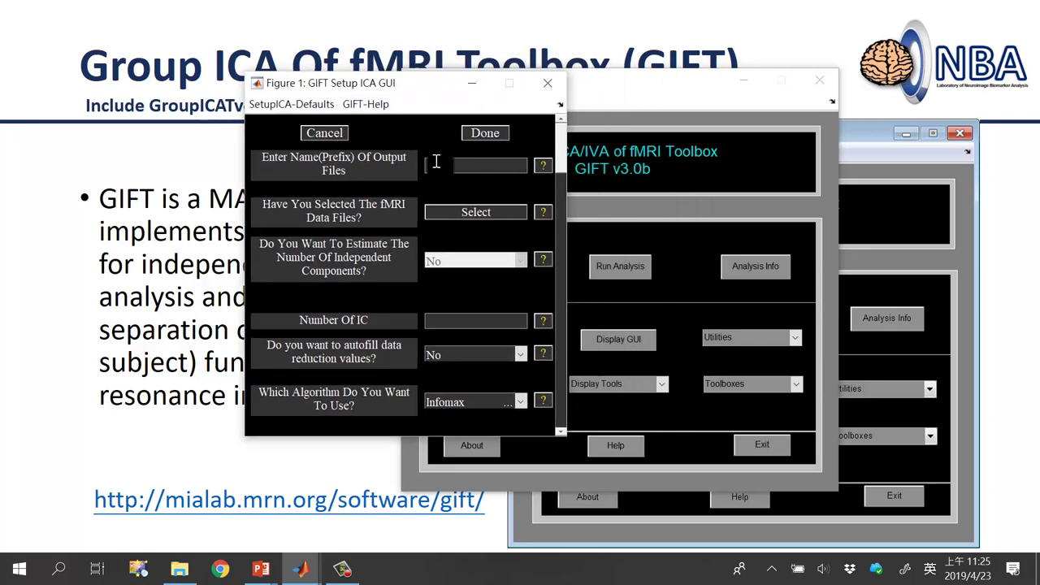
left_click(521, 164)
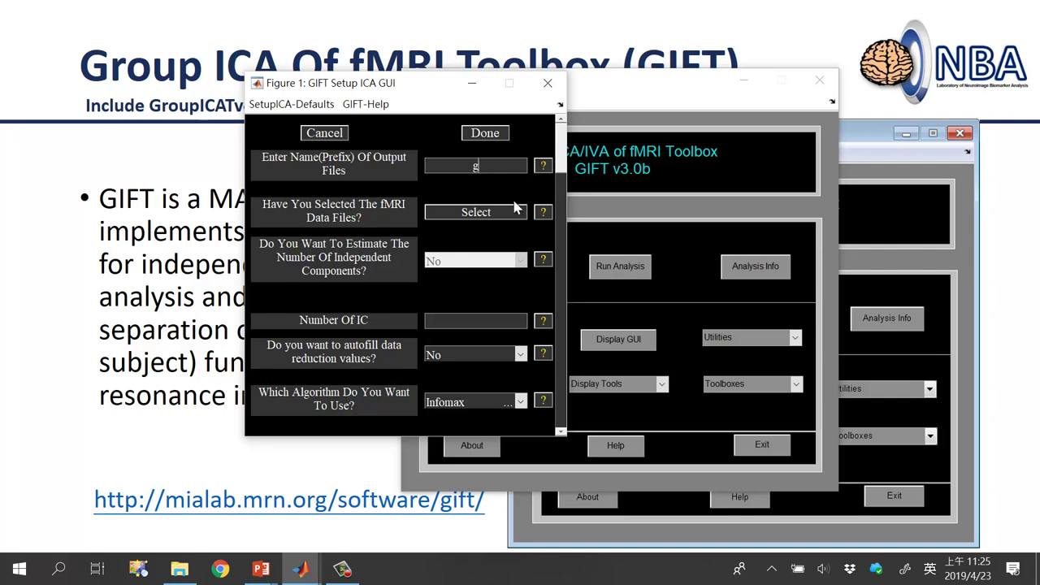
left_click(484, 163)
key("BackSpace")
key("Return")
- Start selecting the fMRI data files and answer No to the data being stored in one group folder
left_click(486, 212)
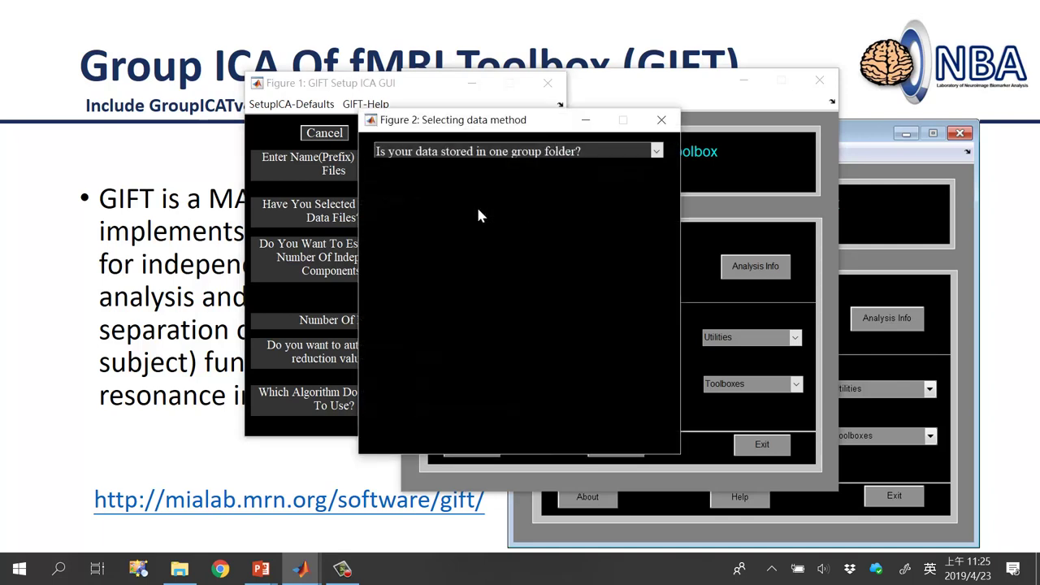
left_click(456, 163)
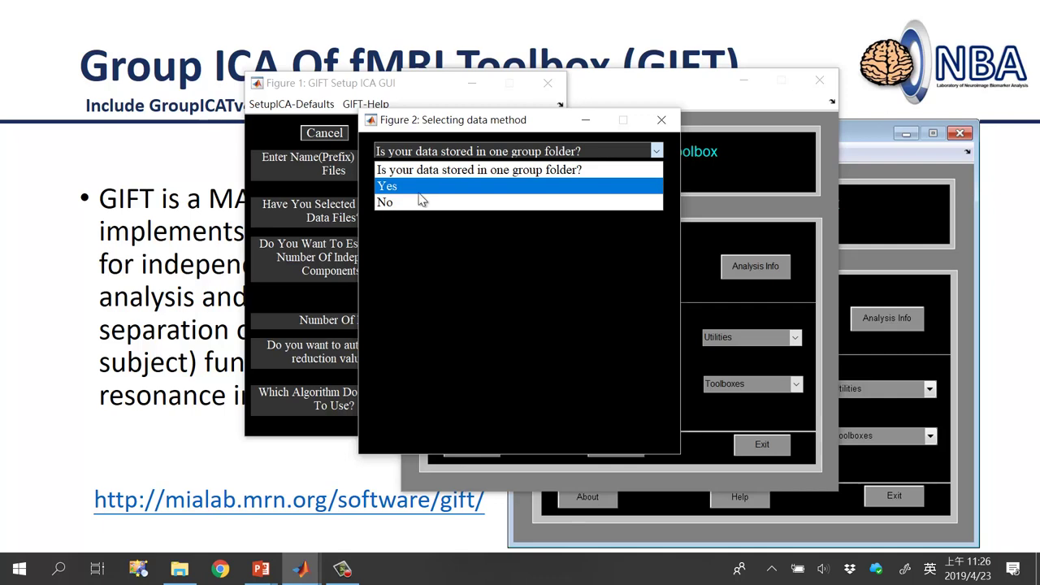
left_click(412, 203)
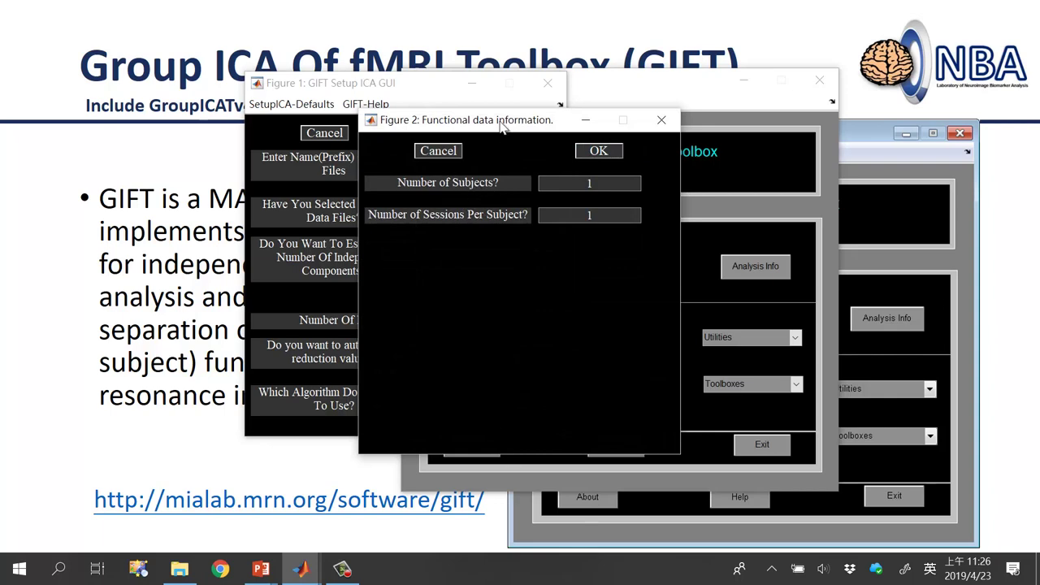
left_click_drag(524, 123, 489, 142)
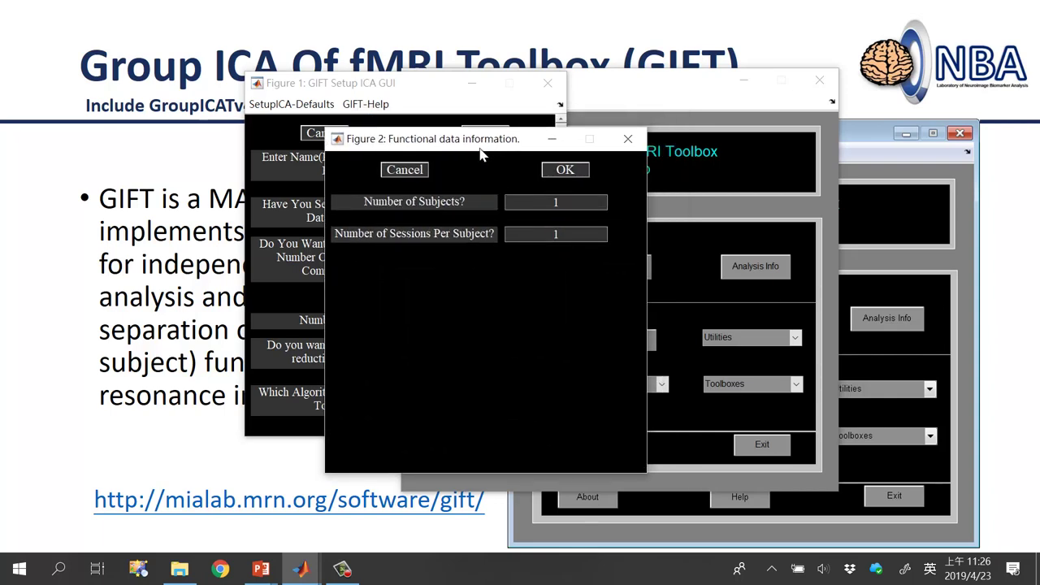
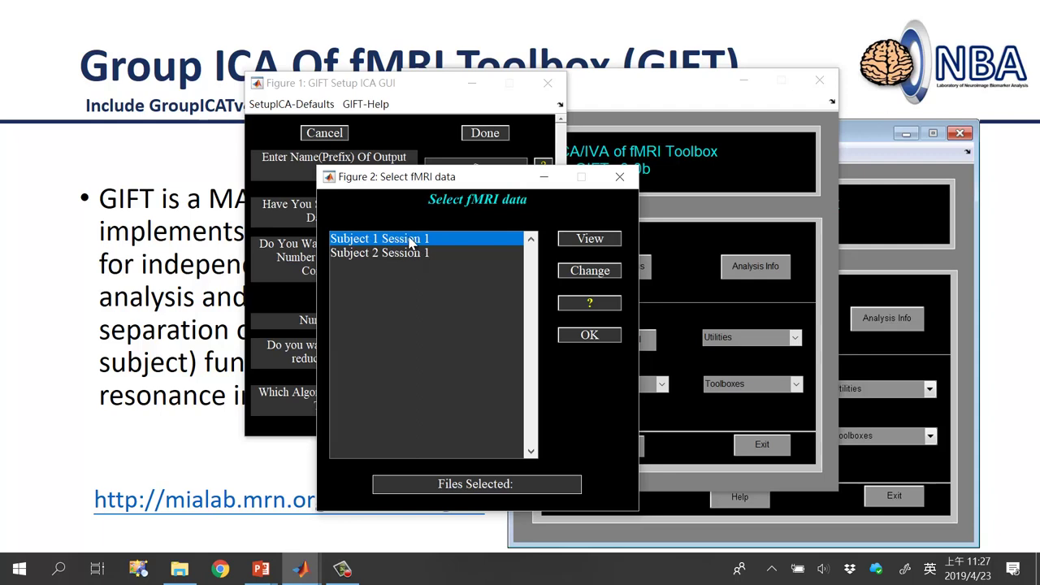
- Assign the 215-volume mswaSub01_fMRI4D data from the Sub01 folder to Subject 1 Session 1
double_click(411, 240)
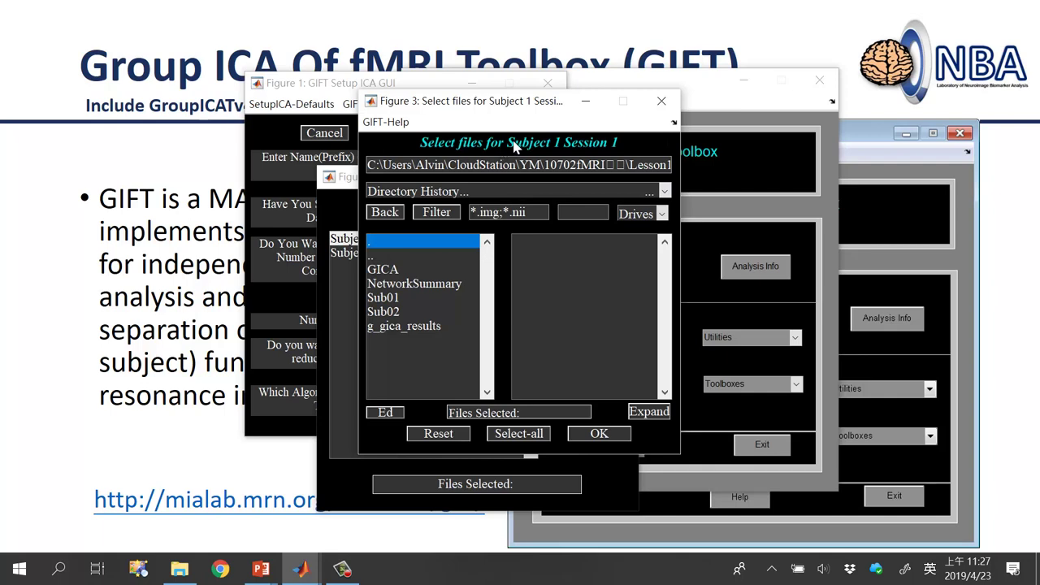
double_click(398, 298)
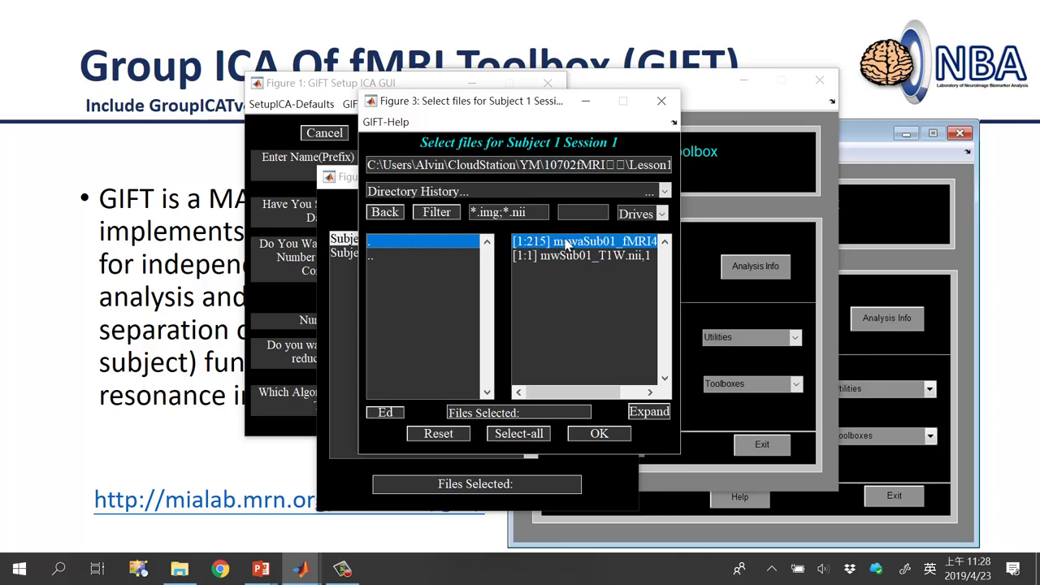
left_click(567, 244)
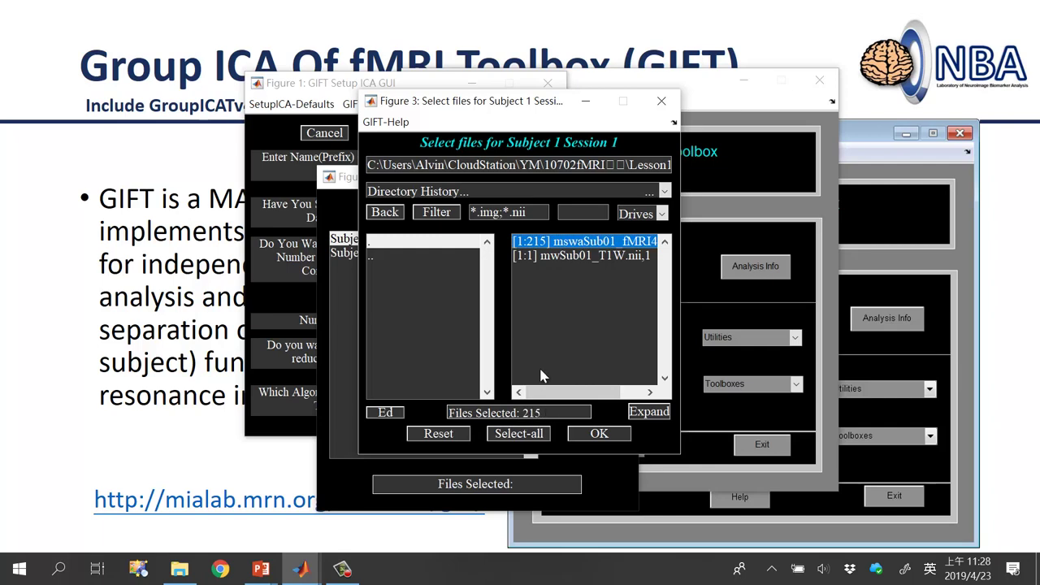
left_click(590, 435)
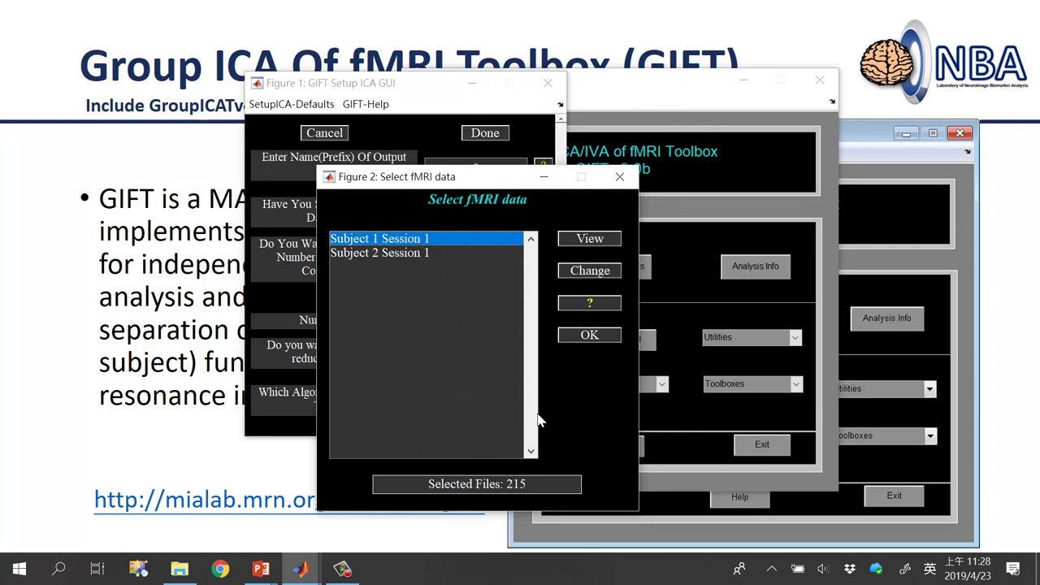
- Assign the 215-volume mswaSub02 fMRI data from the Sub02 folder to Subject 2 Session 1 and confirm the data selection
left_click(385, 257)
double_click(385, 256)
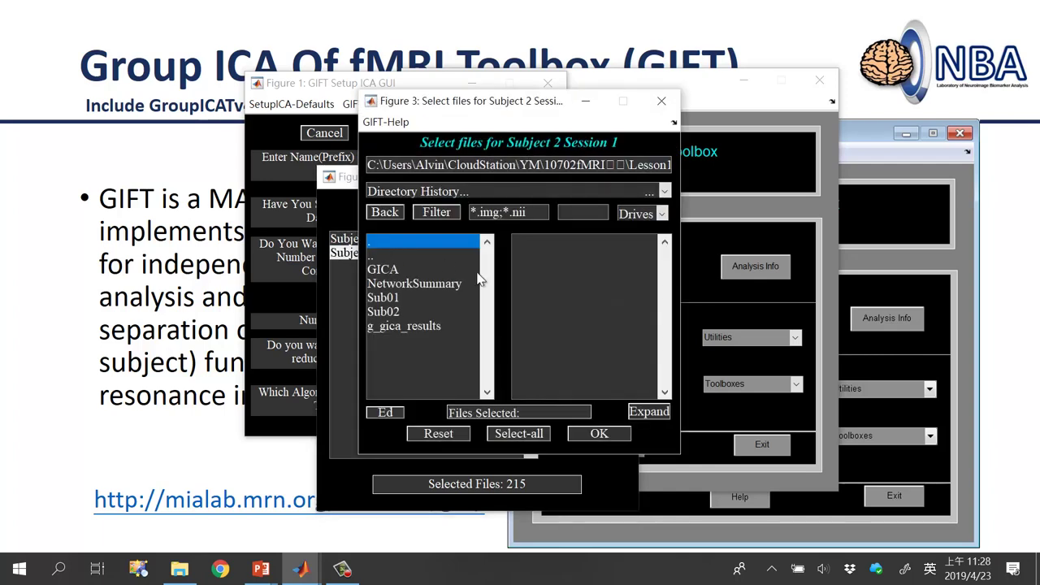
double_click(391, 311)
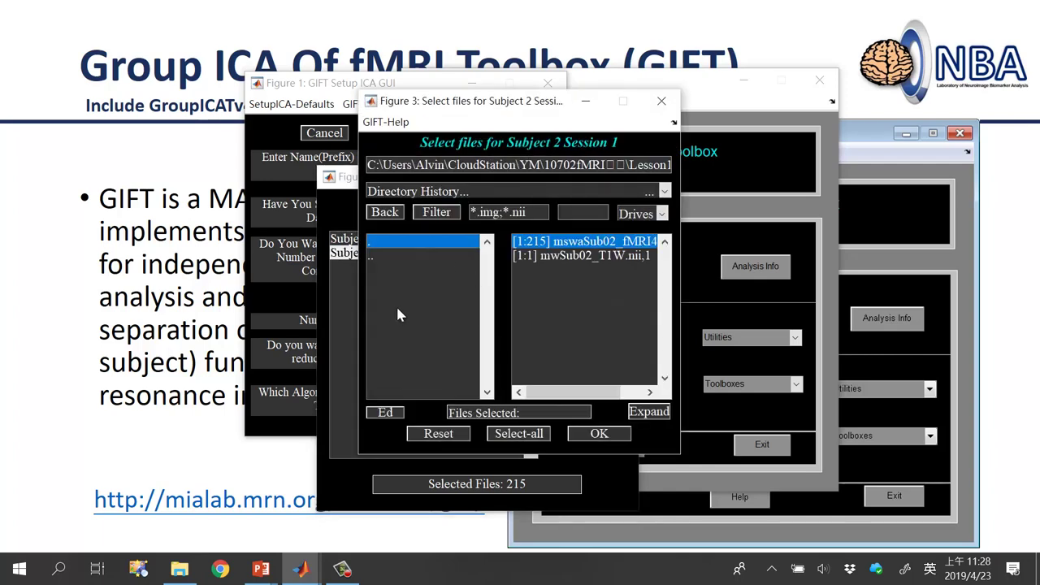
left_click(566, 244)
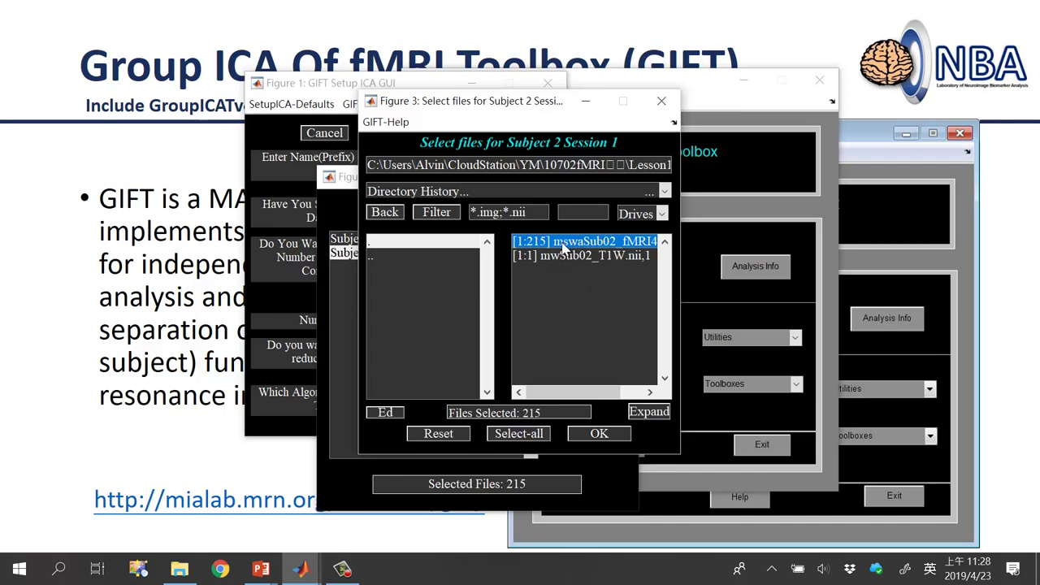
left_click(599, 433)
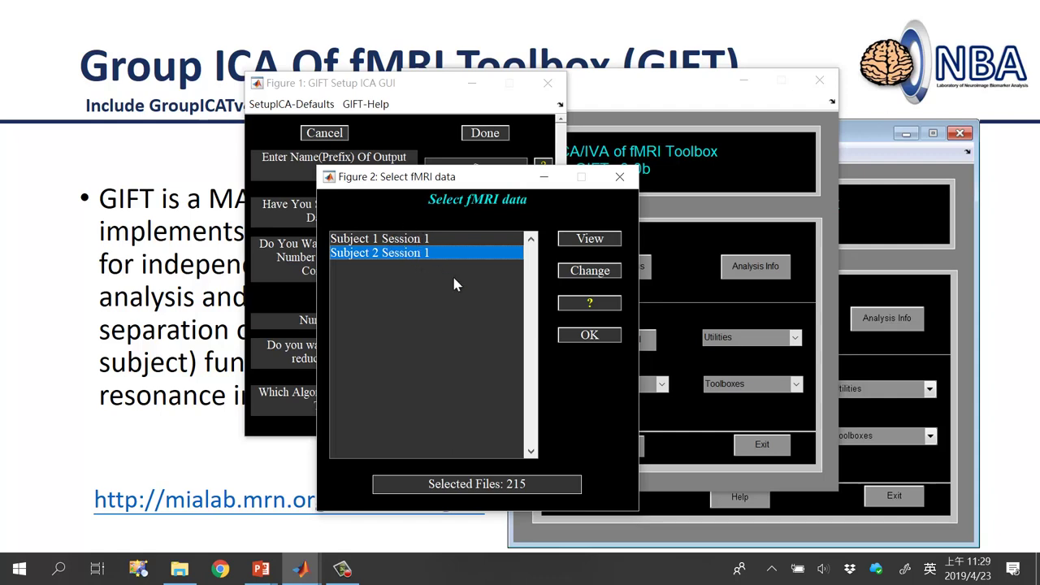
left_click(589, 335)
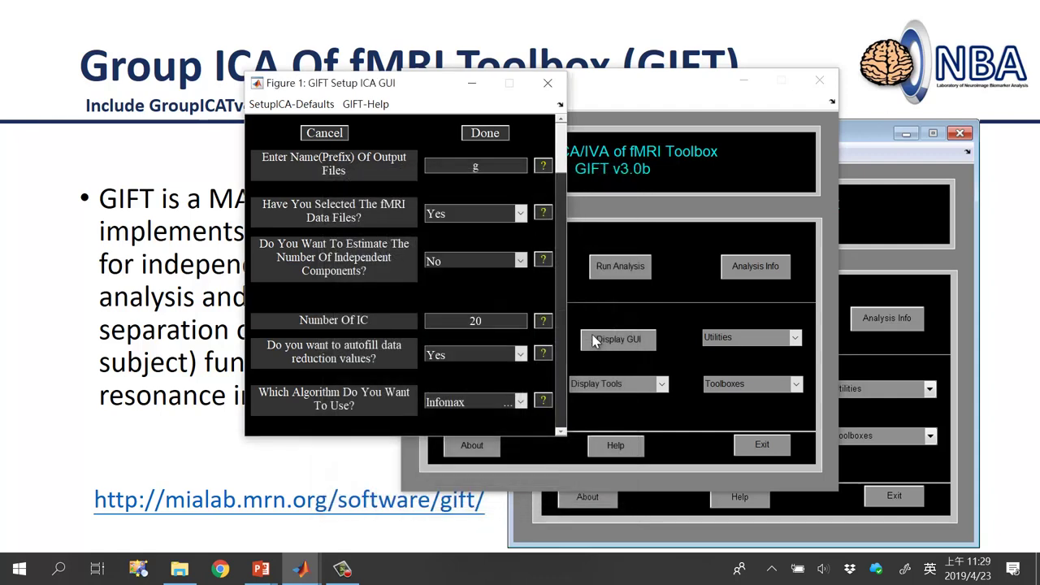
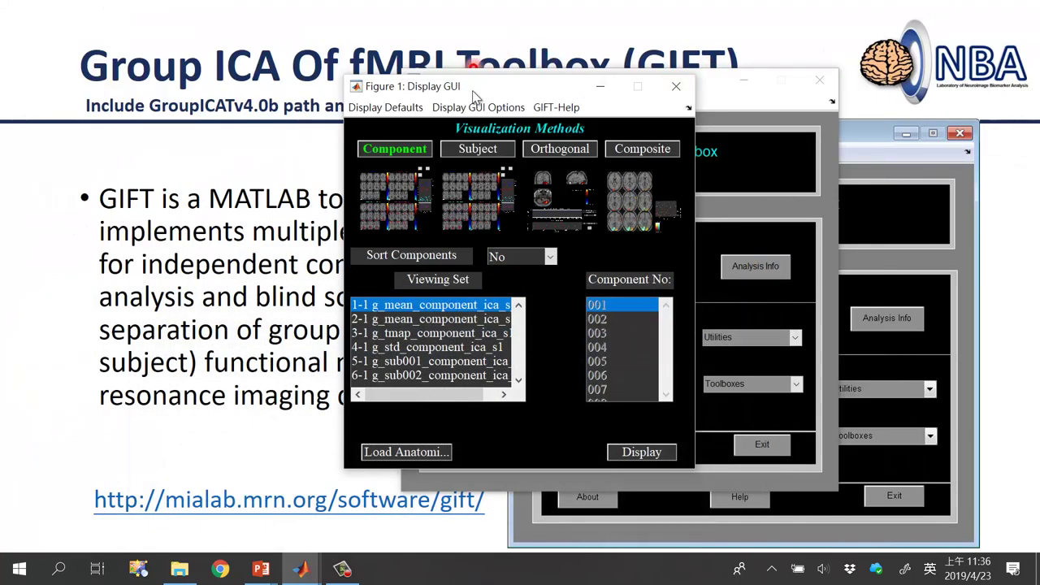
- Advance the slide show from the GIFT overview to the slide explaining the Display GUI settings
left_click_drag(476, 90, 445, 87)
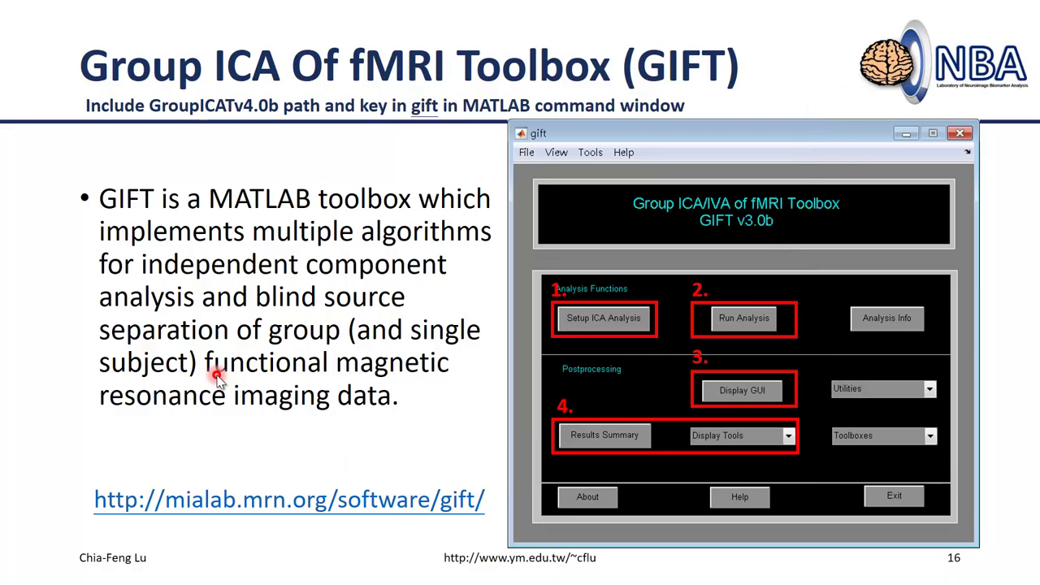
key("Right")
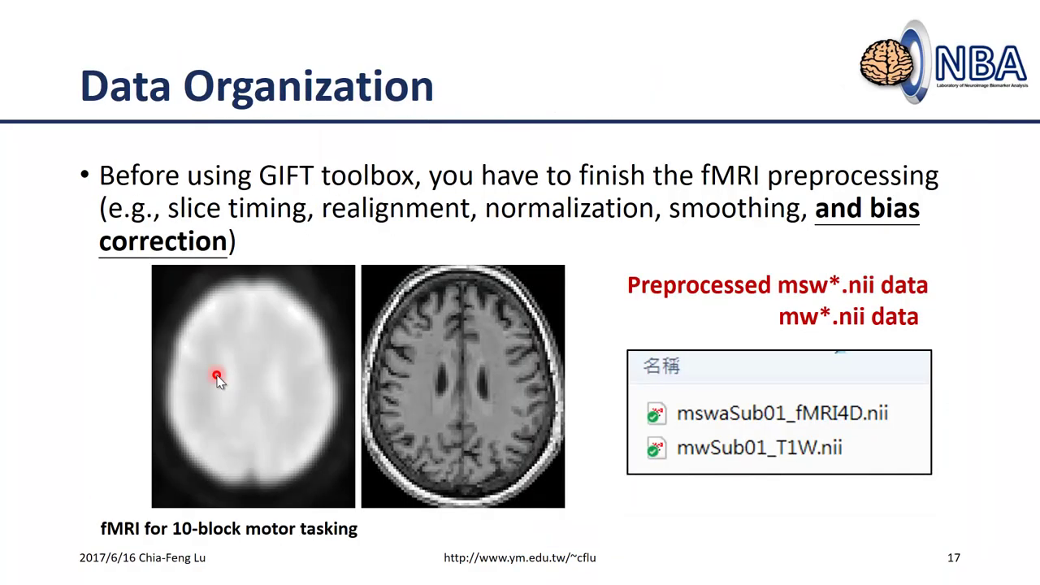
key("Right")
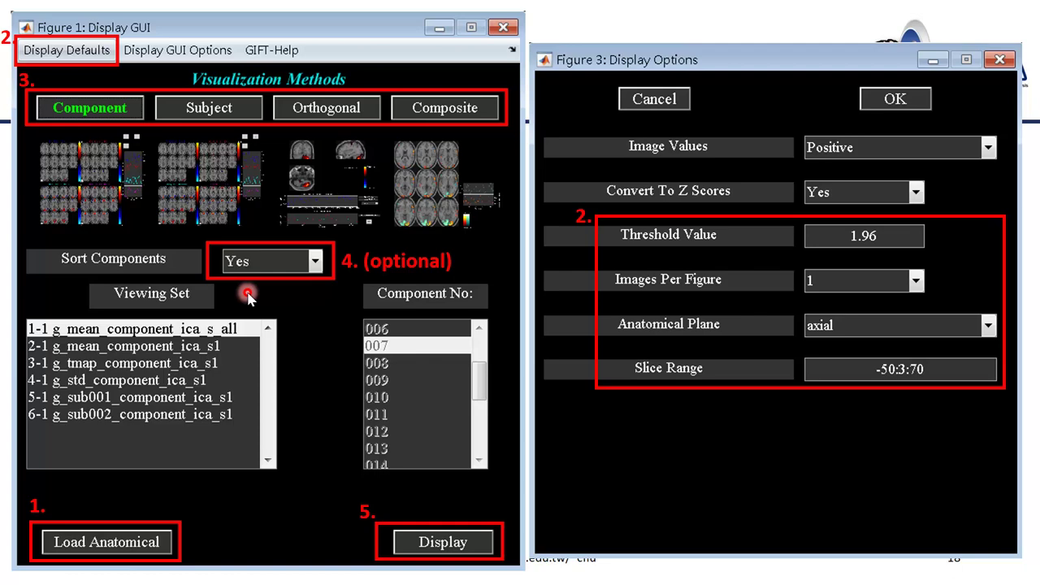
- Switch back to the GIFT Display GUI window, display the mean component maps with the current settings, and exit the component figures
key("super")
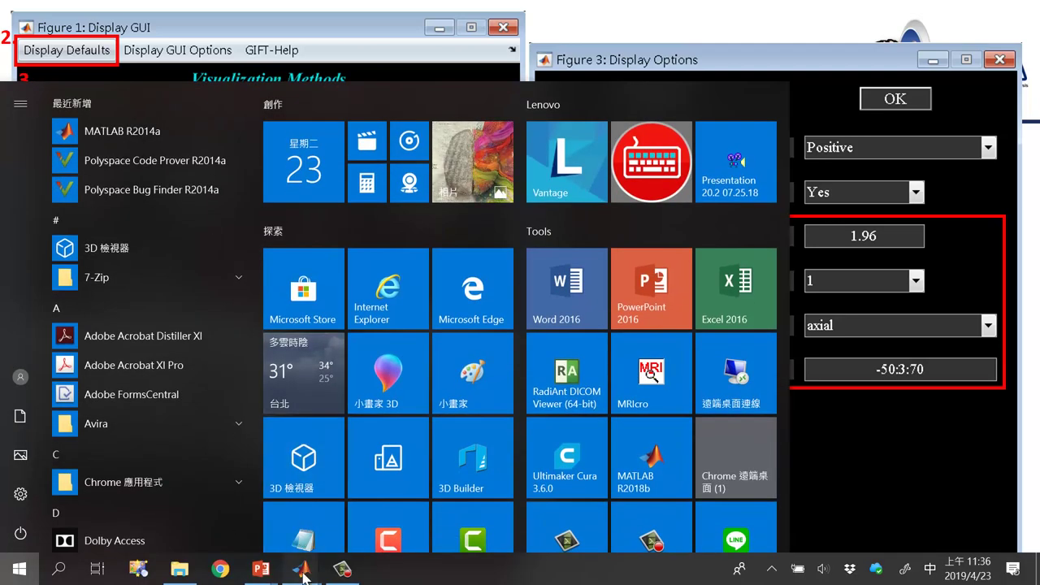
mouse_move(300, 569)
left_click(427, 517)
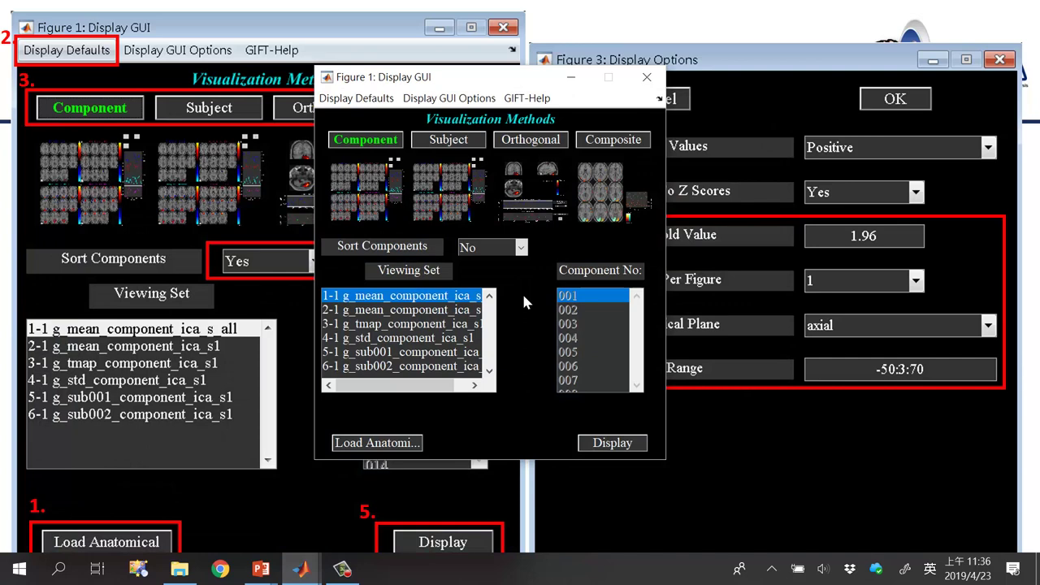
left_click(603, 443)
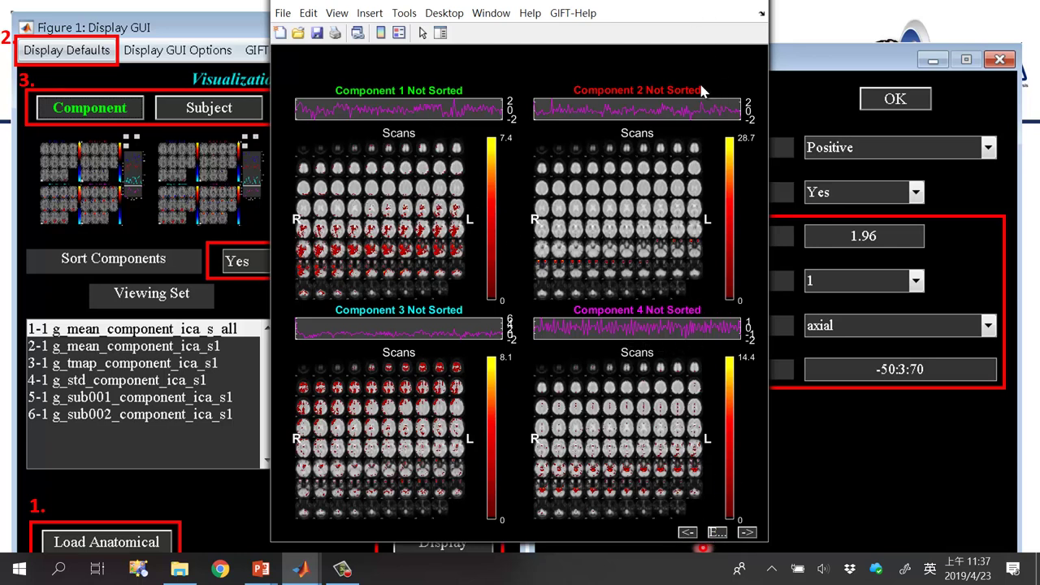
left_click(716, 532)
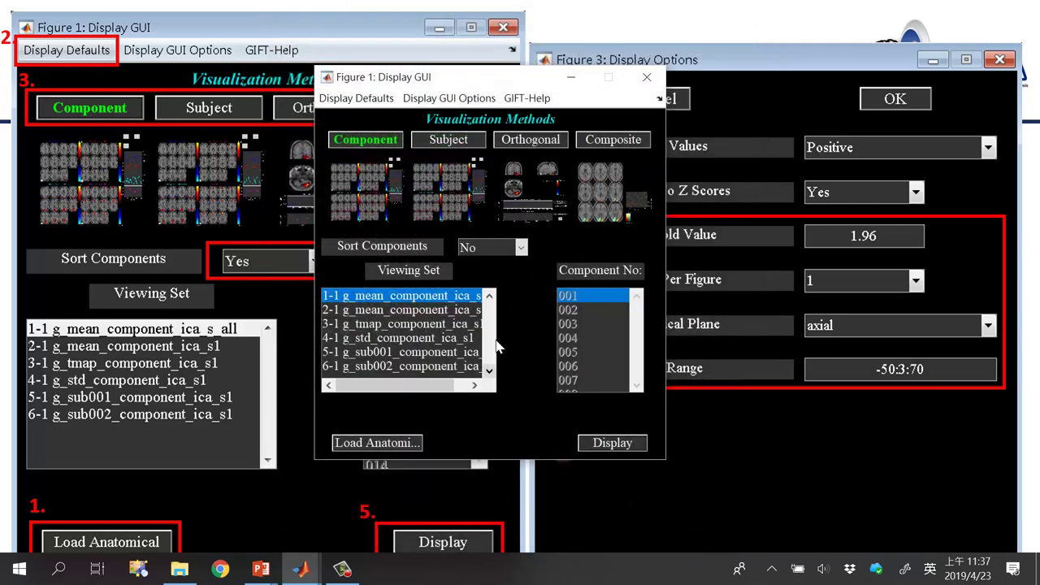
- Load mwSub01_T1W.nii from the Sub01 folder of fMRIana10_materials as the anatomical image for the display
left_click(394, 443)
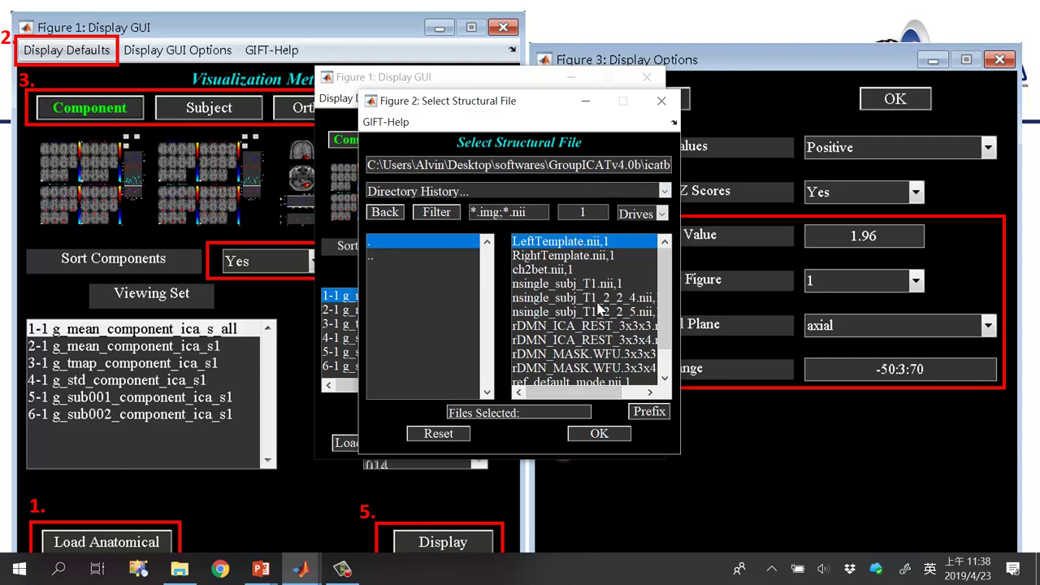
left_click(569, 289)
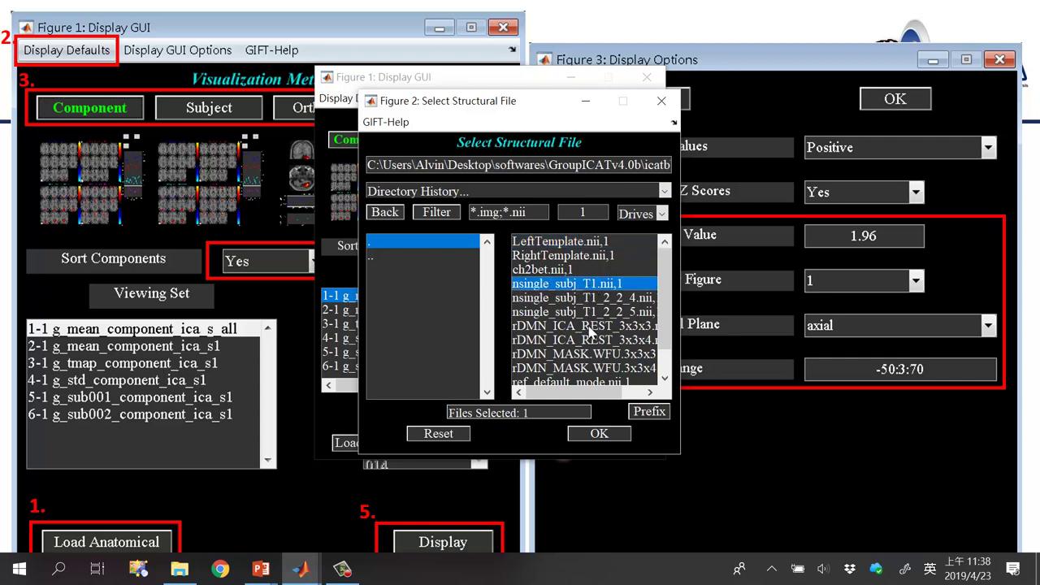
left_click(450, 434)
left_click(662, 192)
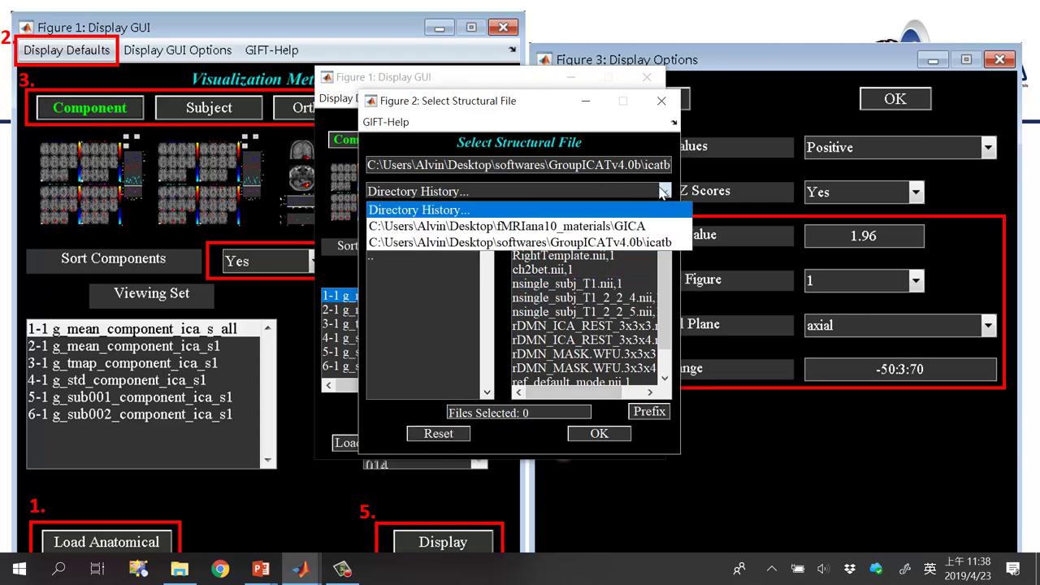
left_click(617, 226)
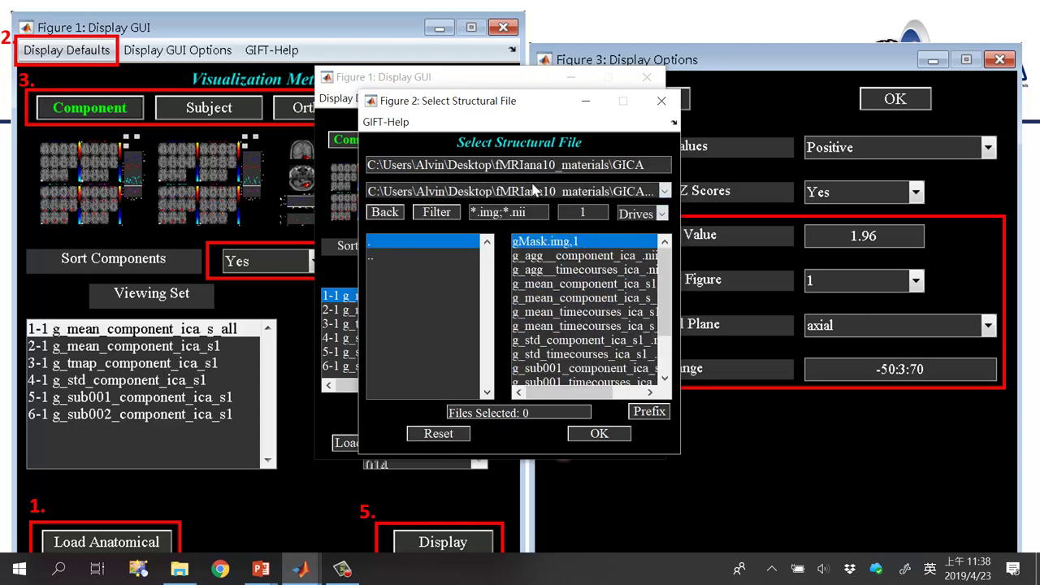
left_click(396, 259)
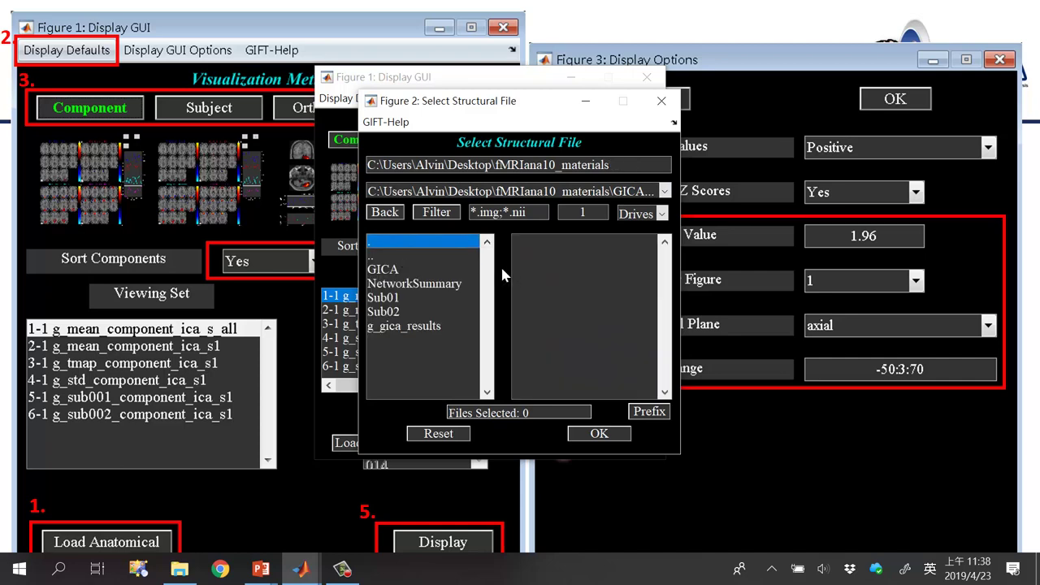
left_click(395, 298)
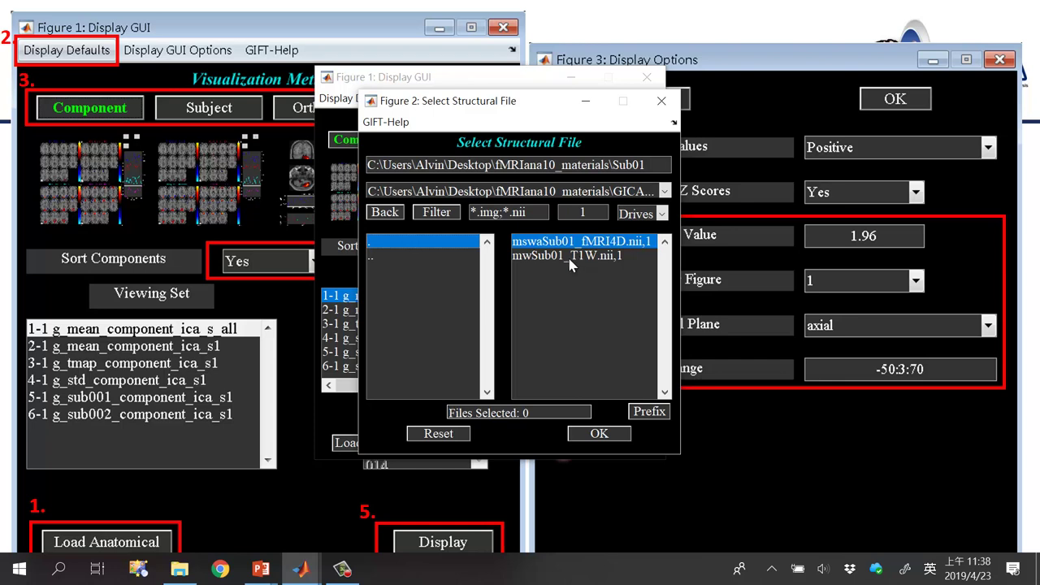
left_click(586, 256)
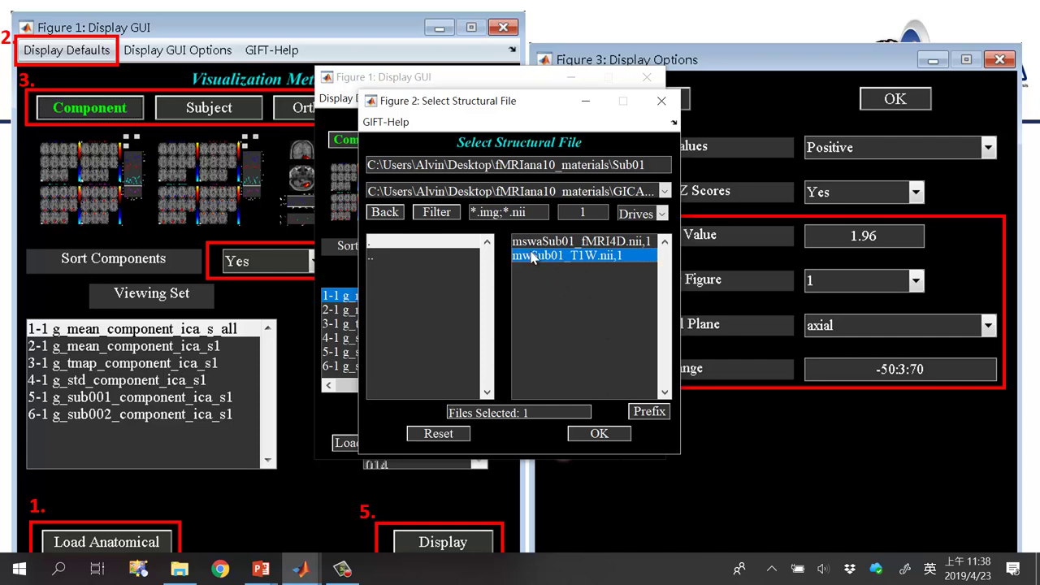
left_click(601, 434)
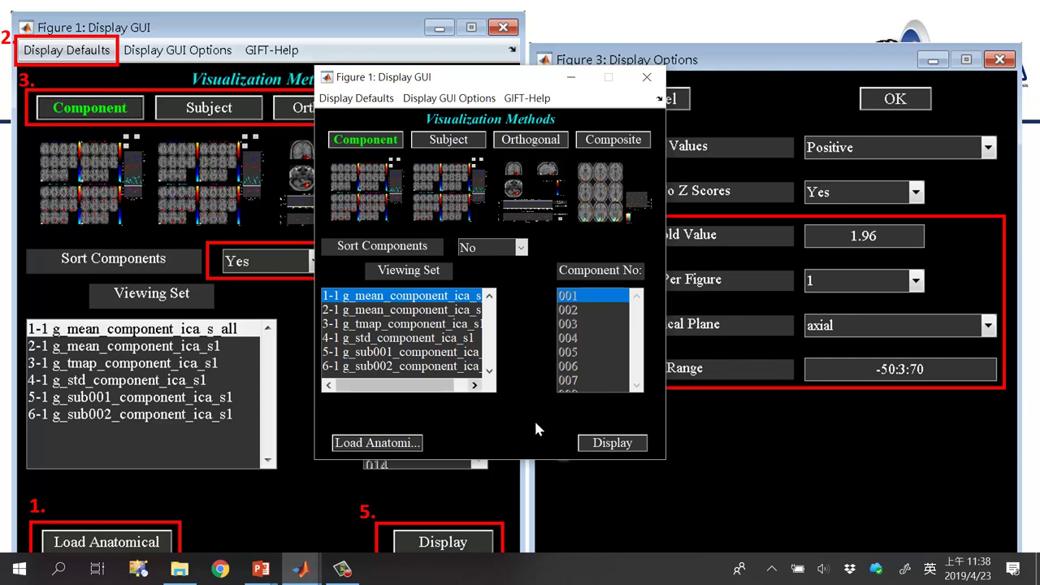
left_click(357, 98)
left_click_drag(450, 123, 502, 140)
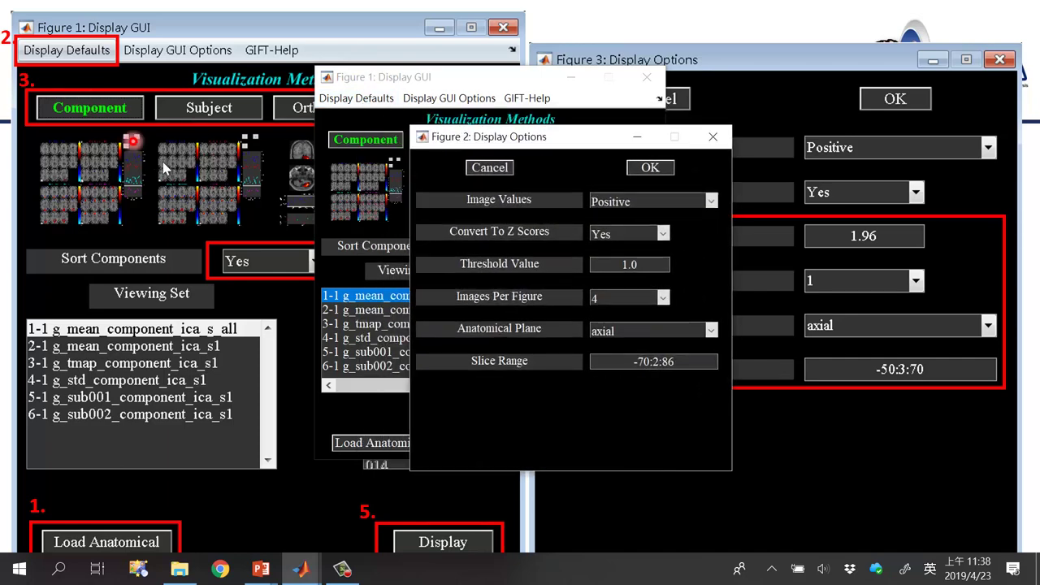
left_click(712, 136)
left_click_drag(476, 77, 540, 105)
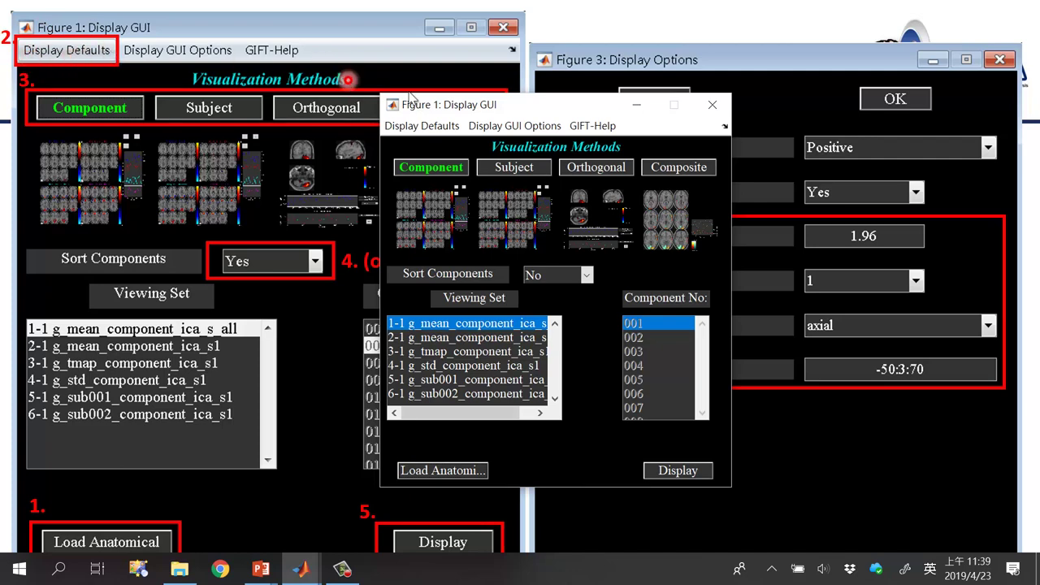
- Switch back to the Display GUI window and set the threshold value in the display defaults to 1.96
left_click(424, 127)
left_click_drag(428, 129, 362, 87)
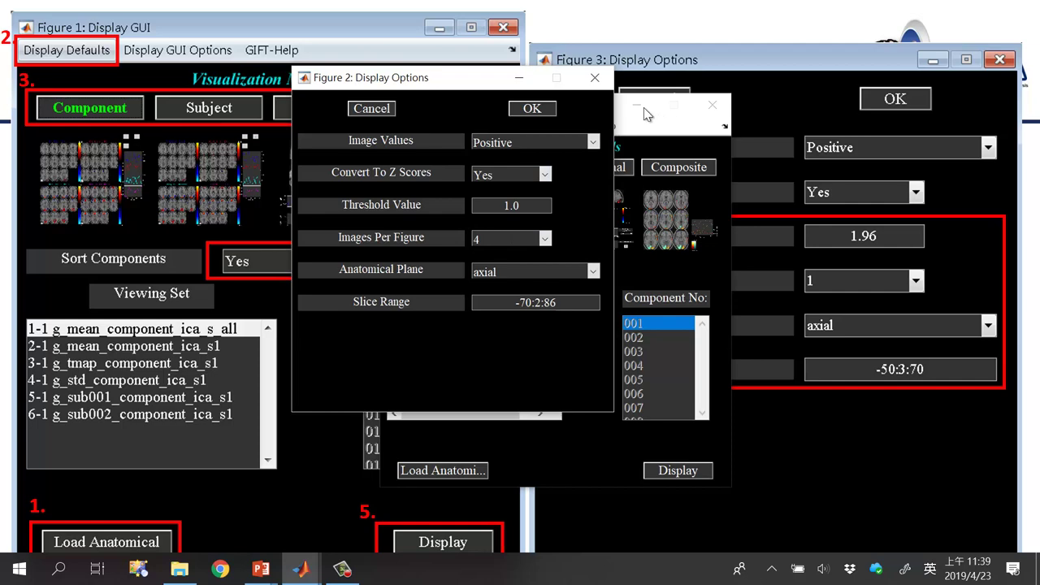
left_click_drag(486, 85, 528, 134)
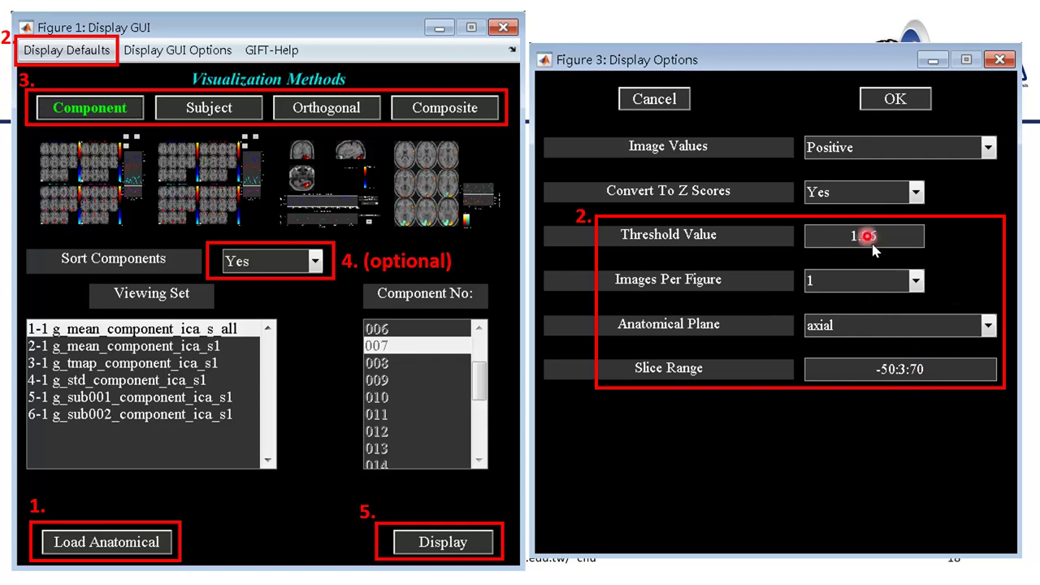
key("super")
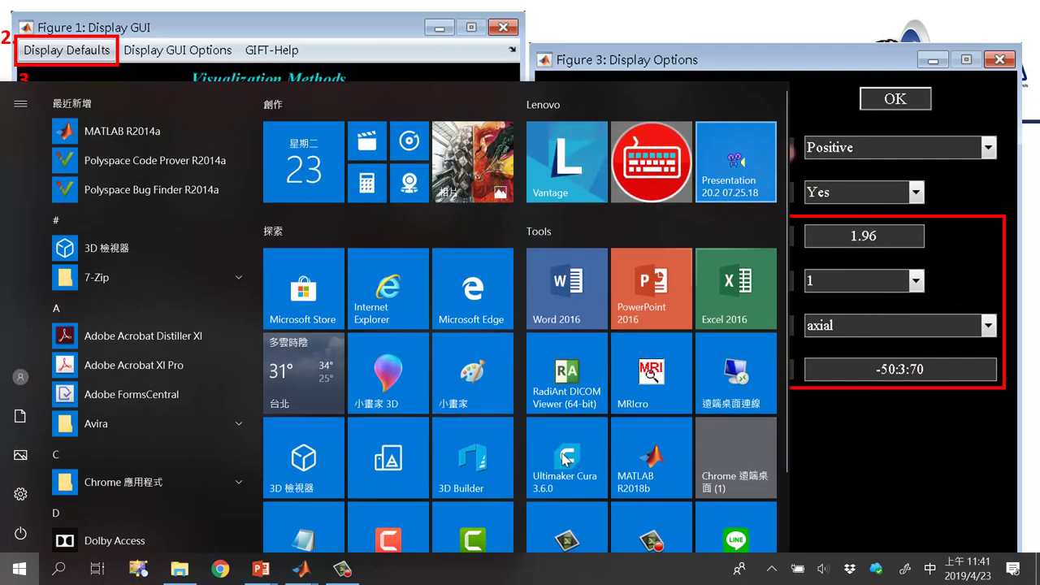
mouse_move(317, 573)
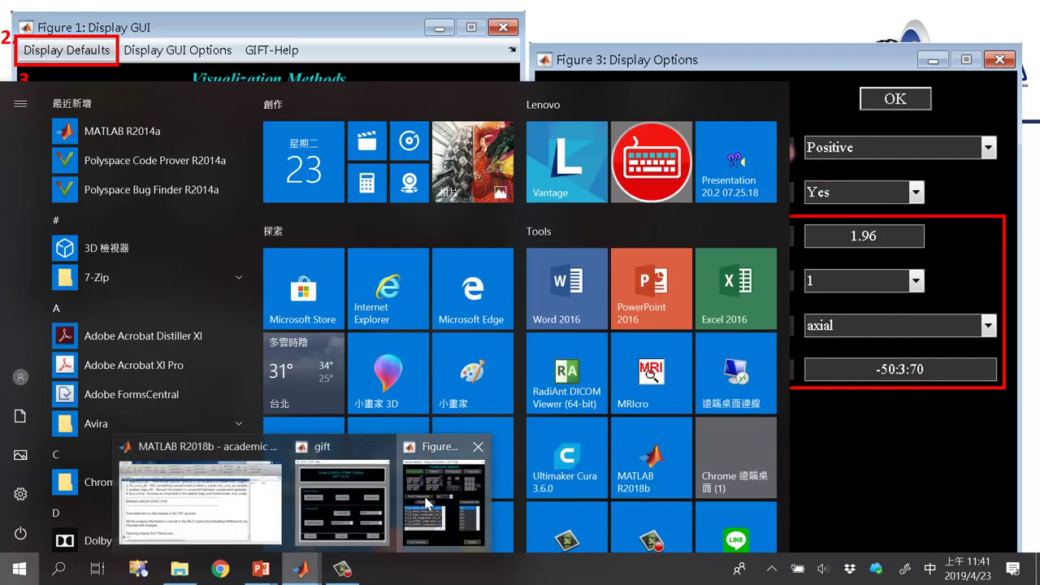
left_click(442, 471)
left_click(421, 125)
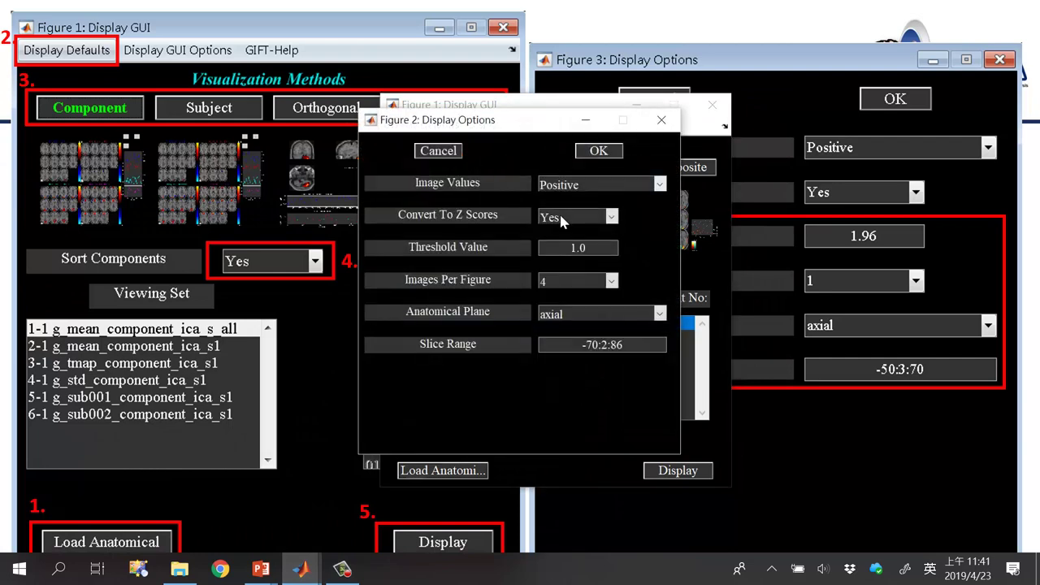
left_click_drag(608, 245, 505, 243)
type("1.96")
- Set the images per figure to 1 and the slice range to -50:3:70, keep the axial plane, and confirm the display options
left_click(569, 280)
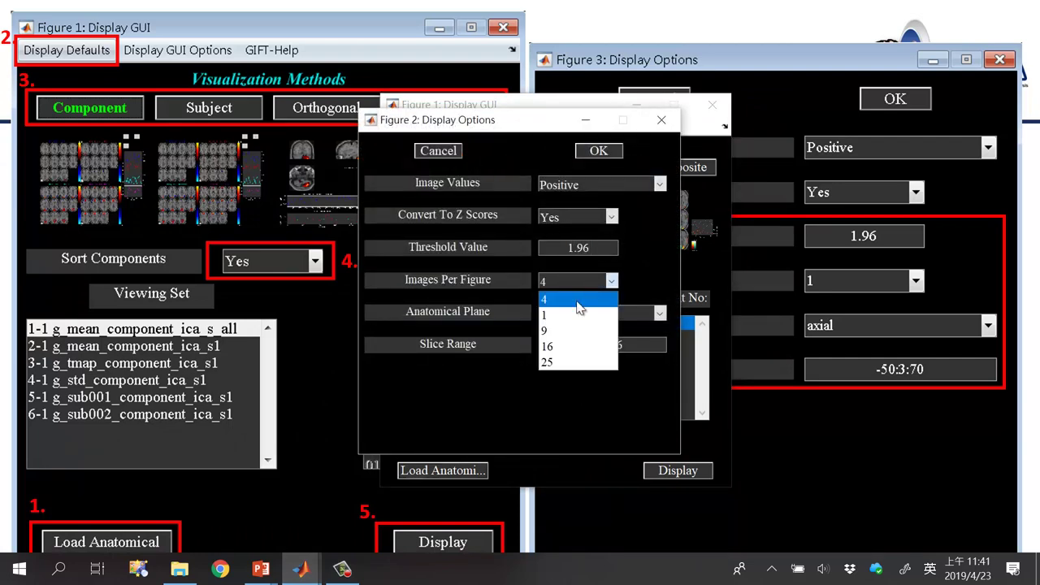
left_click(578, 296)
left_click(624, 314)
left_click(632, 313)
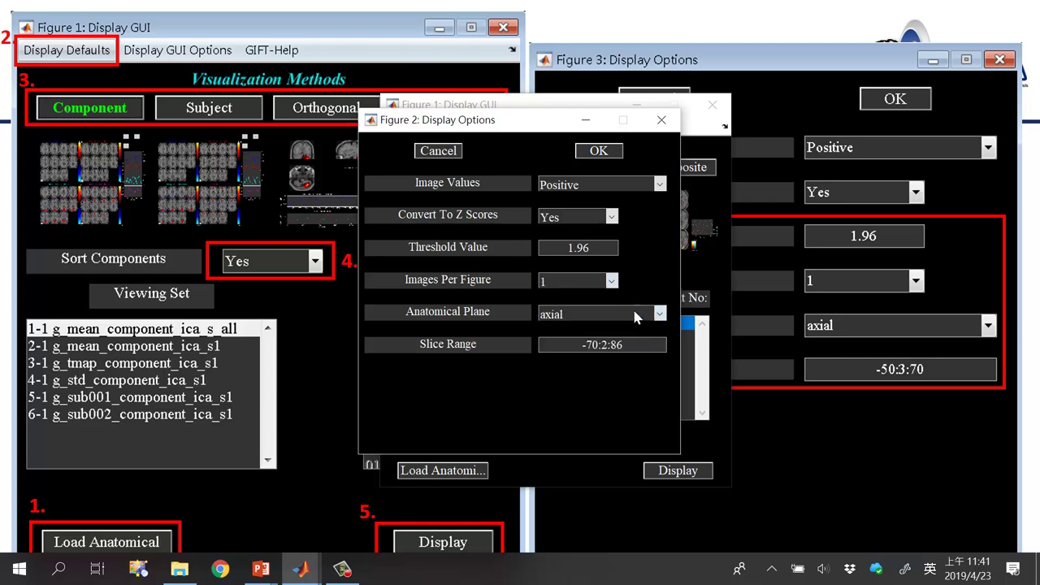
left_click_drag(632, 345, 514, 327)
type("-50:3:70")
left_click(599, 152)
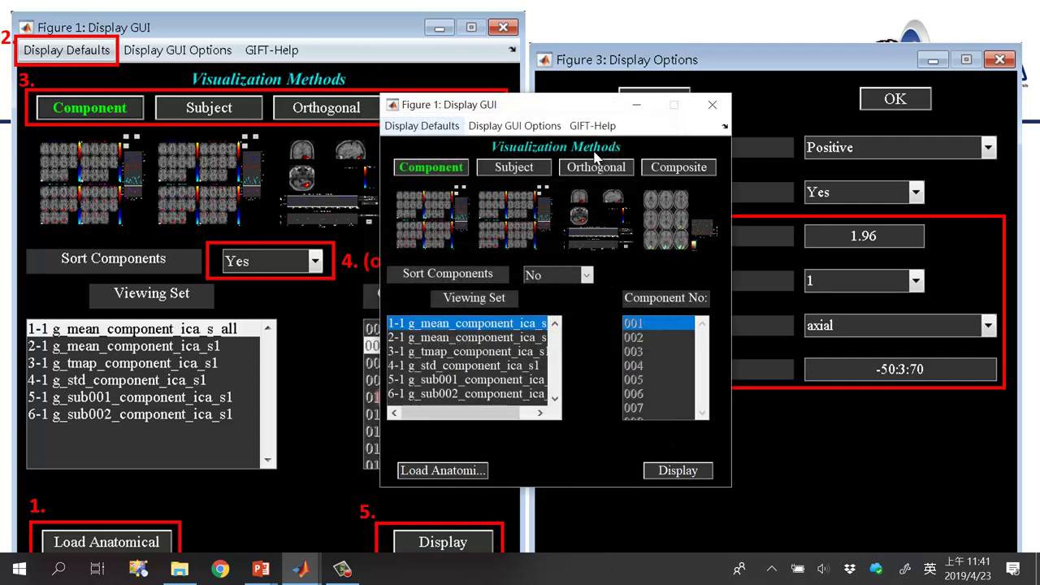
- Return from the slide to the Display GUI window and display the mean components with the configured options
left_click_drag(602, 99, 732, 96)
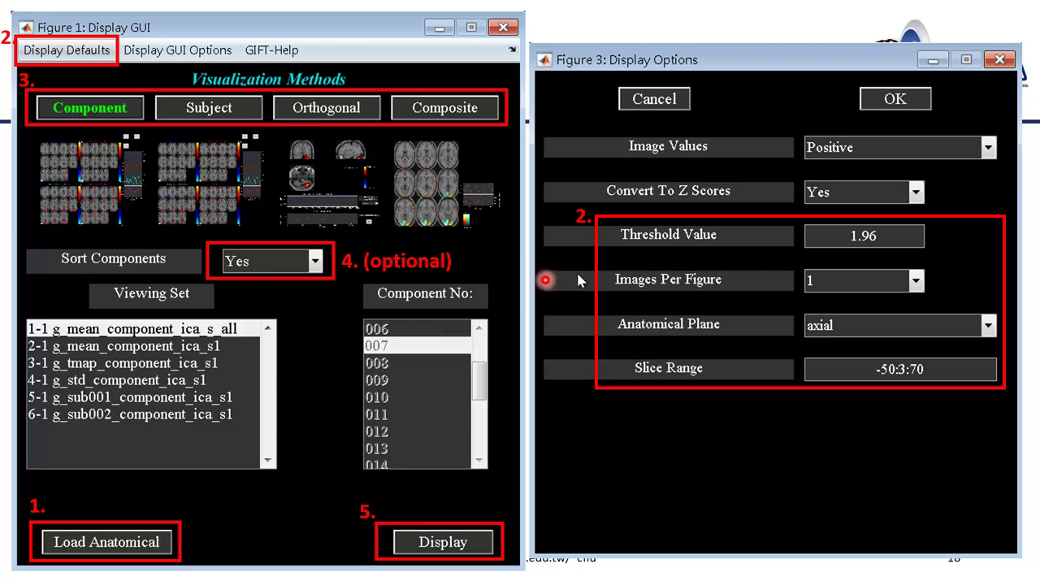
key("super")
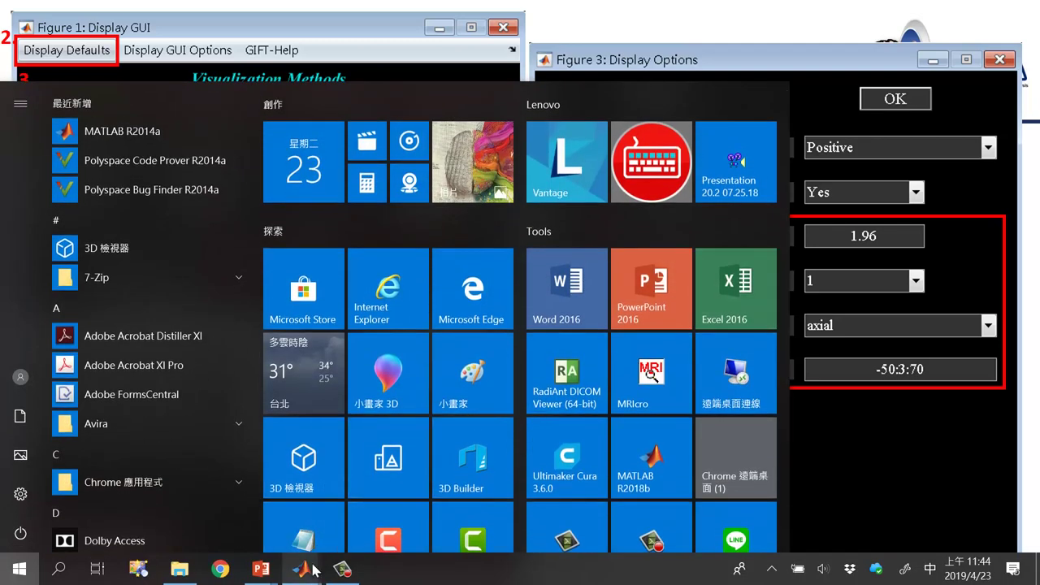
mouse_move(301, 569)
left_click(431, 502)
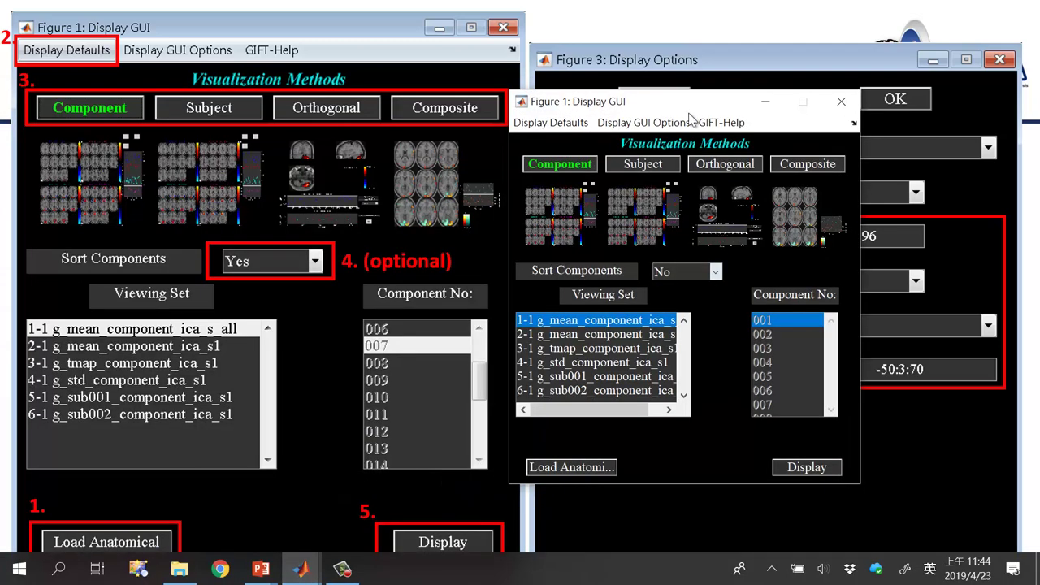
left_click_drag(692, 118, 503, 84)
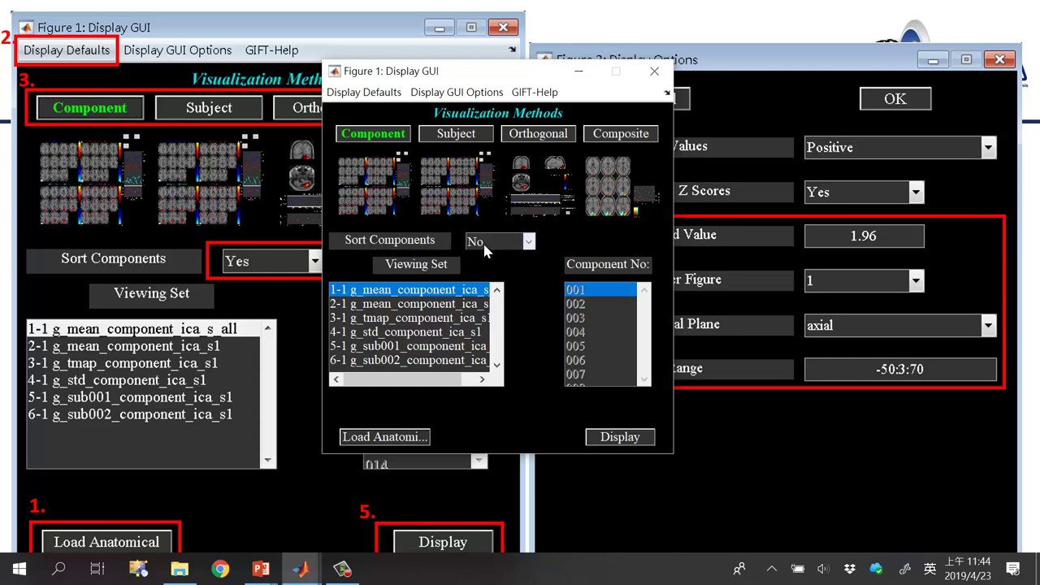
left_click(619, 439)
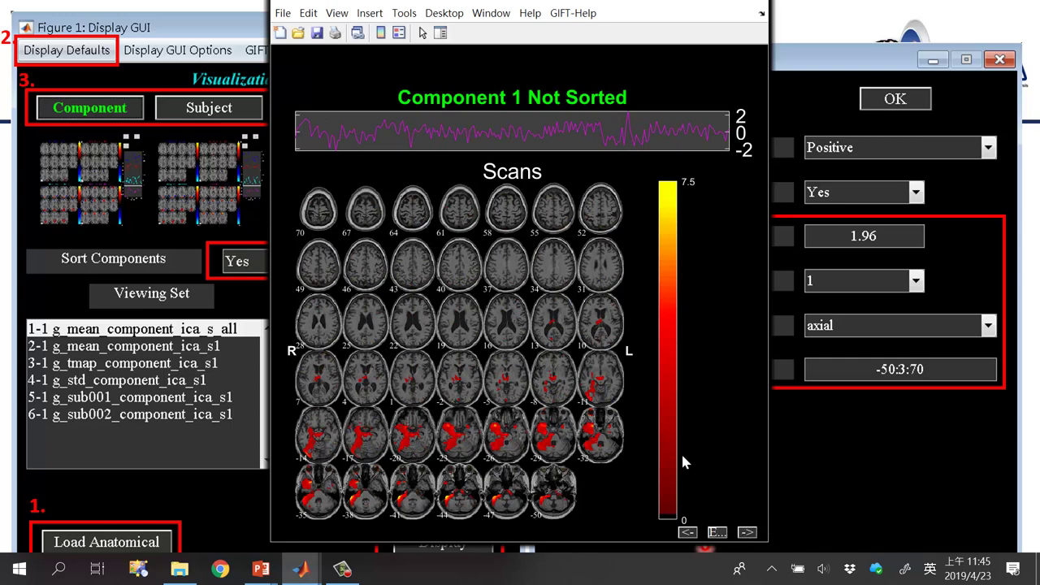
- Page forward through the component figures and examine the spatial map and time course of component 7
left_click(747, 532)
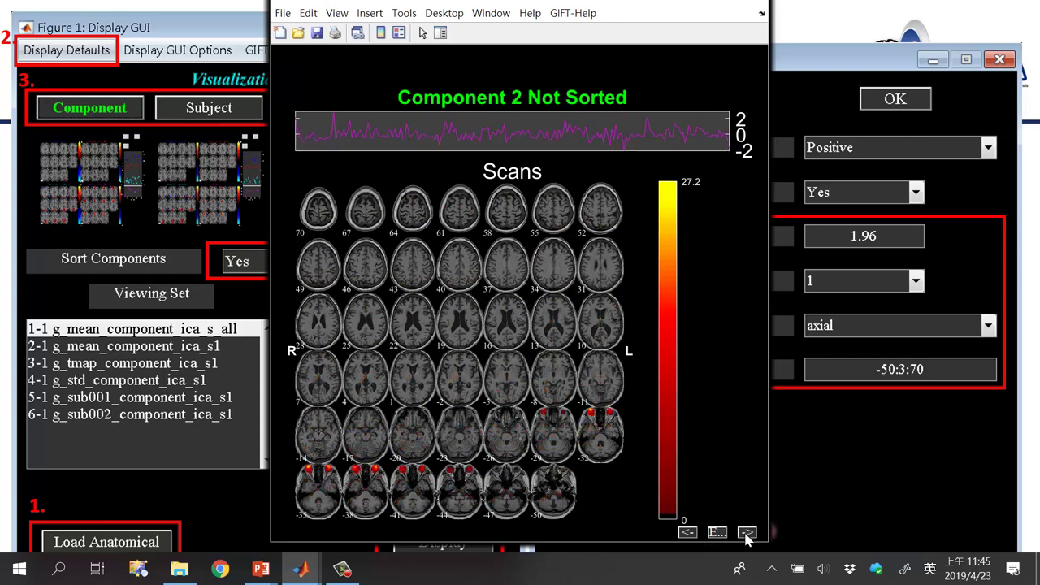
left_click(747, 532)
left_click(747, 532)
left_click(746, 532)
left_click(746, 532)
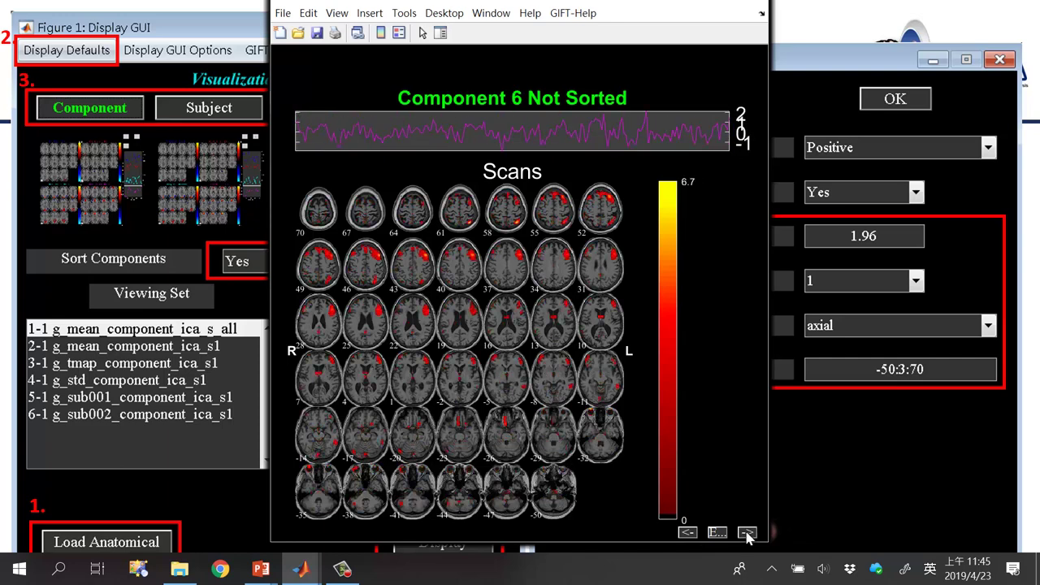
left_click(746, 532)
left_click(746, 532)
left_click(688, 532)
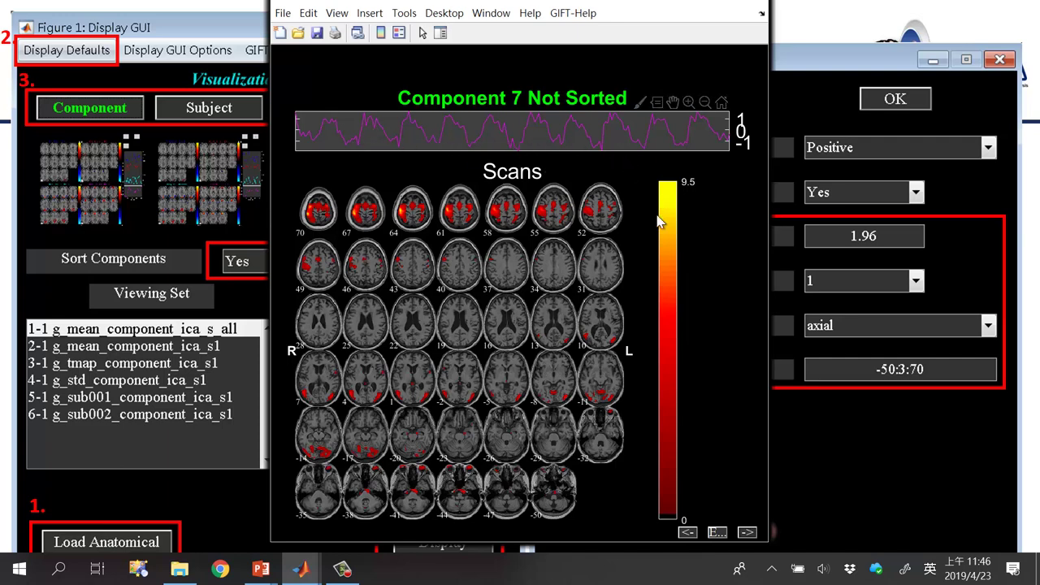
- Continue through components 8 to 12 and go back to component 11 to examine its map and time course
left_click(747, 532)
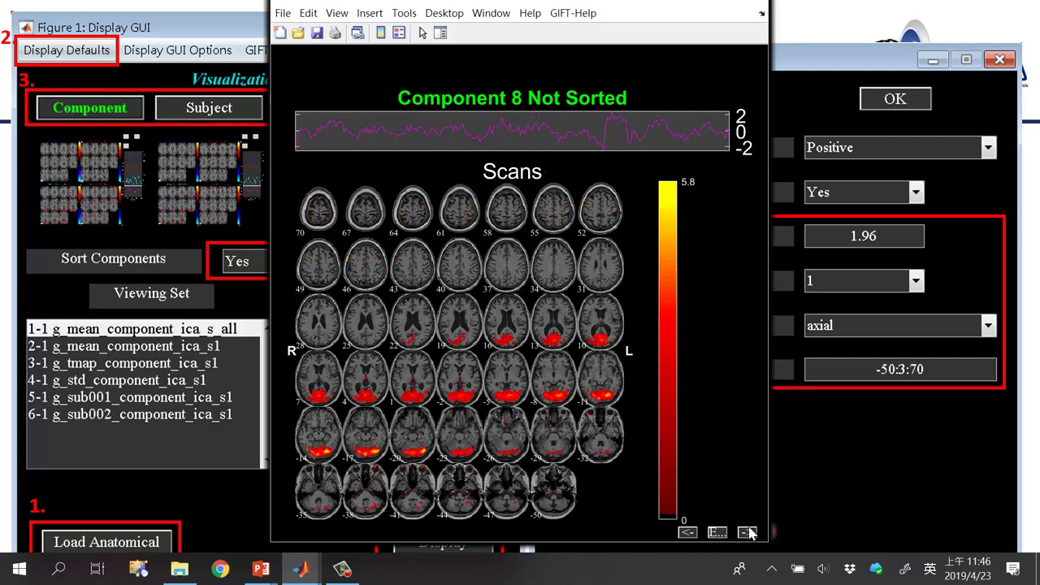
left_click(747, 532)
left_click(747, 532)
left_click(747, 532)
left_click(747, 532)
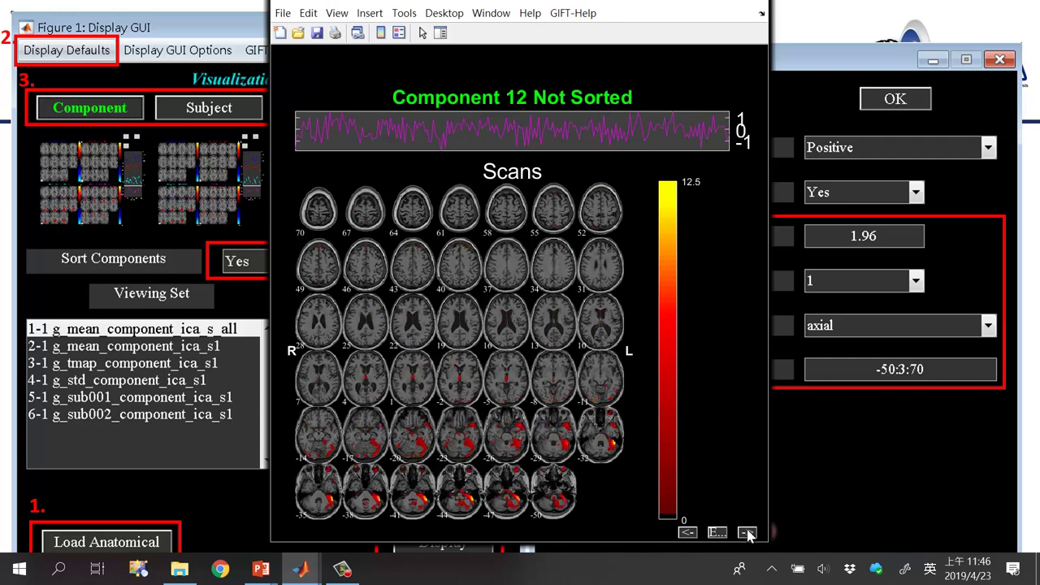
left_click(687, 532)
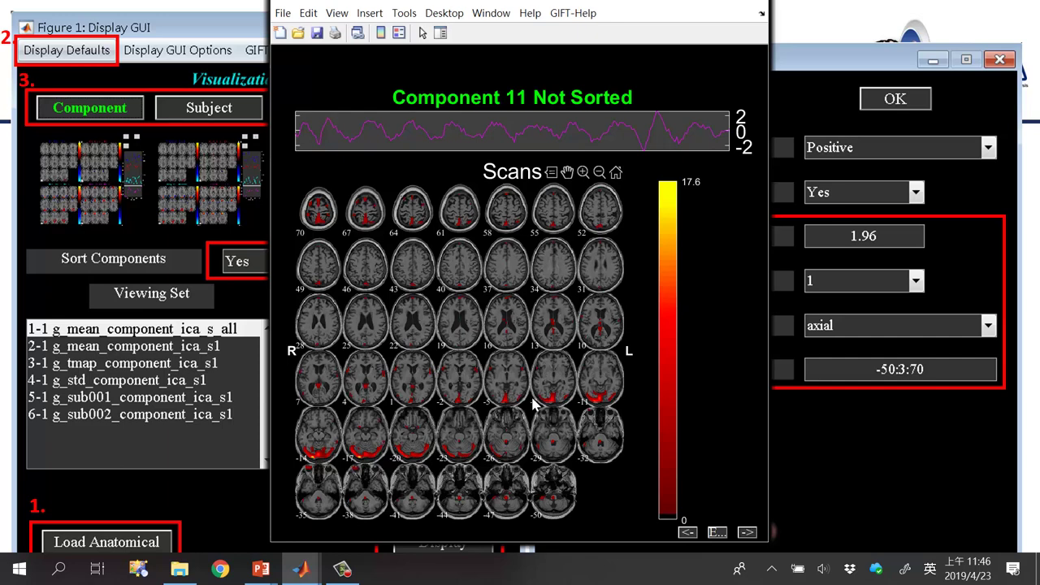
- Page through the component figures from component 12 past component 25, comparing their spatial maps and time courses
left_click(746, 532)
left_click(745, 532)
left_click(745, 532)
left_click(745, 532)
left_click(746, 532)
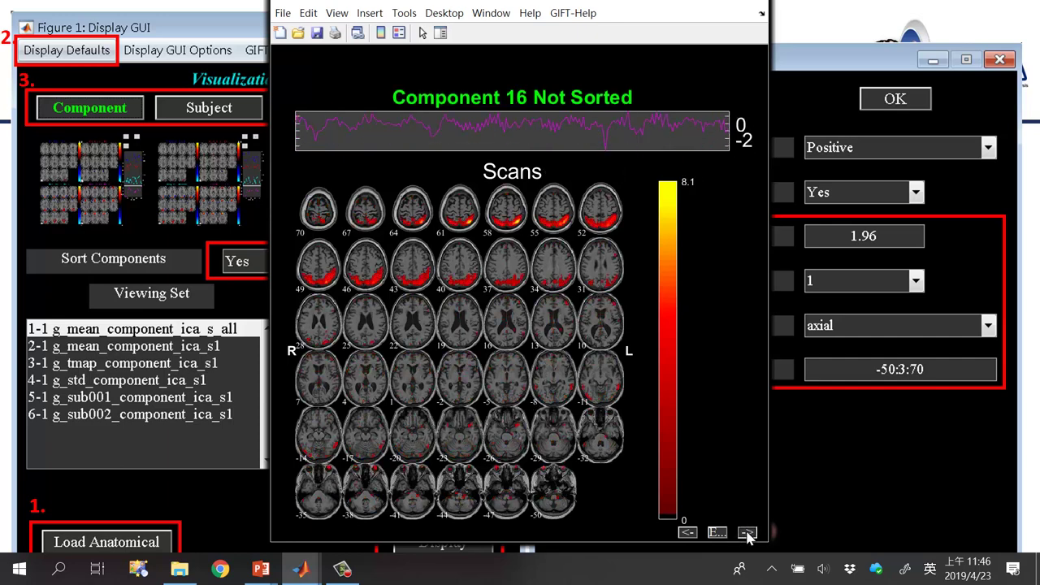
left_click(746, 532)
left_click(746, 532)
left_click(745, 532)
left_click(746, 532)
left_click(745, 532)
left_click(745, 532)
left_click(746, 533)
left_click(745, 532)
left_click(746, 533)
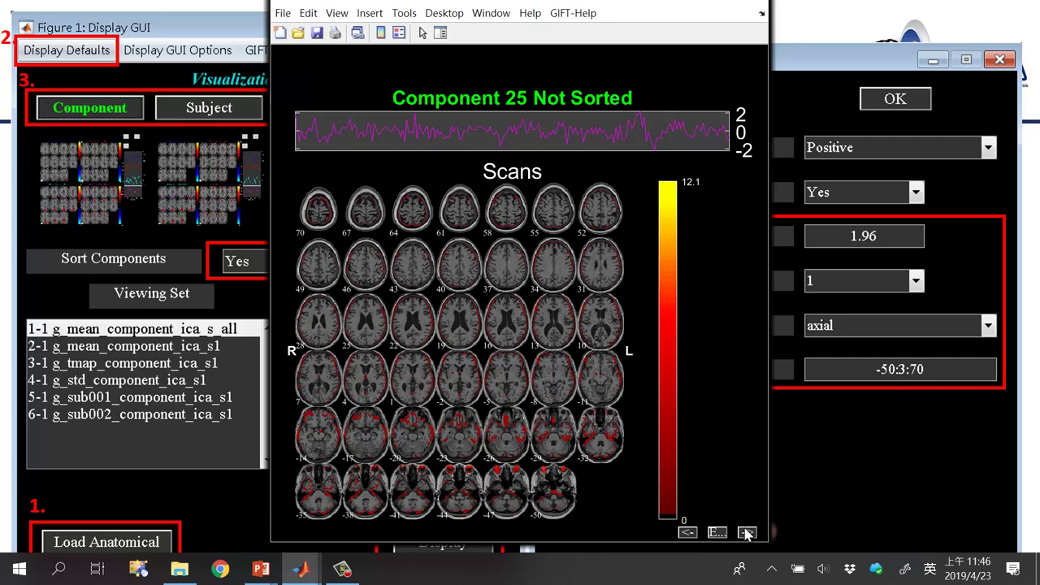
left_click(745, 532)
- Page back to component 16 to examine its map, and exit the component figures
left_click(687, 532)
left_click(687, 532)
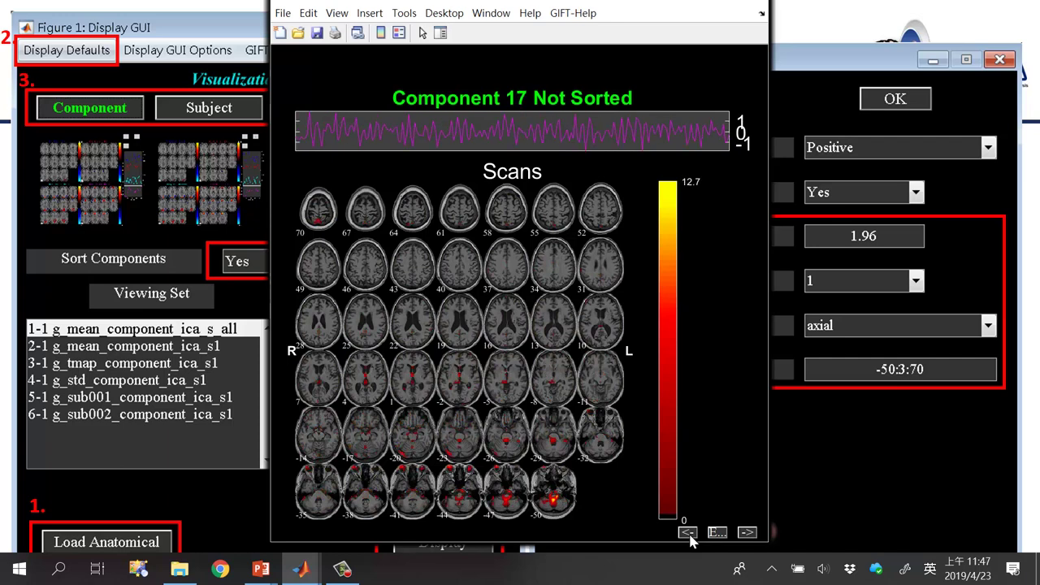
left_click(687, 532)
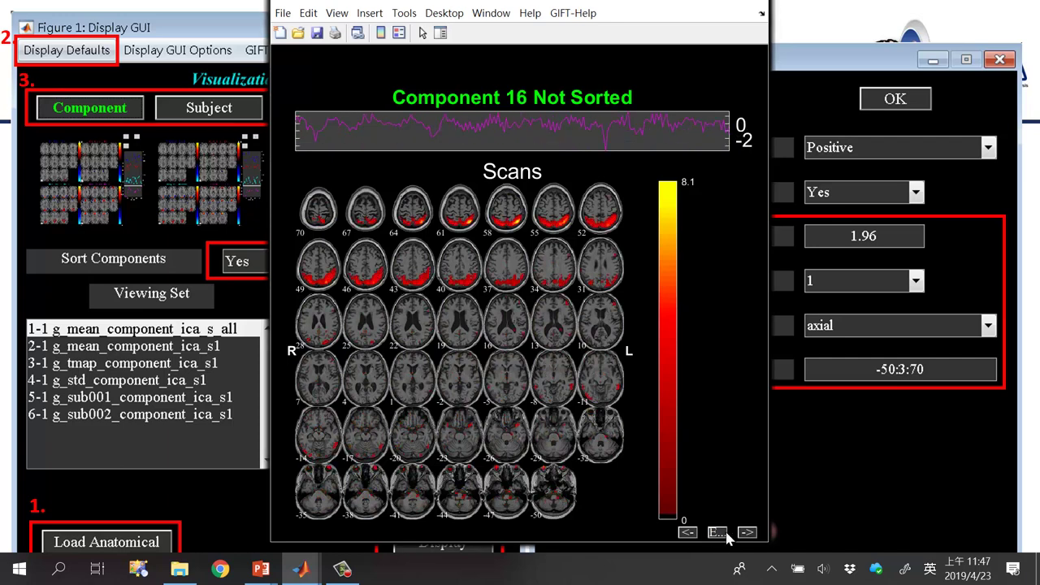
left_click(726, 534)
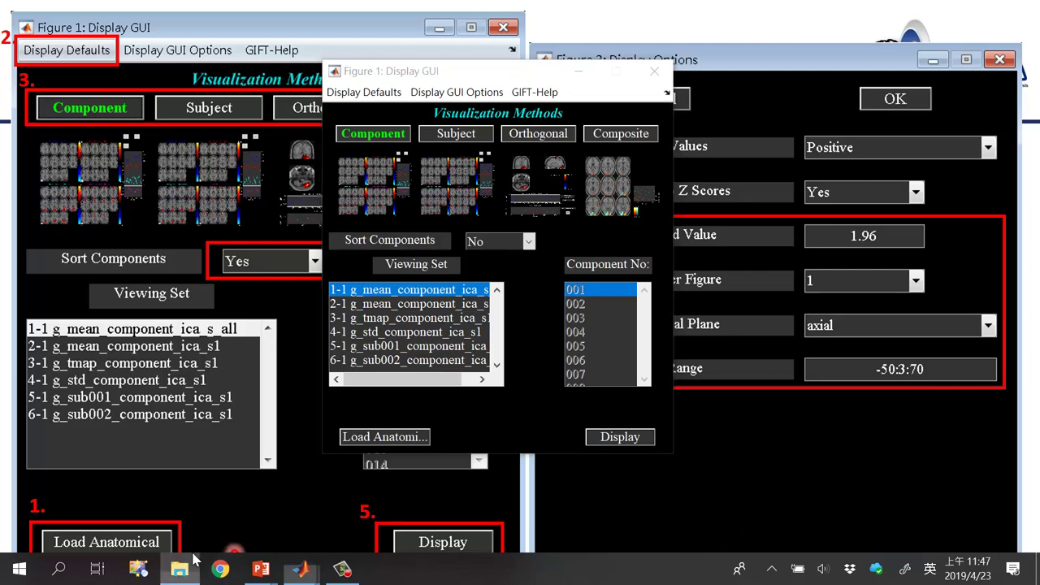
- Switch to File Explorer, locate SPM.mat in the fMRIana10_materials folder, and minimize the window again
left_click(193, 561)
left_click(371, 286)
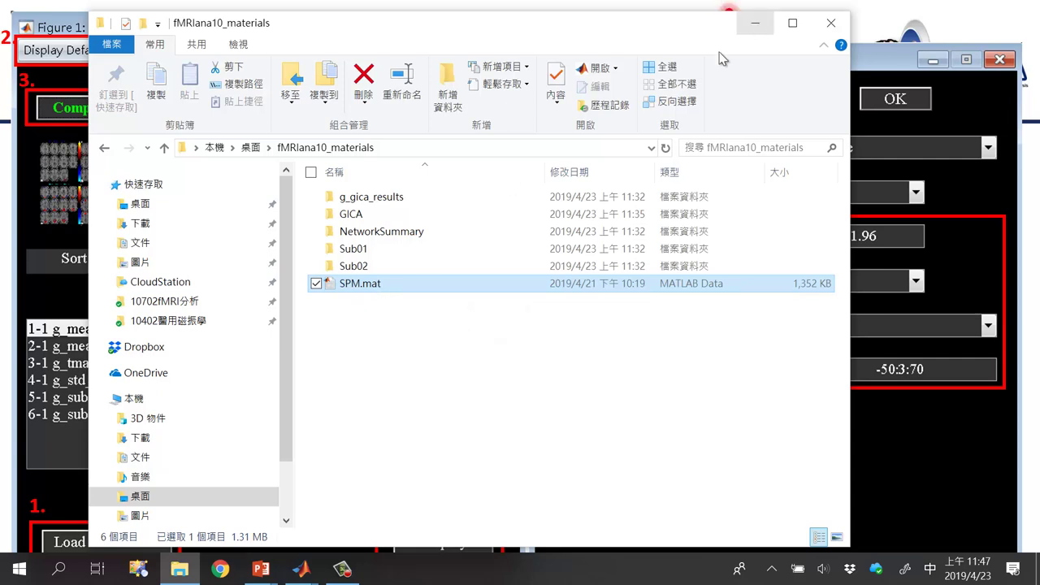
left_click(755, 22)
- Set Sort Components to Yes in the Display GUI and run the display to open the sorting settings
left_click(525, 244)
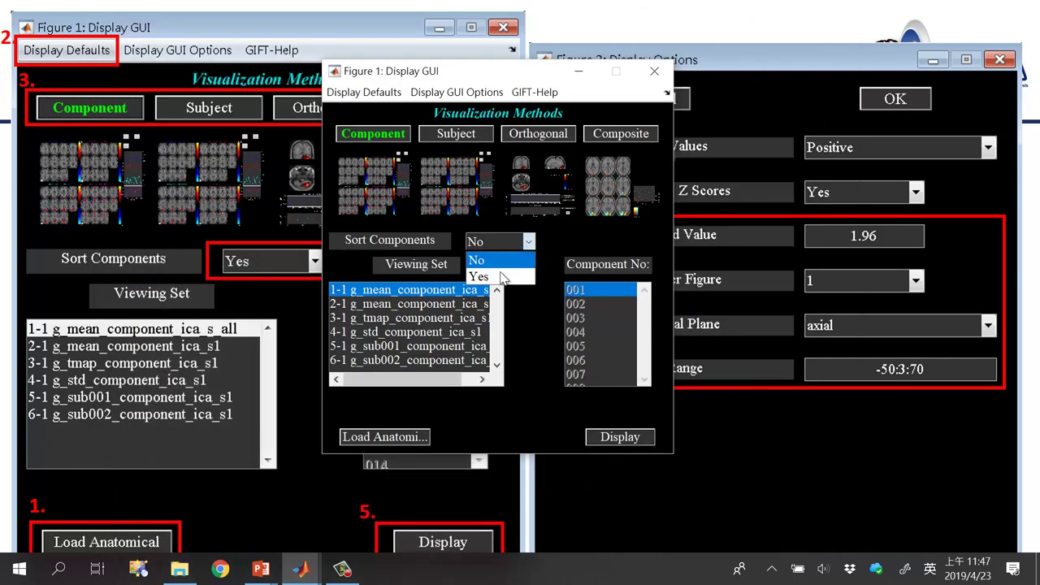
left_click(498, 277)
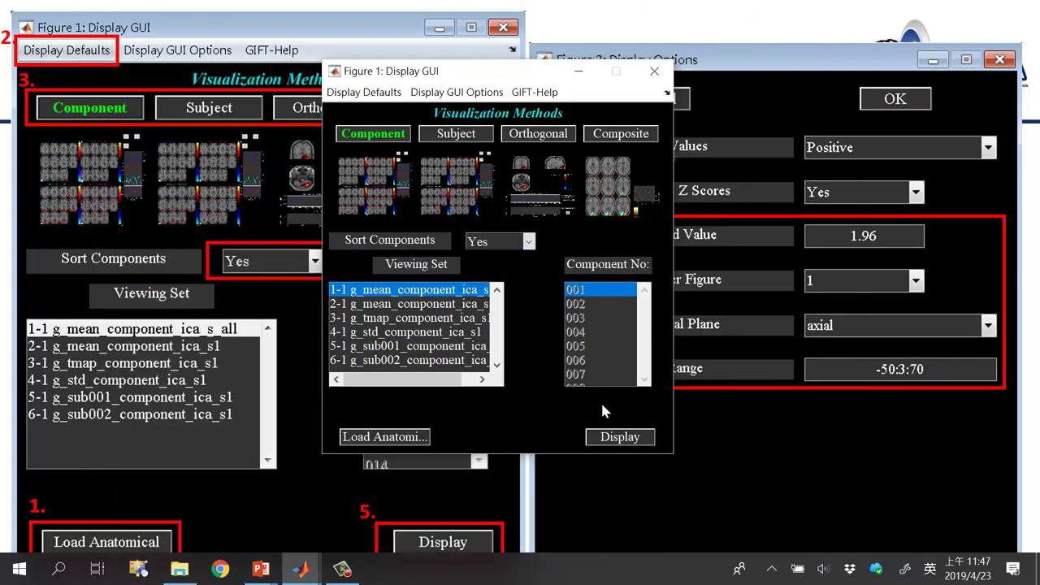
left_click(621, 437)
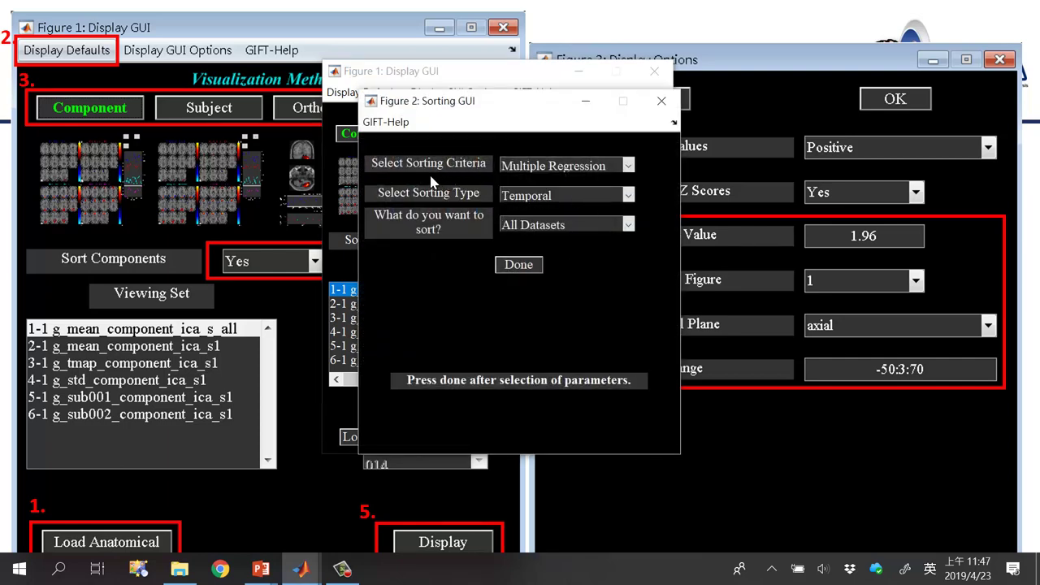
- Choose Correlation as the sorting criterion, keep Temporal sorting of All Datasets, and confirm the sorting parameters
left_click(564, 166)
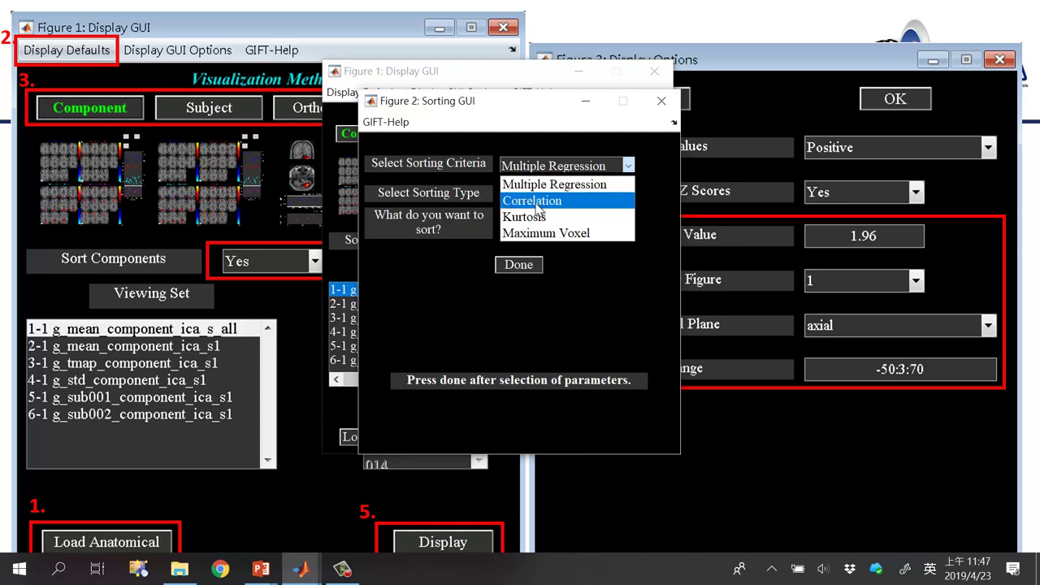
left_click(536, 209)
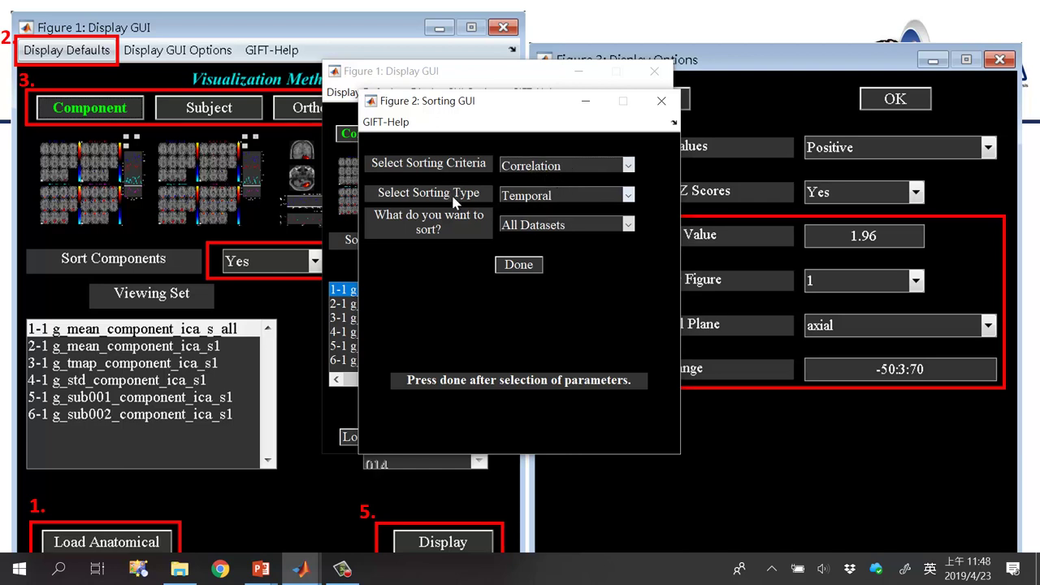
left_click(552, 192)
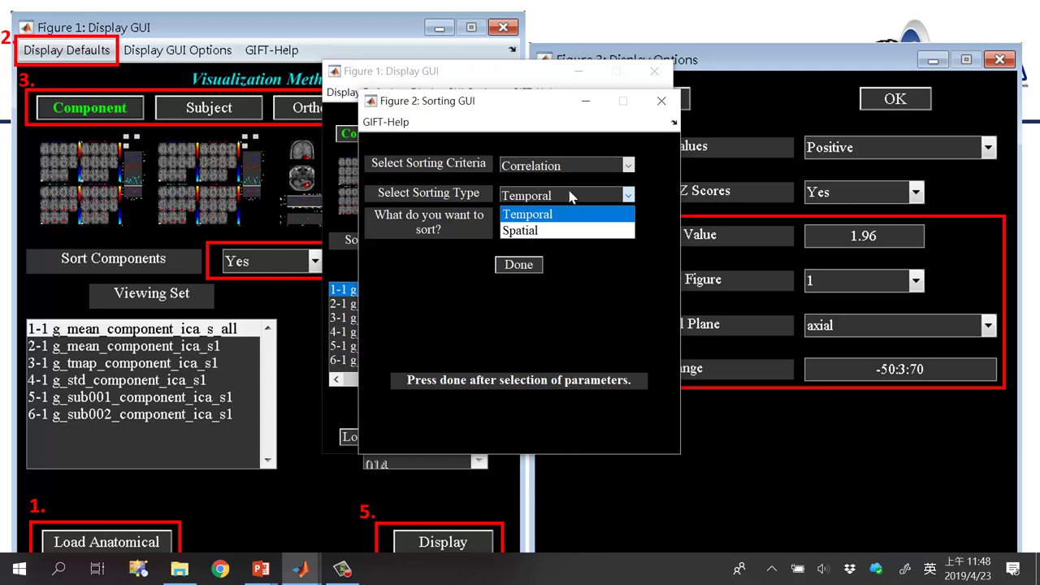
left_click(646, 180)
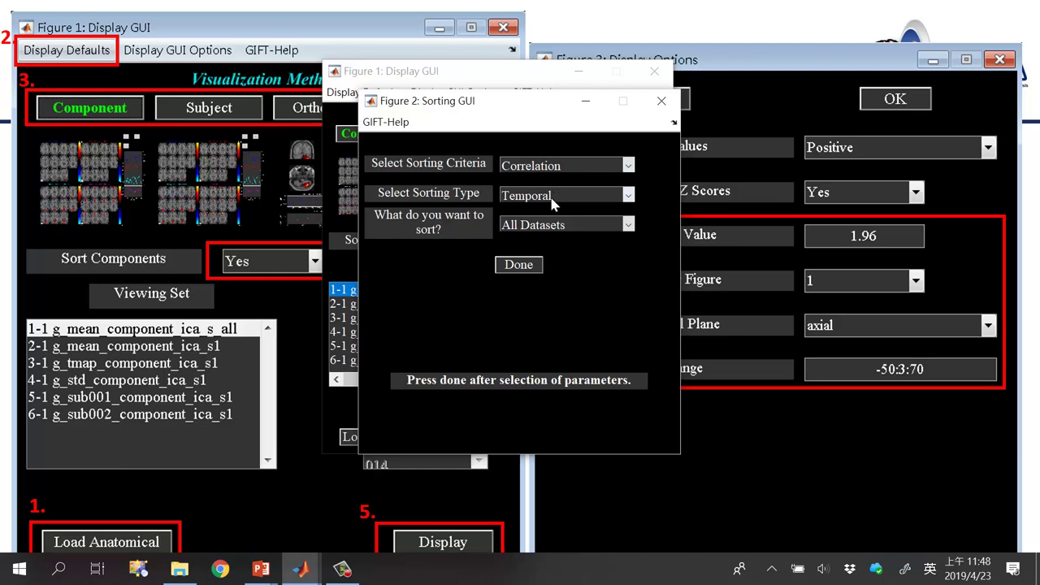
left_click(515, 266)
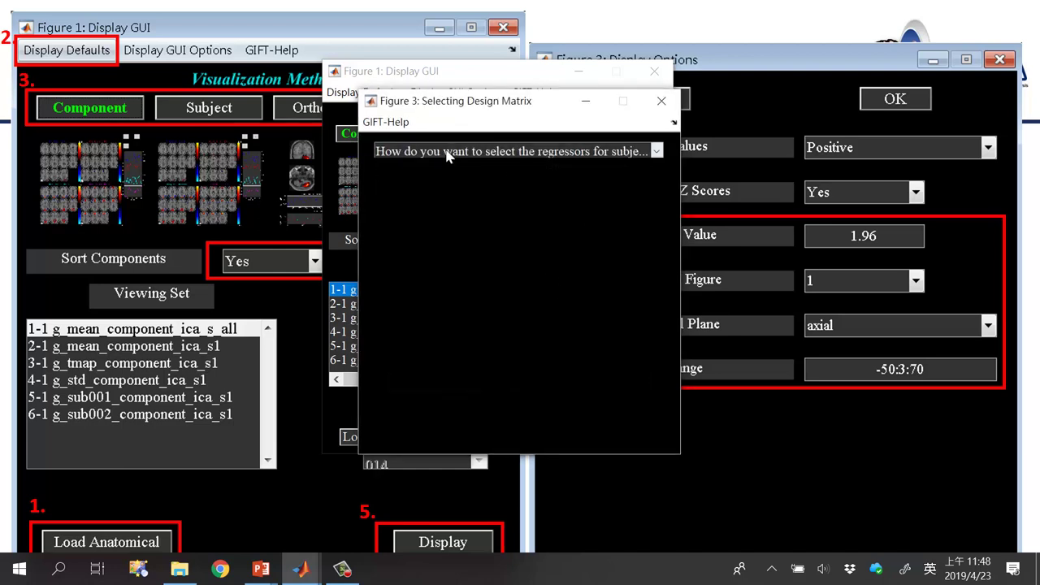
- Choose the same set of regressors for all subjects and sessions for the design matrix
left_click(522, 154)
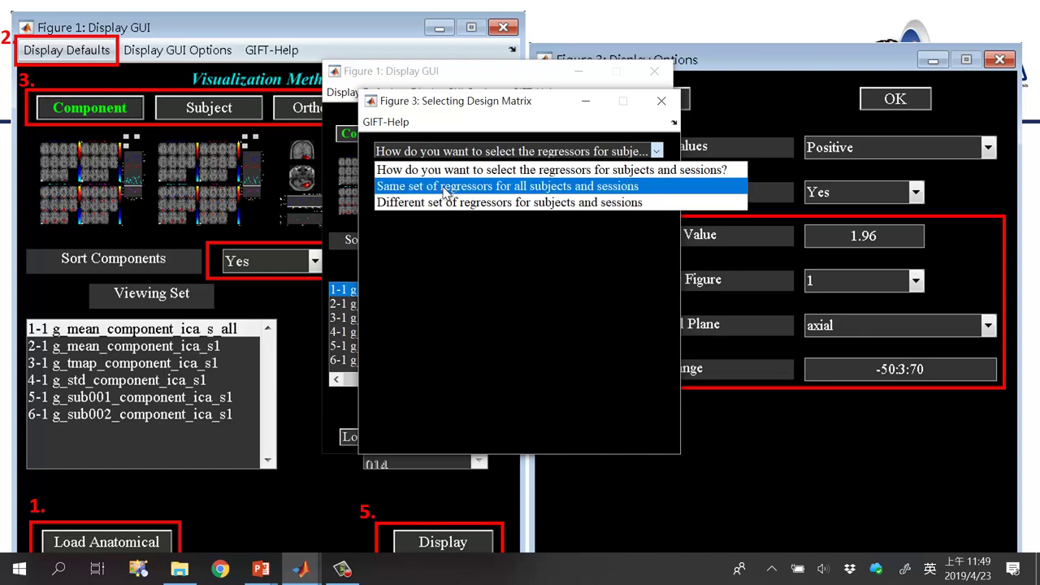
left_click(609, 186)
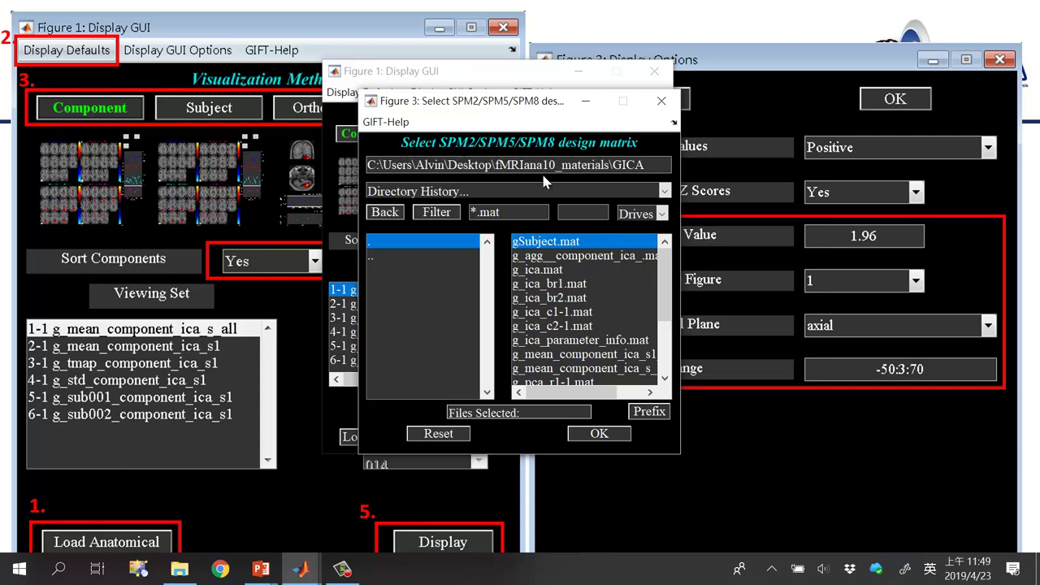
- Load SPM.mat from the fMRIana10_materials folder as the design matrix for sorting
double_click(397, 255)
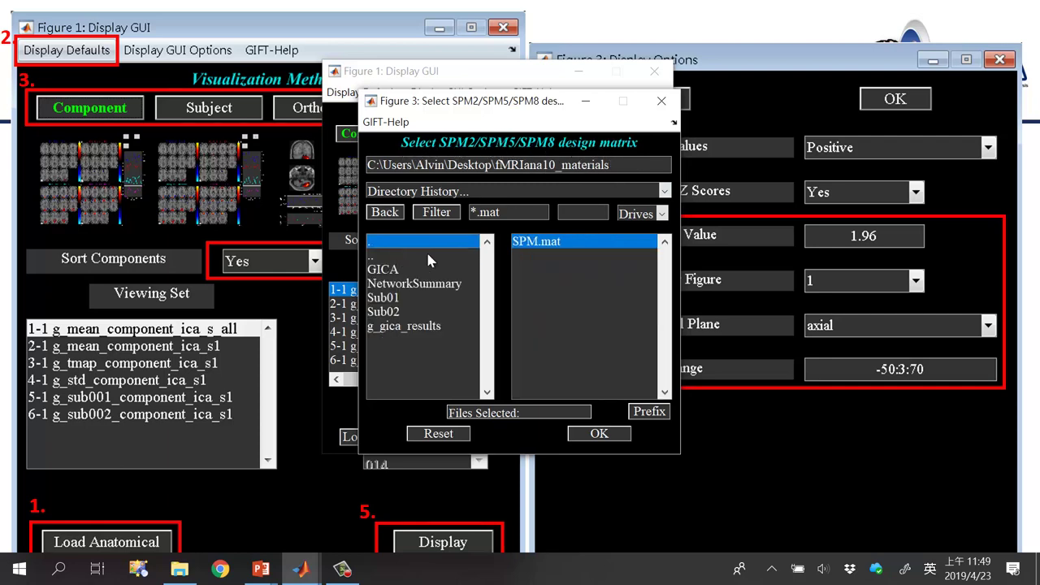
left_click(534, 242)
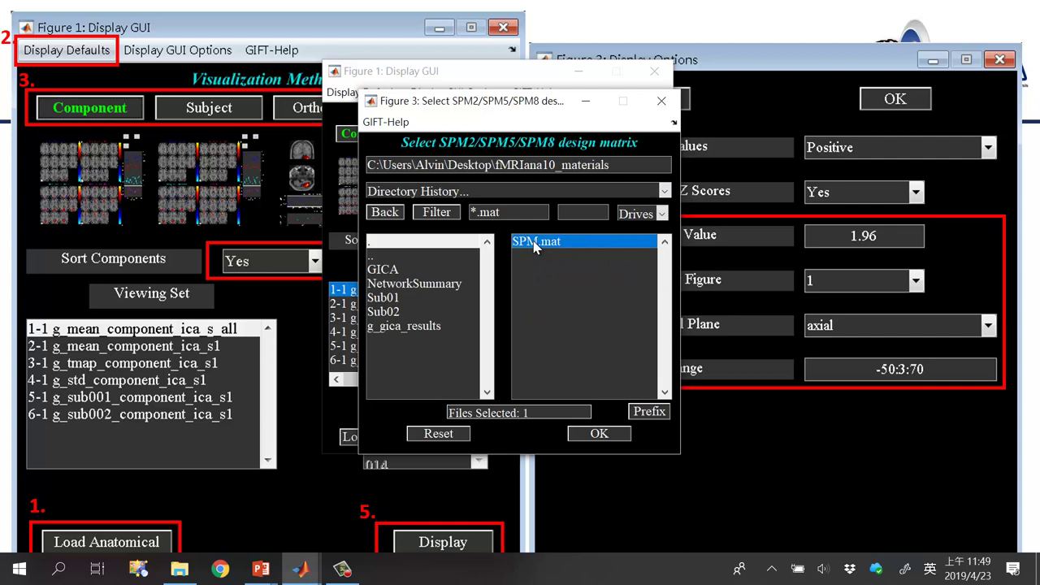
left_click(605, 433)
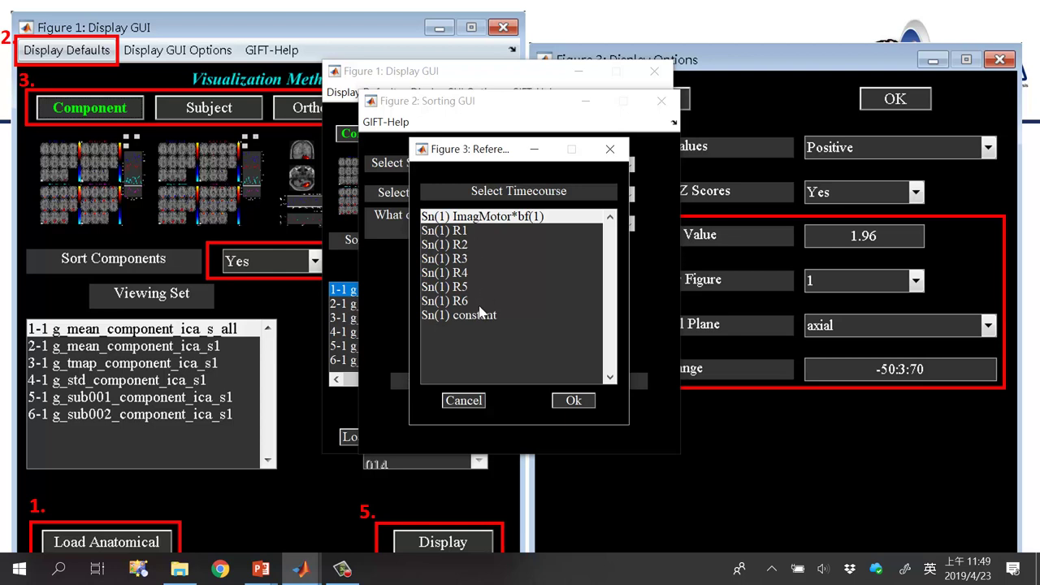
- Select Sn(1) ImagMotor*bf(1) as the reference timecourse and run the temporal sorting of the components
left_click_drag(487, 149, 425, 151)
left_click(606, 289)
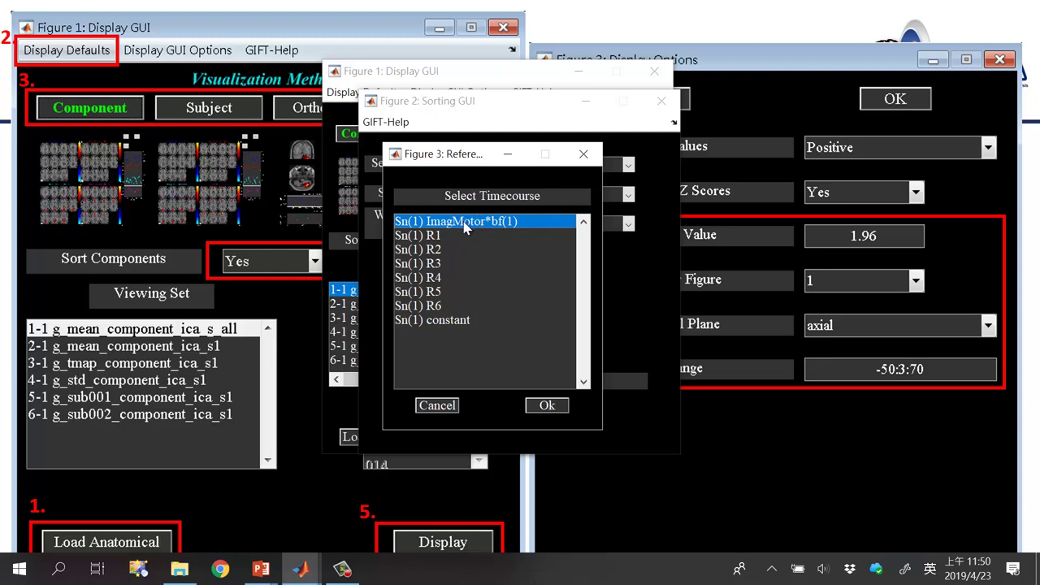
left_click(543, 406)
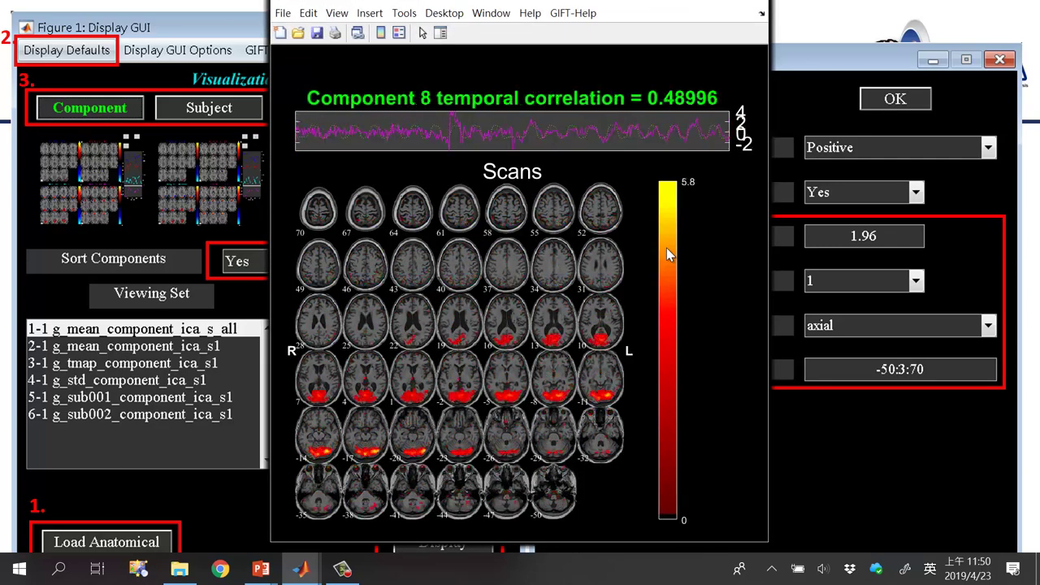
- Open the enlarged timecourse plot of component 7, compare the ICA timecourse with the reference function, and close the plot
left_click(861, 118)
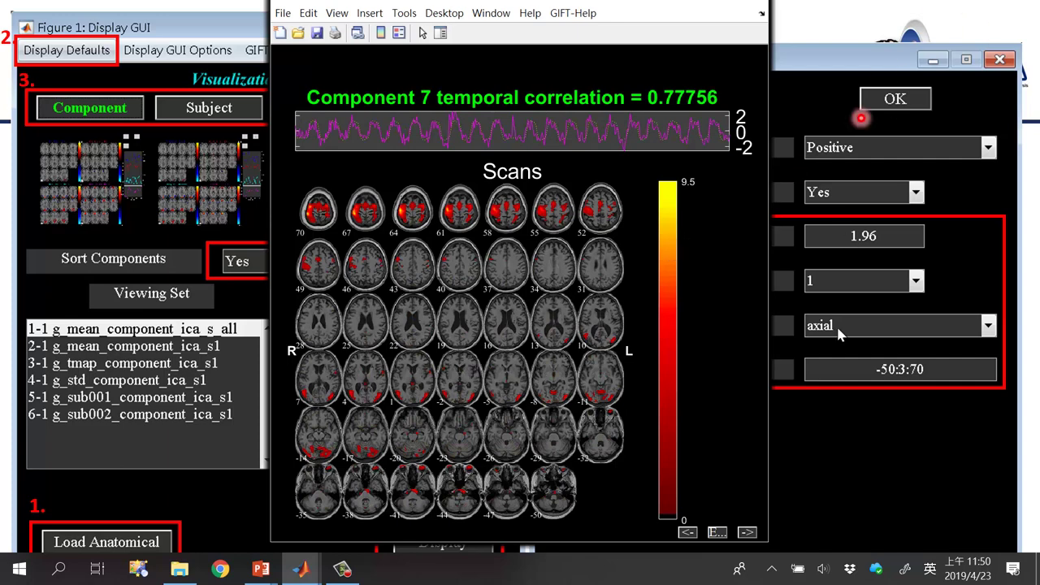
left_click(776, 455)
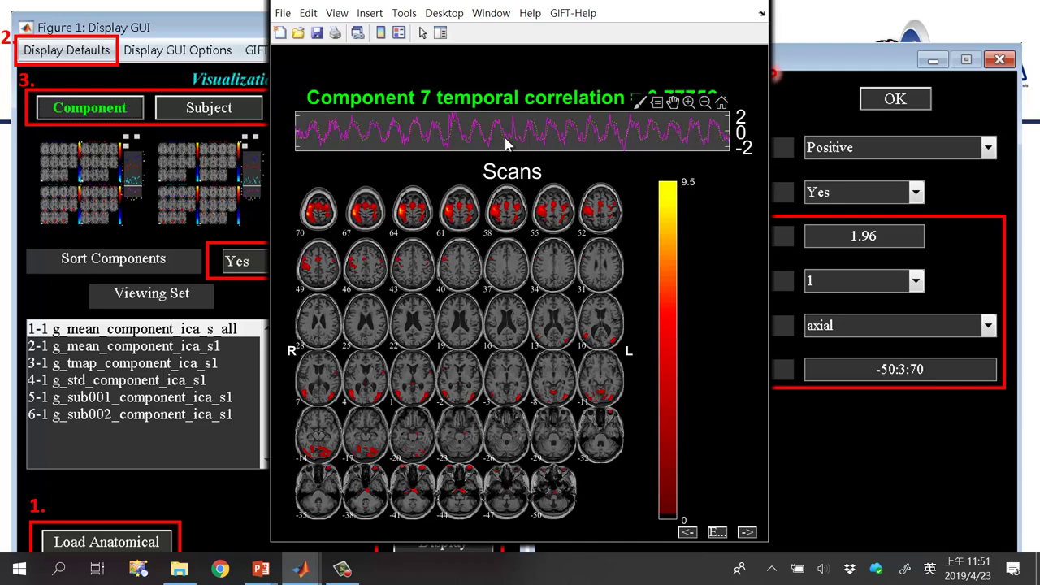
left_click(528, 130)
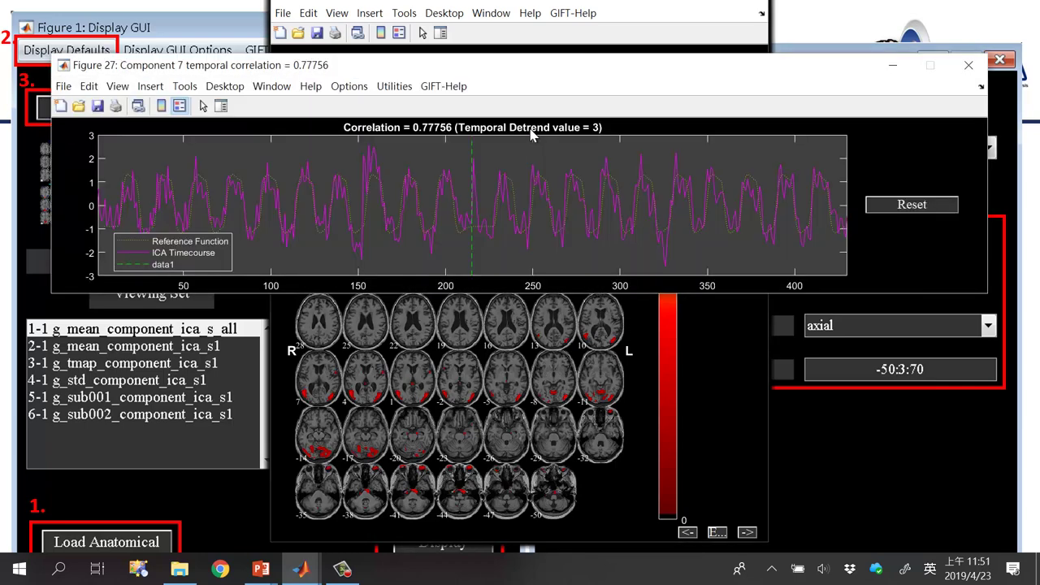
left_click(968, 65)
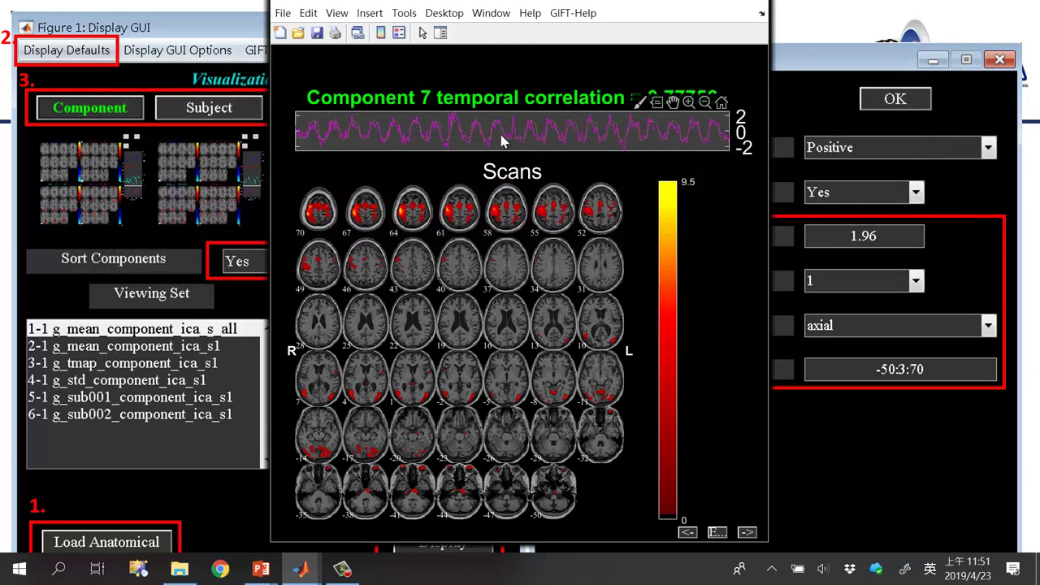
left_click(502, 141)
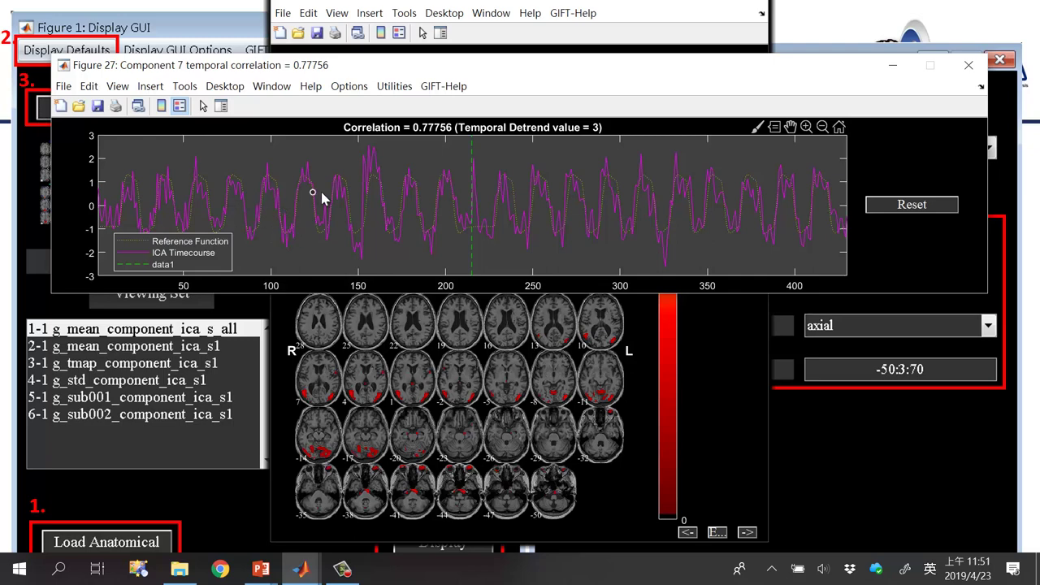
mouse_move(322, 194)
left_click(967, 65)
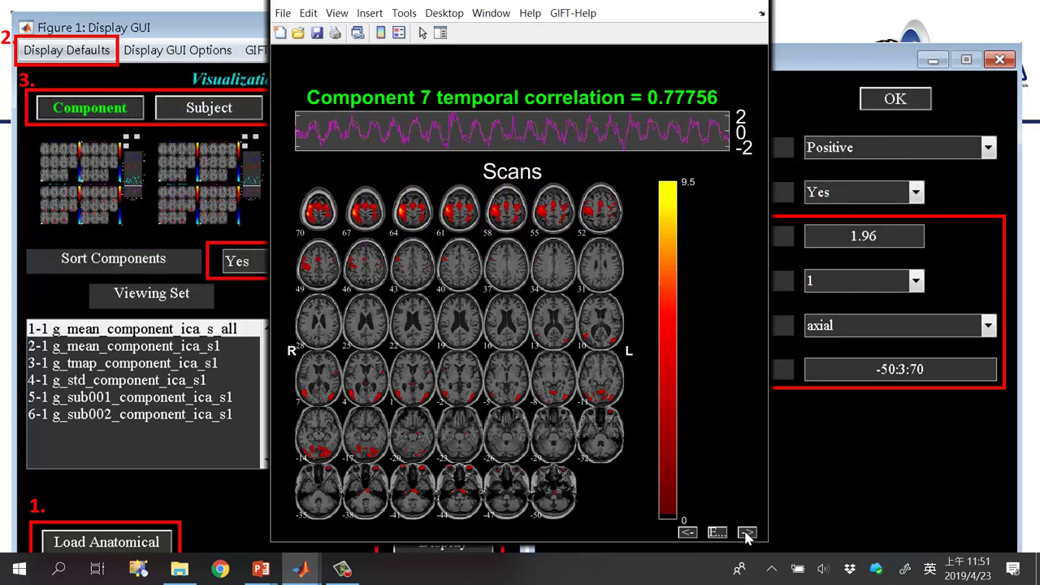
- Page through the sorted components and examine each one's activation map, timecourse and temporal correlation
left_click(745, 533)
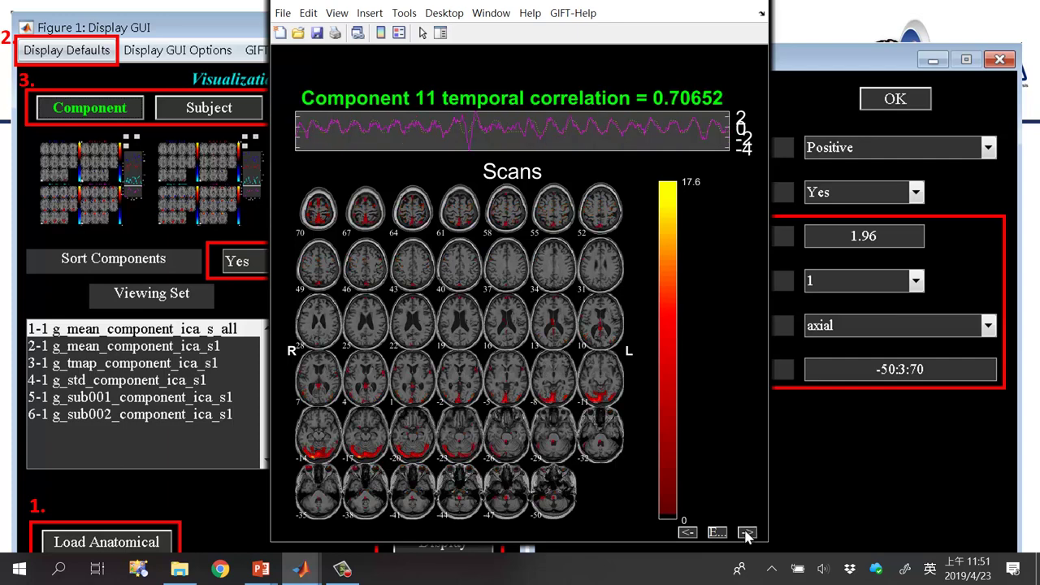
left_click(688, 533)
left_click(746, 533)
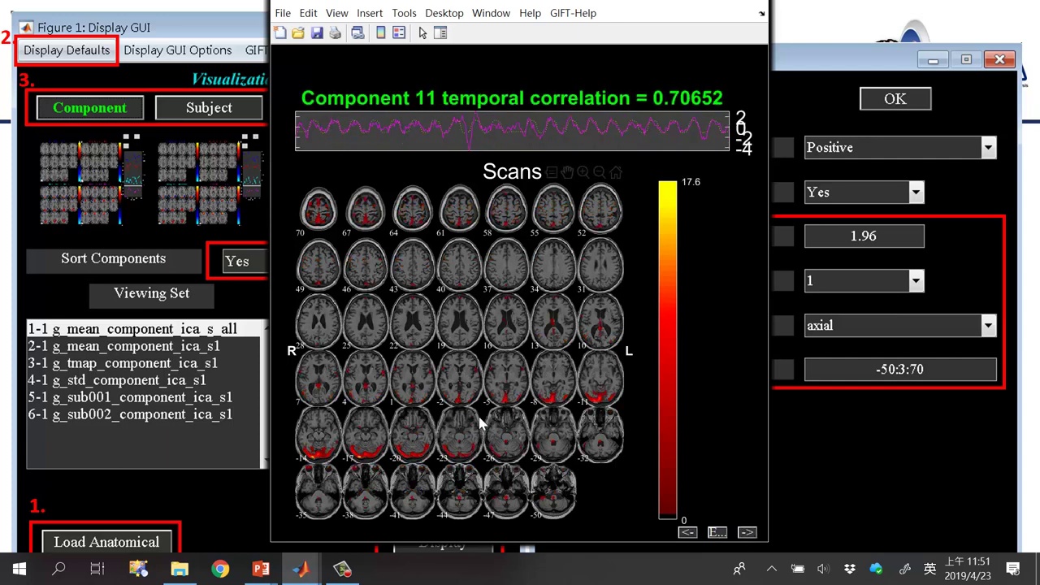
left_click(745, 533)
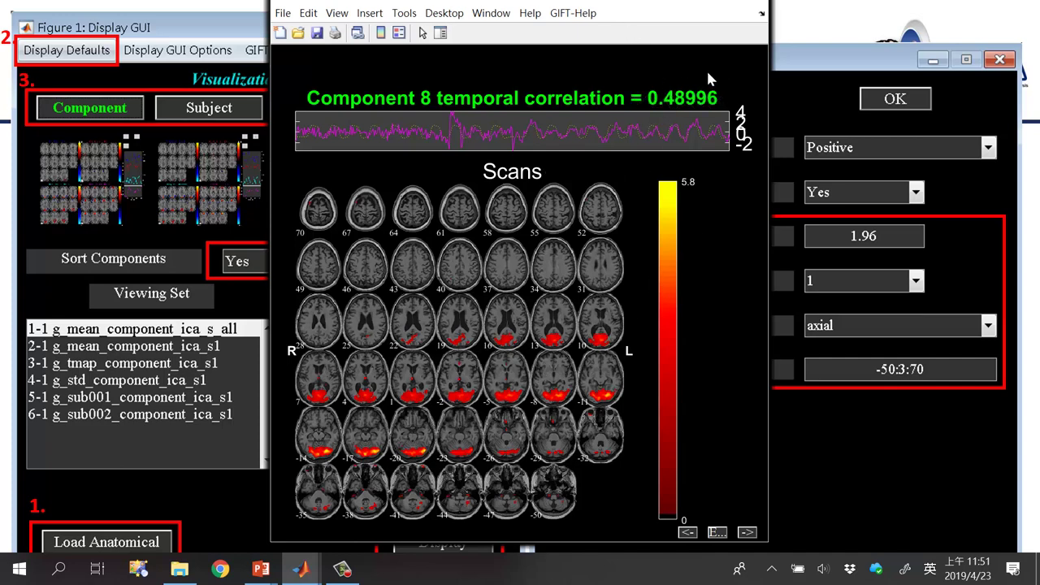
left_click(746, 532)
left_click(745, 533)
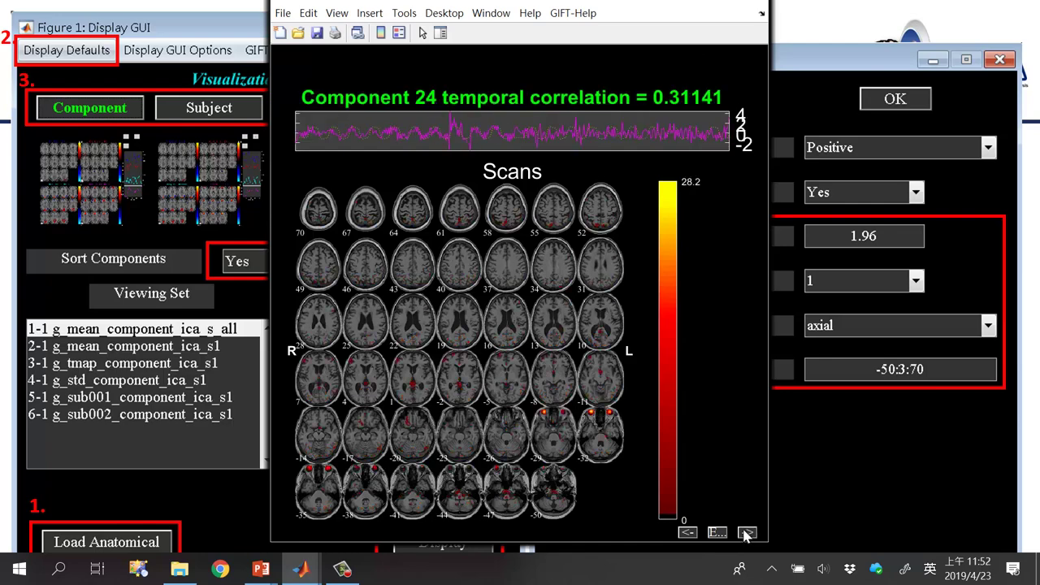
left_click(746, 533)
left_click(746, 533)
left_click(747, 533)
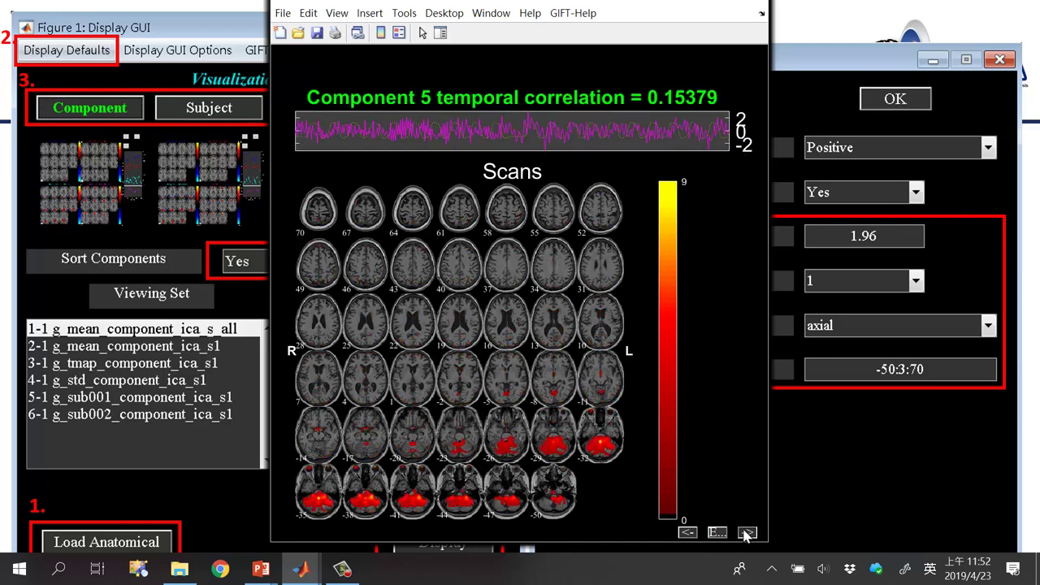
left_click(747, 533)
left_click(746, 533)
left_click(747, 533)
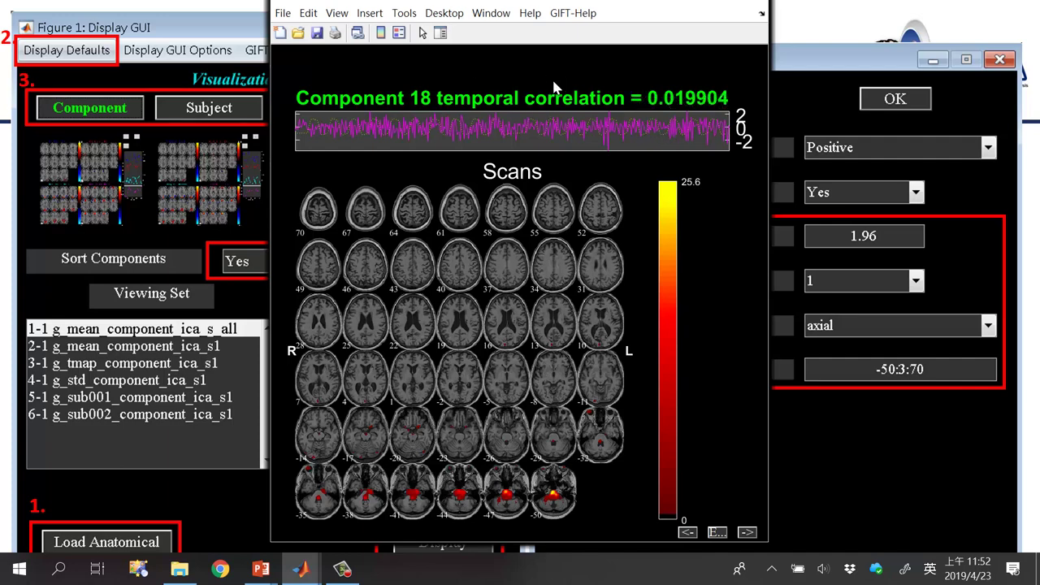
left_click(745, 533)
left_click(746, 532)
left_click(746, 532)
left_click(745, 532)
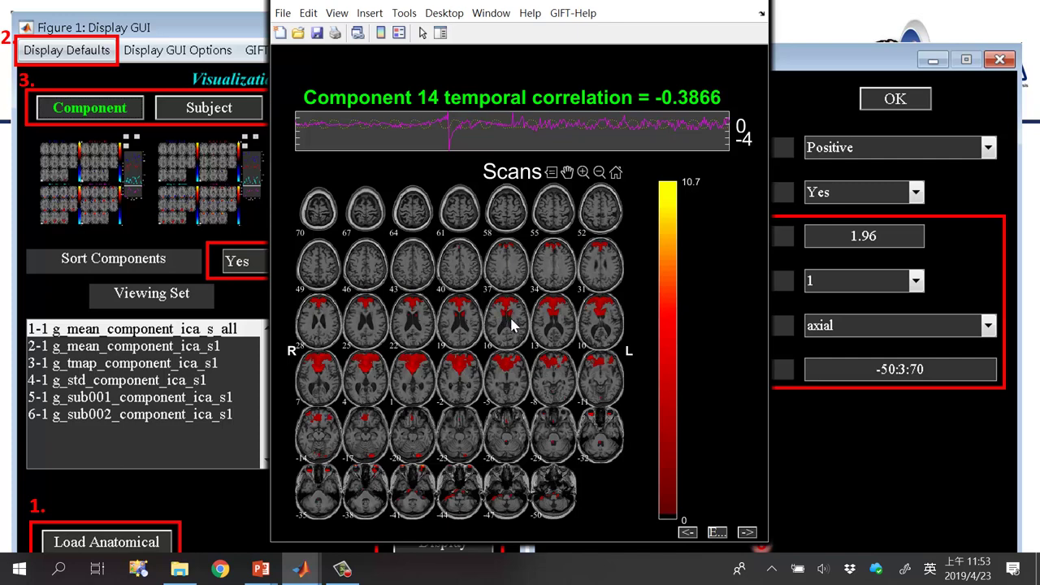
left_click(691, 532)
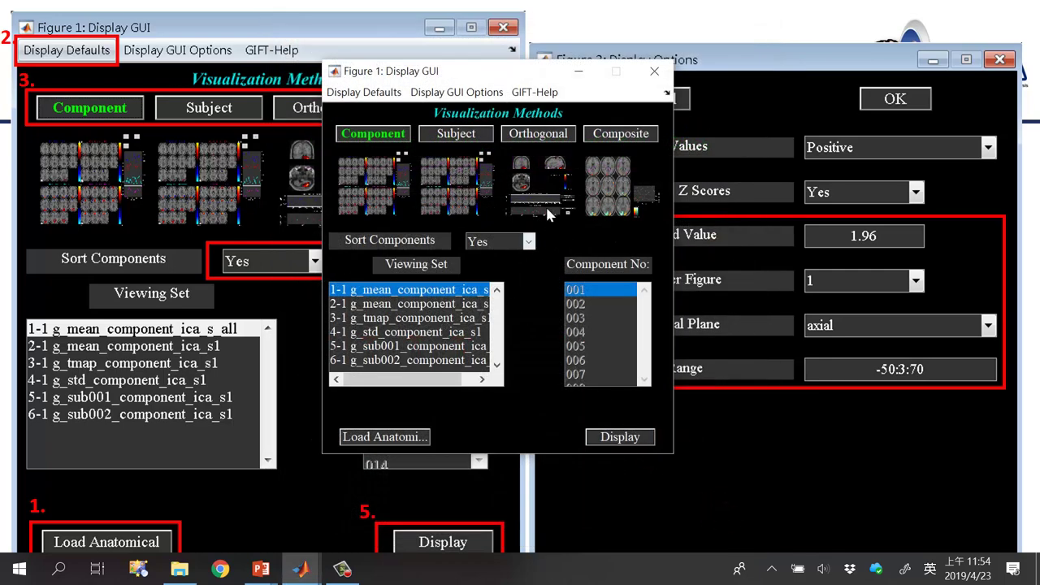
- Display component 007 of the mean component viewing set with the Orthogonal visualization method
left_click(548, 138)
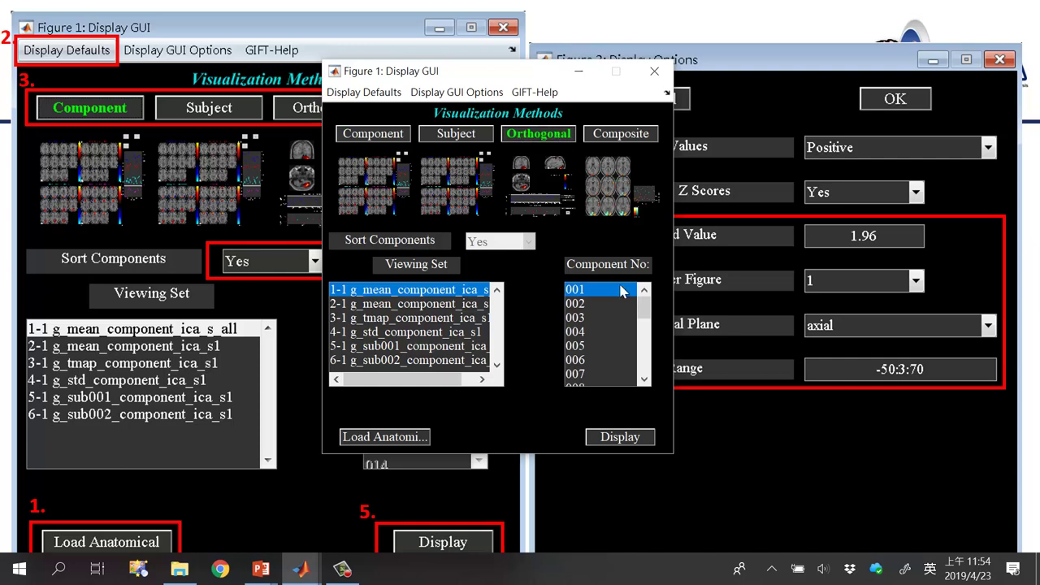
mouse_move(643, 308)
left_mouse_down()
mouse_move(648, 328)
mouse_move(644, 304)
left_mouse_up()
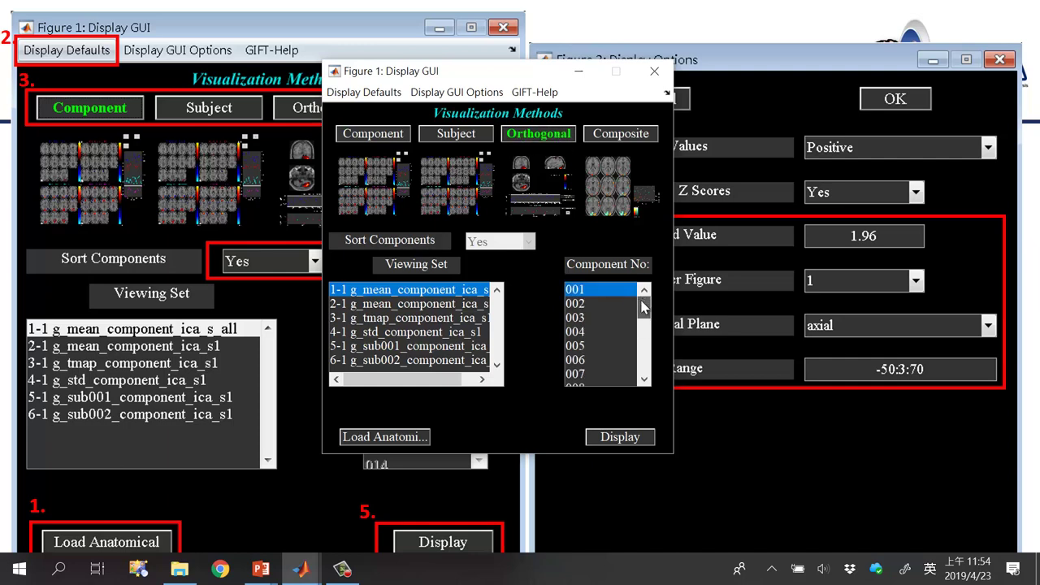
left_click(579, 376)
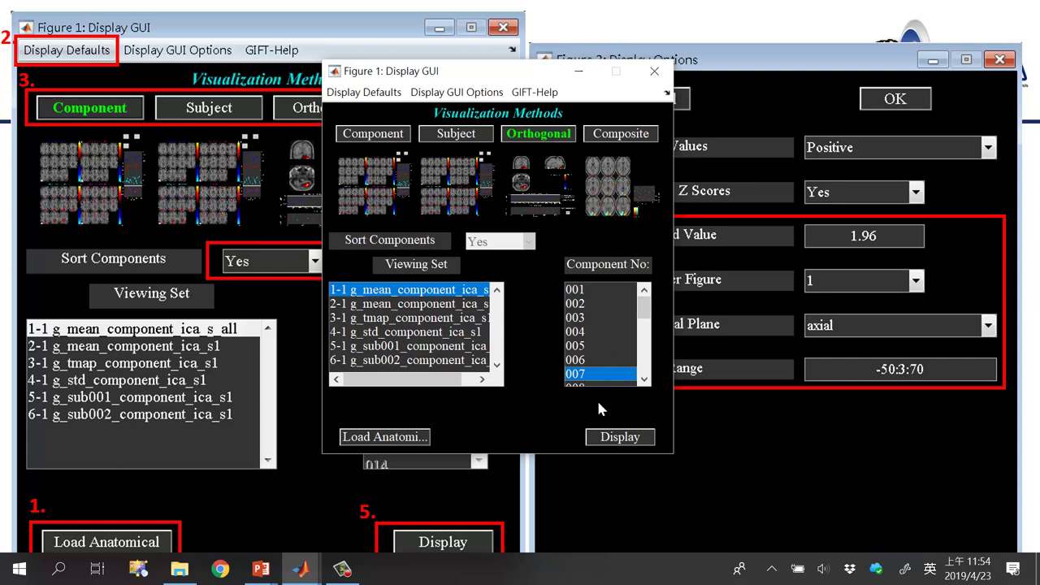
left_click(610, 436)
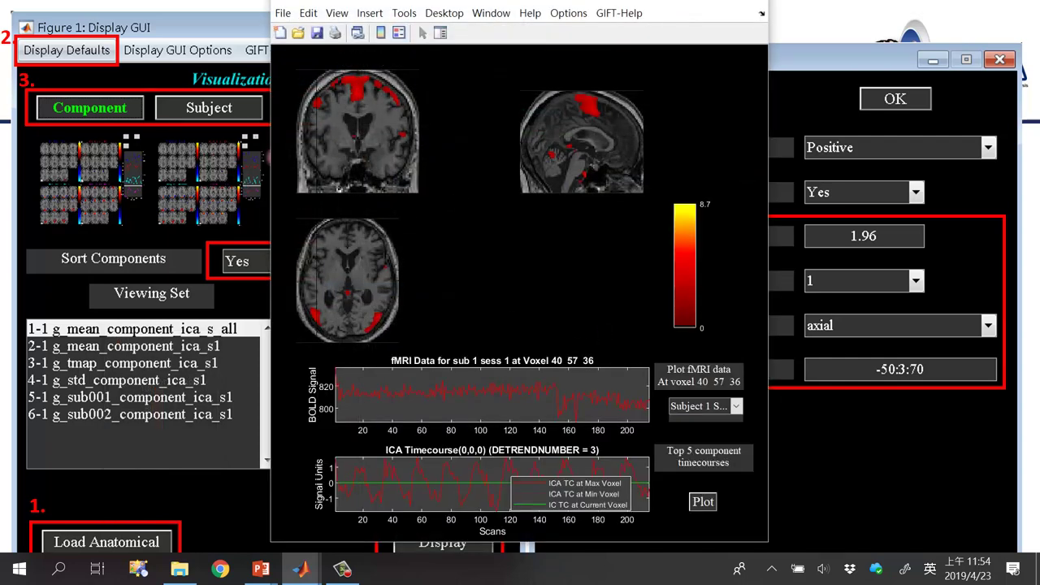
- Examine the ICA timecourse at the medial and lateral activation clusters in the orthogonal slices, and close the figure
left_click(361, 96)
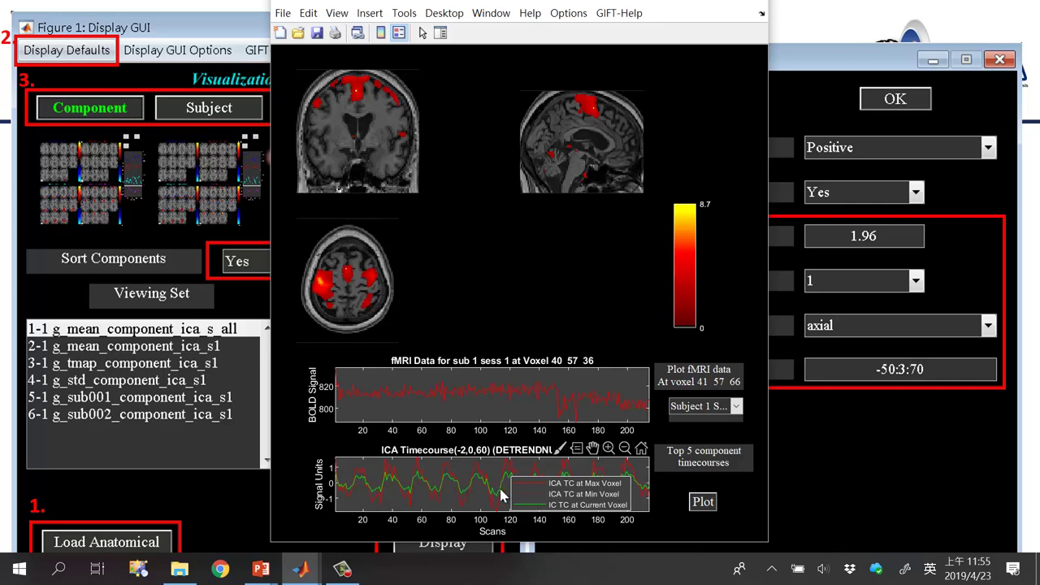
left_click_drag(534, 499, 640, 532)
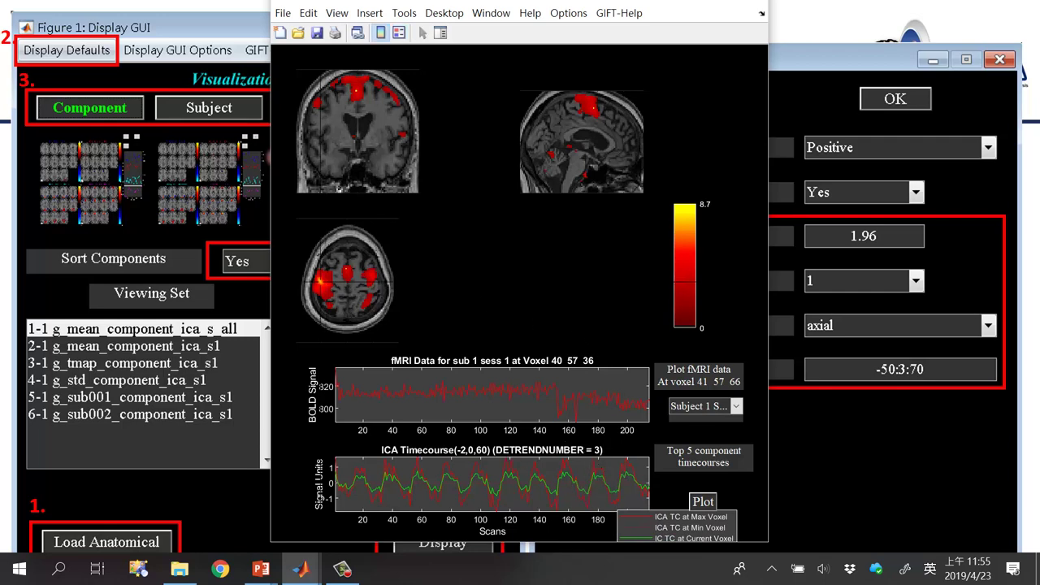
left_click(323, 290)
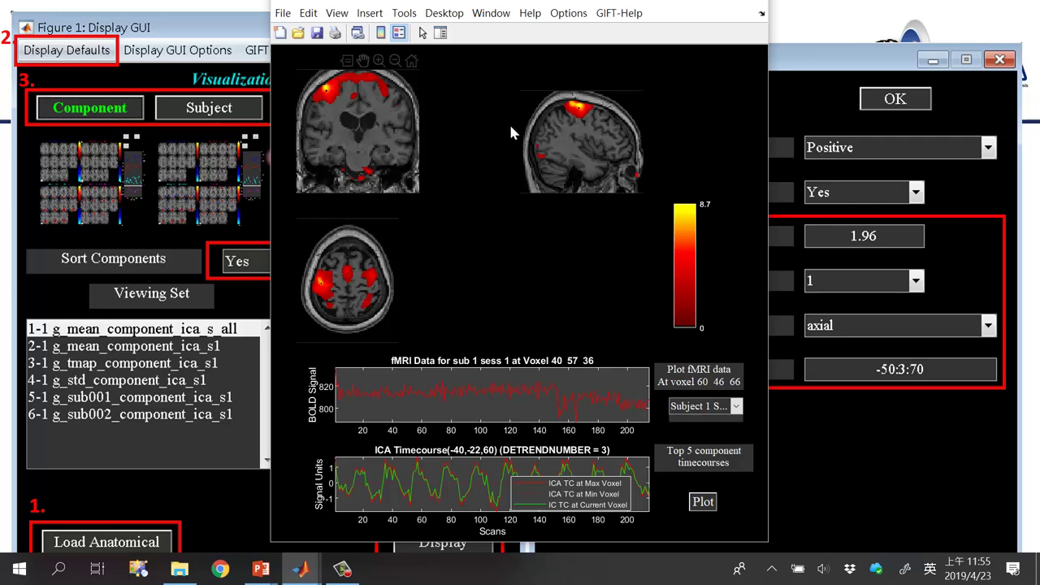
left_click(793, 360)
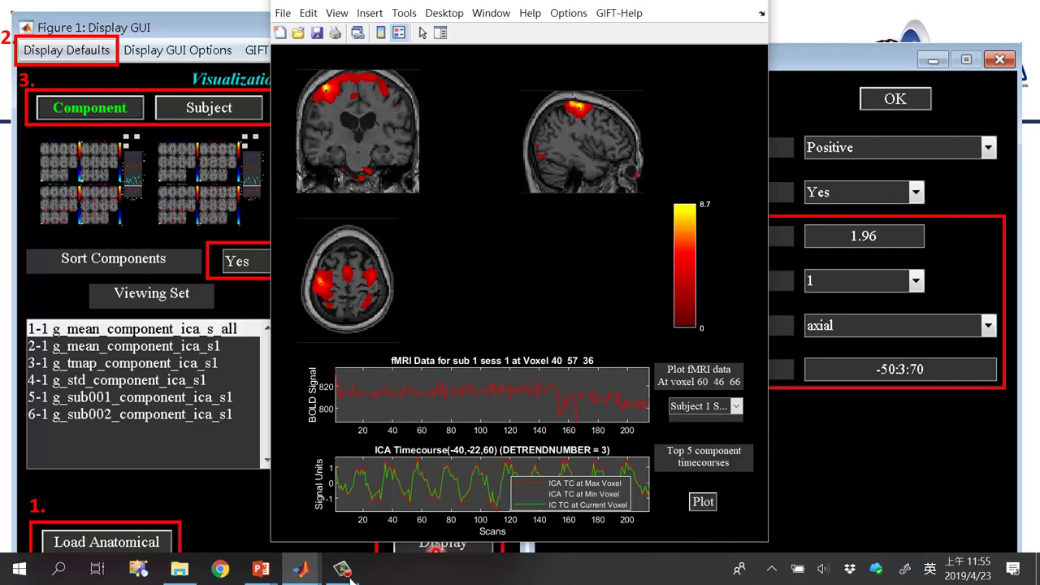
mouse_move(301, 568)
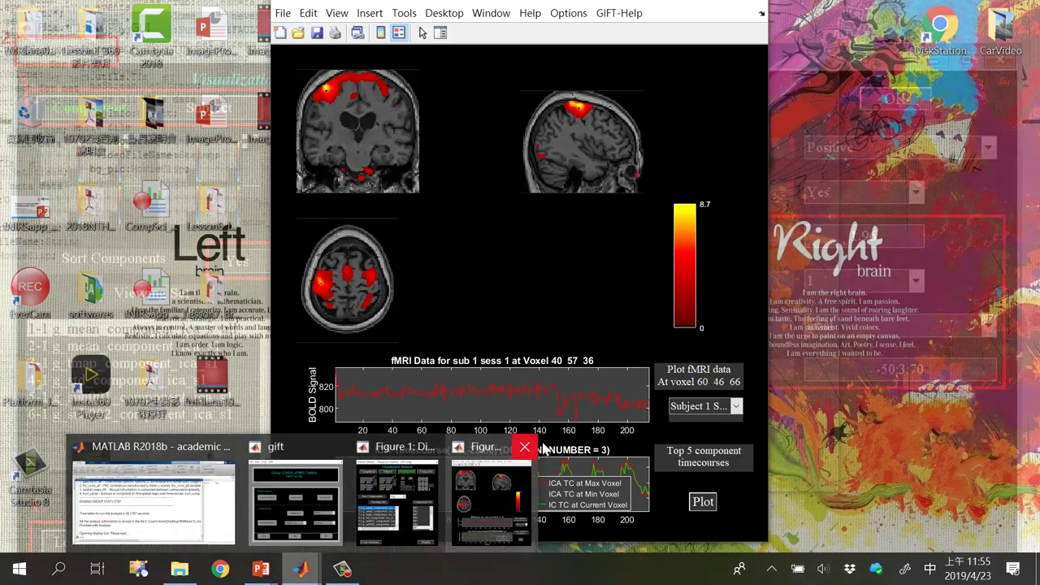
left_click(525, 446)
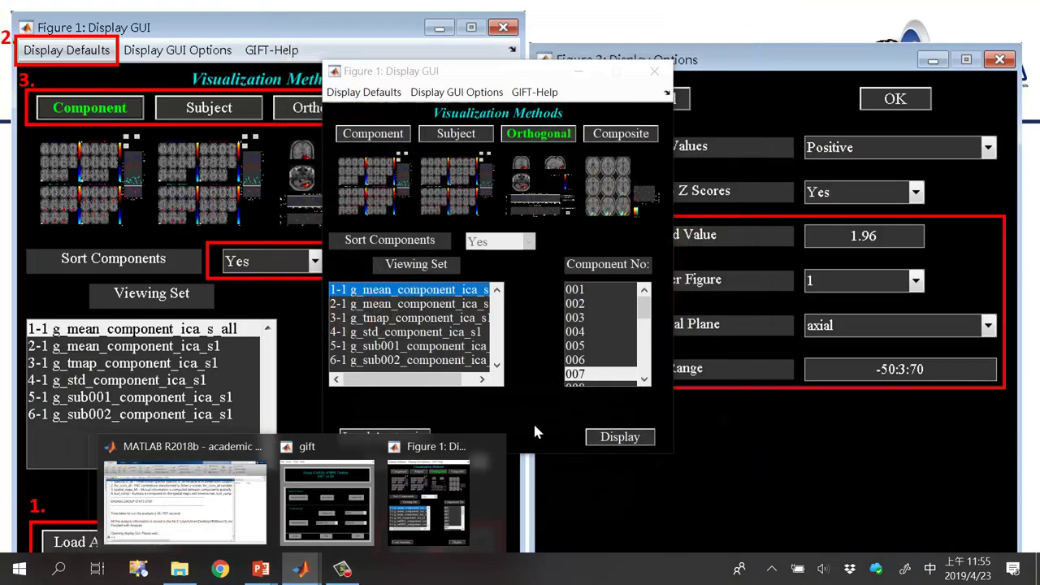
- Display components 007 and 020 together with the Composite visualization method, and close the resulting figure
left_click(623, 135)
left_click(678, 242)
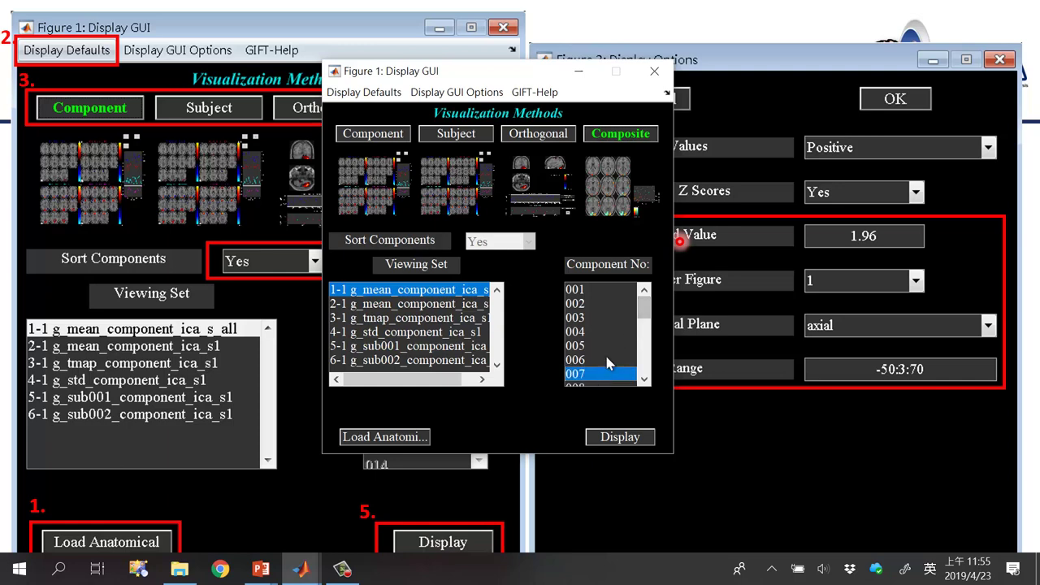
left_click_drag(643, 308, 646, 369)
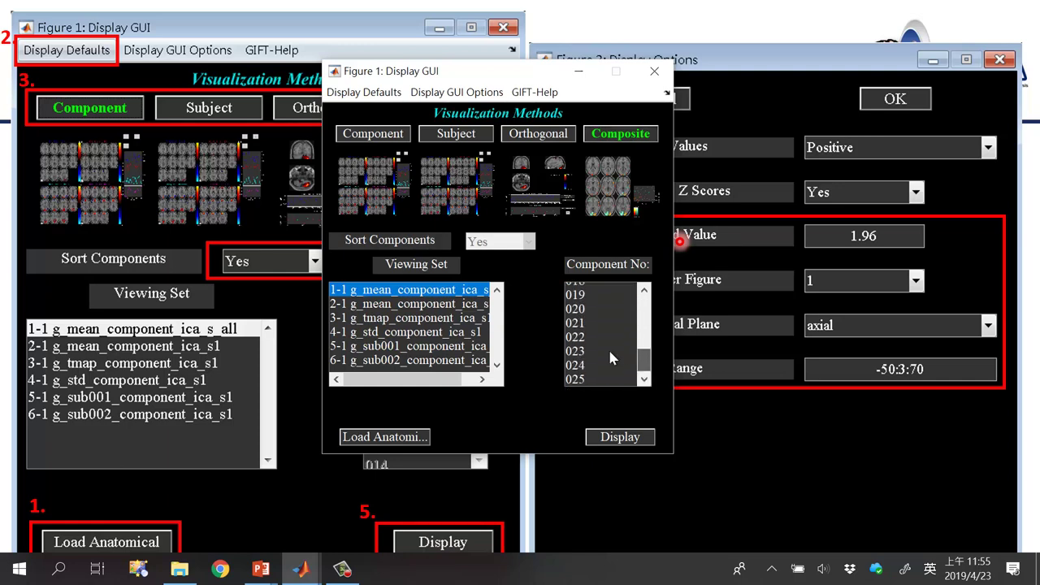
left_click(601, 308)
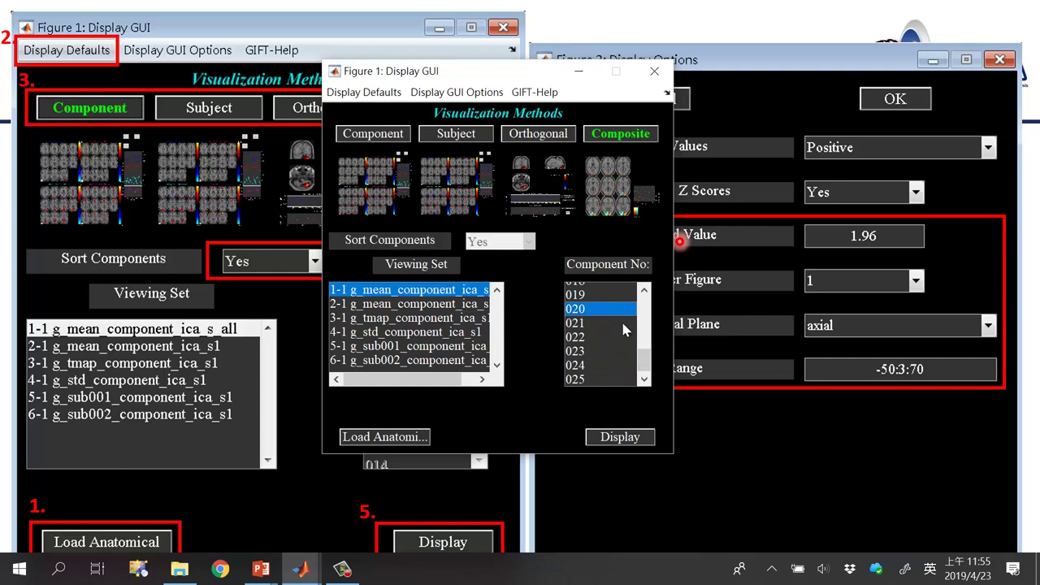
left_click(620, 436)
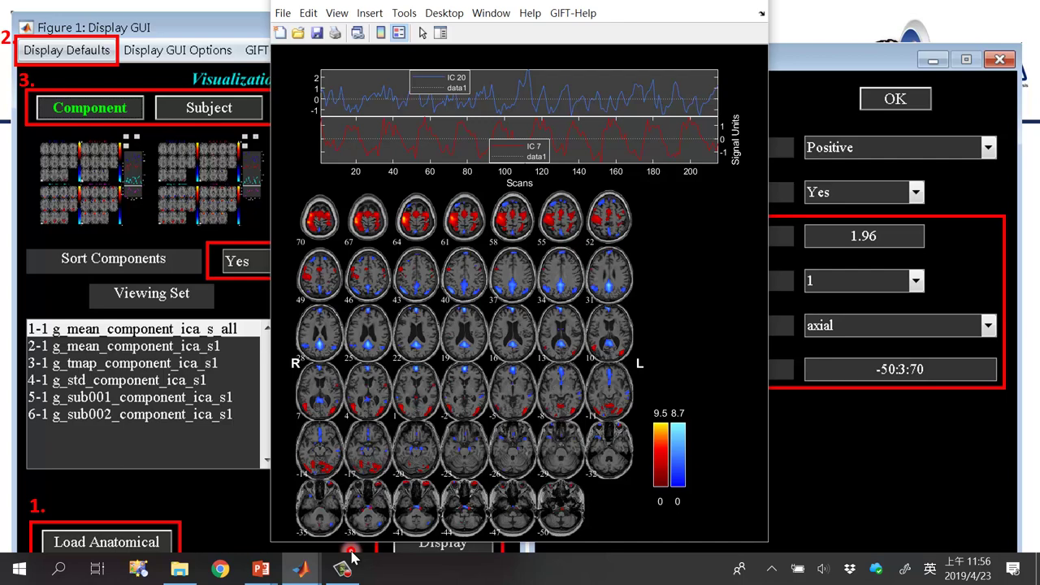
mouse_move(302, 569)
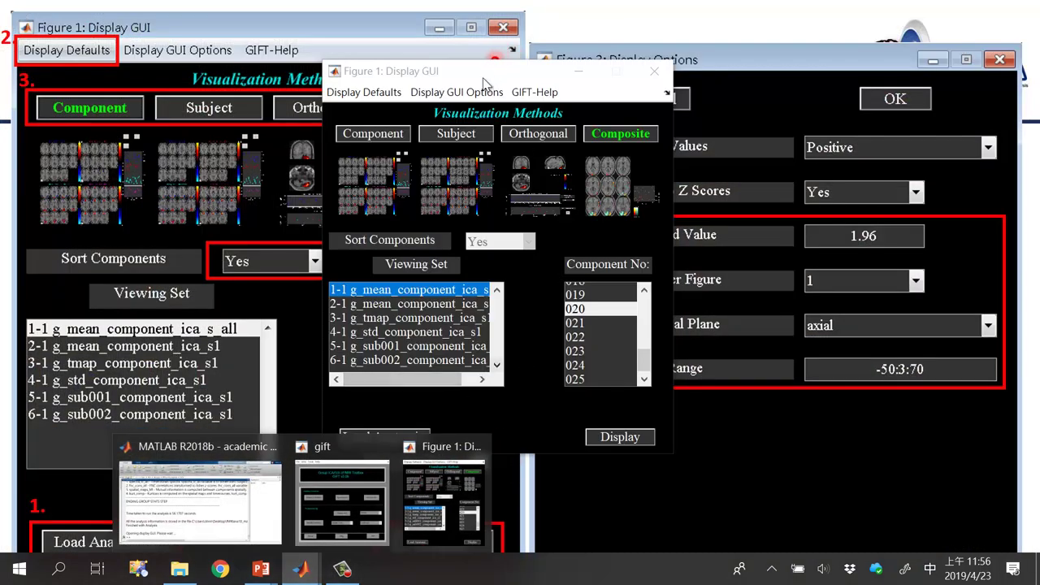
left_click_drag(485, 82, 540, 76)
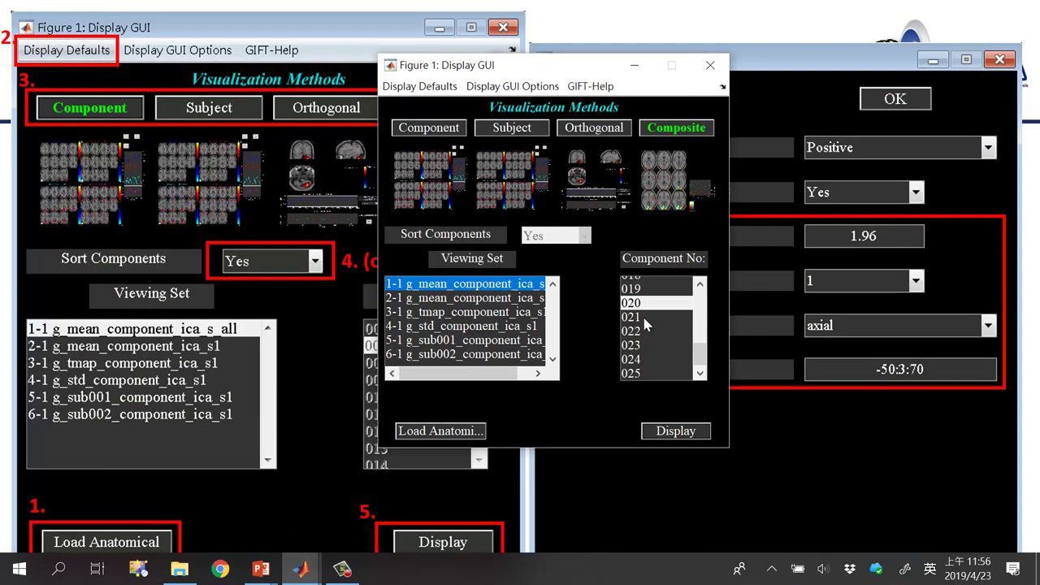
- Display components 007 and 020 of the 5-1 g_sub001_component_ica_s1 viewing set with the Composite visualization method
mouse_move(698, 356)
left_mouse_down()
mouse_move(699, 337)
mouse_move(694, 357)
left_mouse_up()
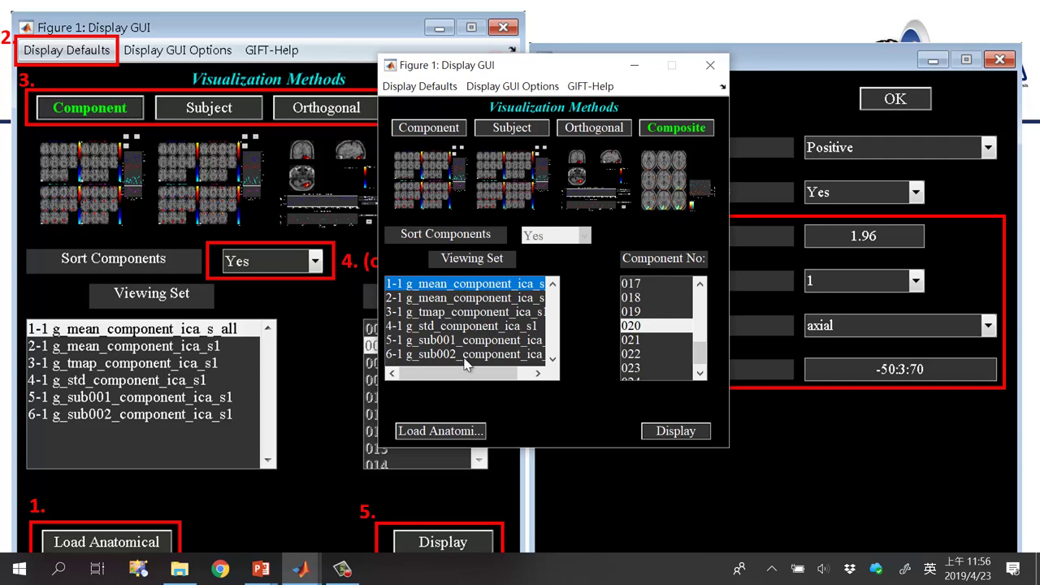
mouse_move(469, 372)
left_mouse_down()
mouse_move(471, 382)
mouse_move(479, 375)
mouse_move(457, 374)
left_mouse_up()
left_click(463, 340)
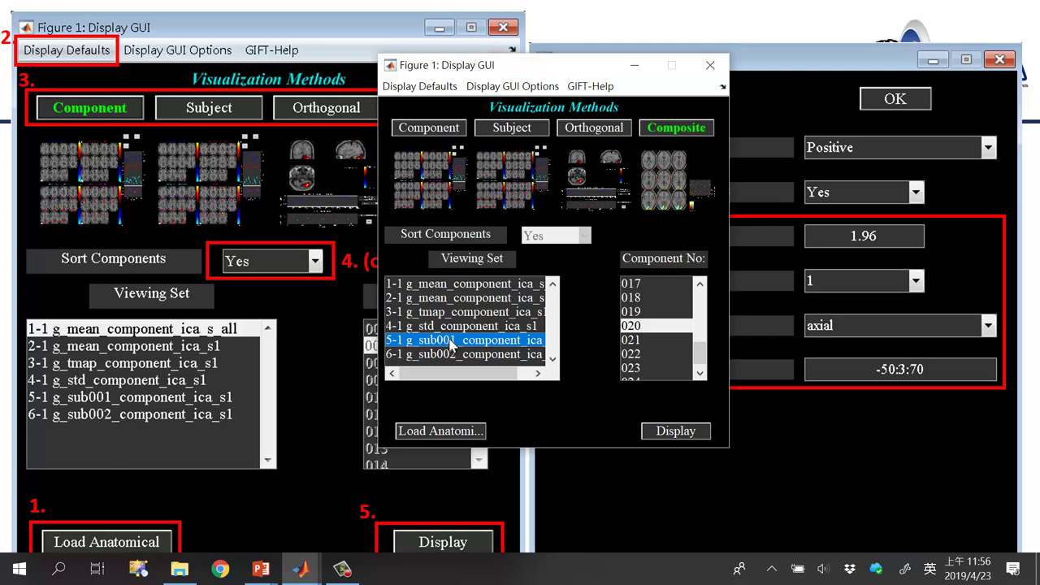
left_click(444, 355)
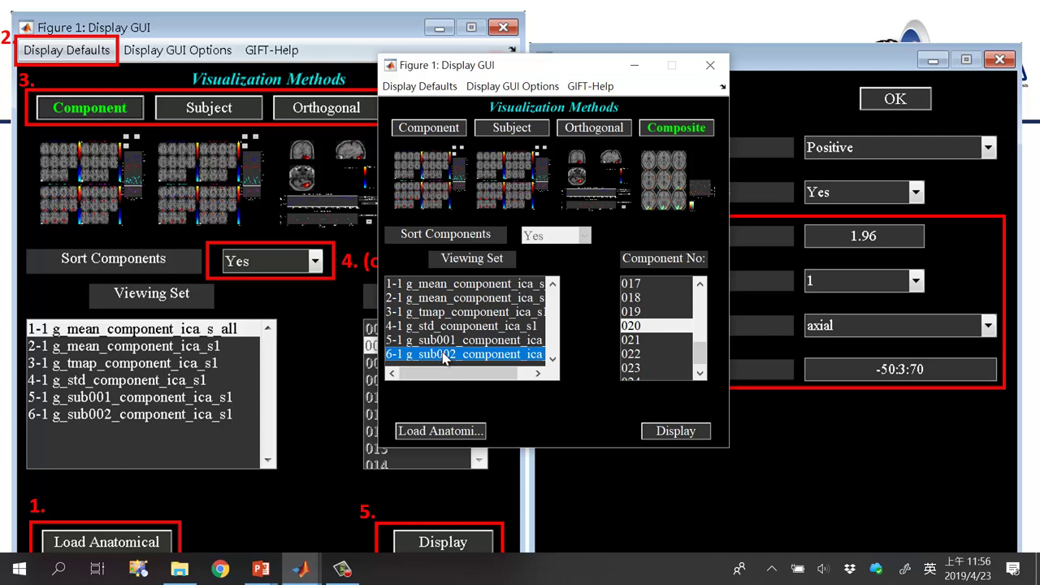
left_click(449, 342)
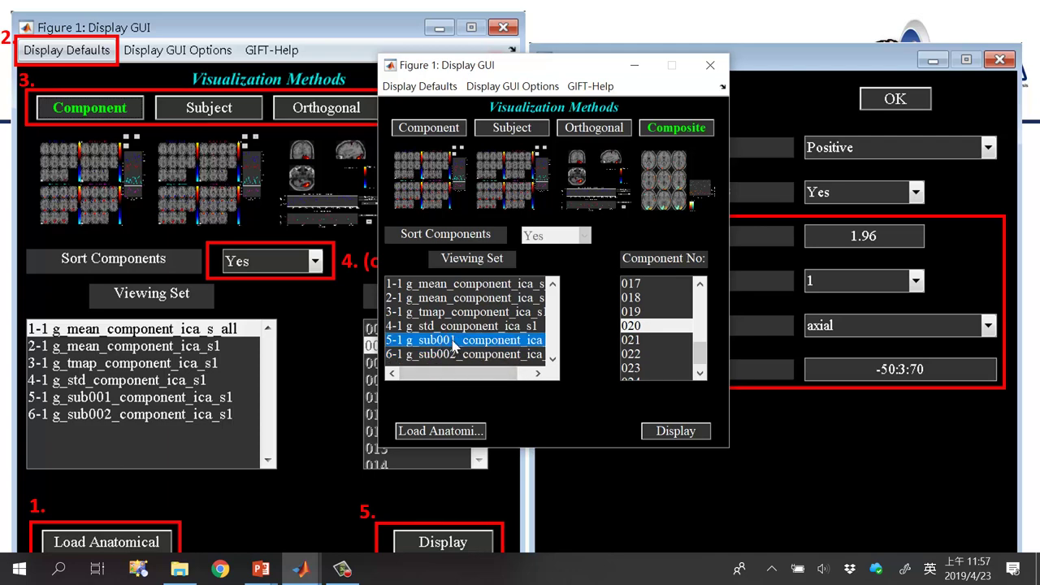
left_click(662, 430)
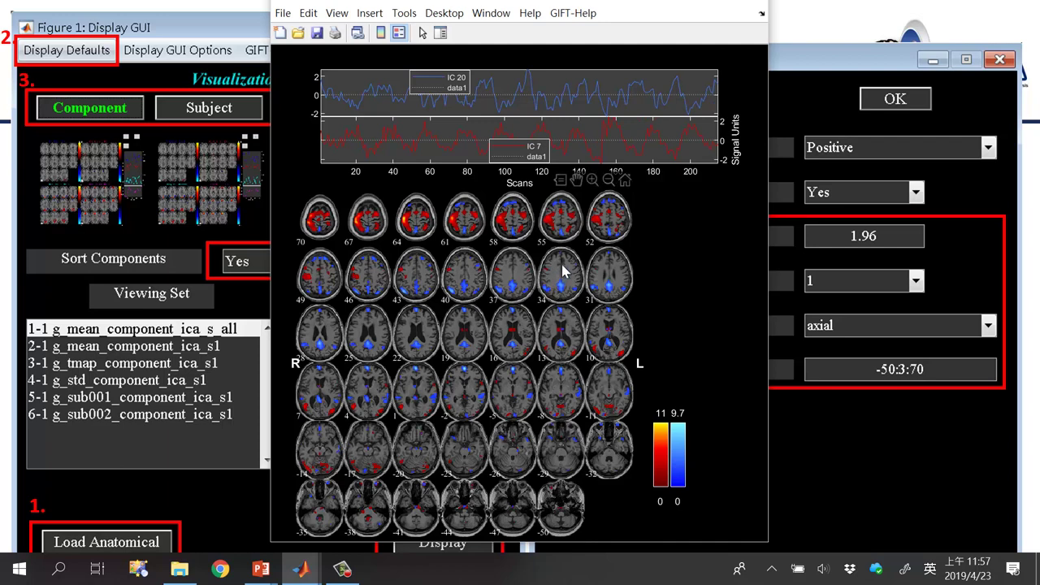
- Examine the IC 20 and IC 7 timecourses in the composite figure, and close the figure and the Display GUI
mouse_move(564, 96)
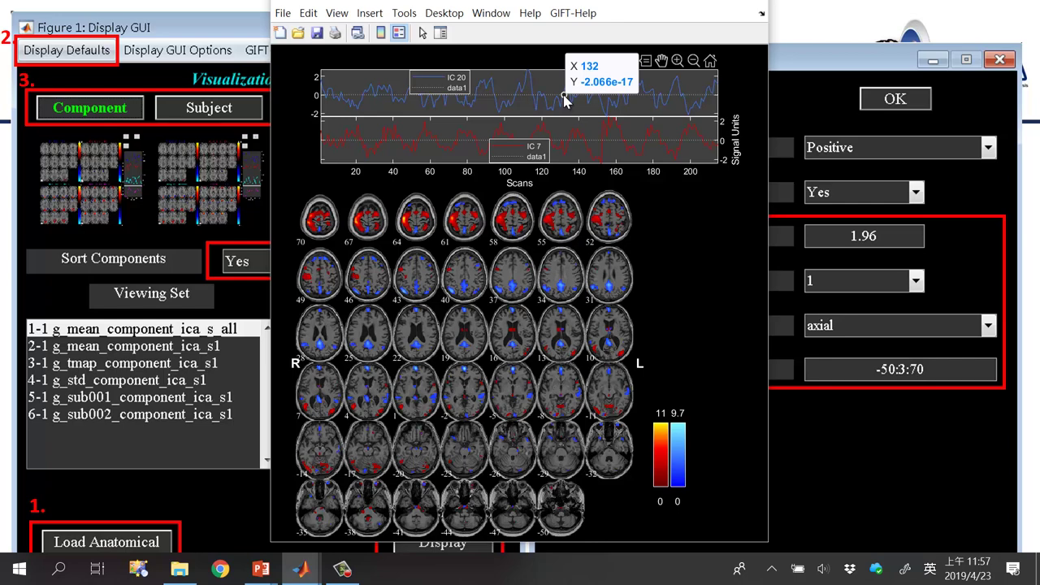
mouse_move(315, 565)
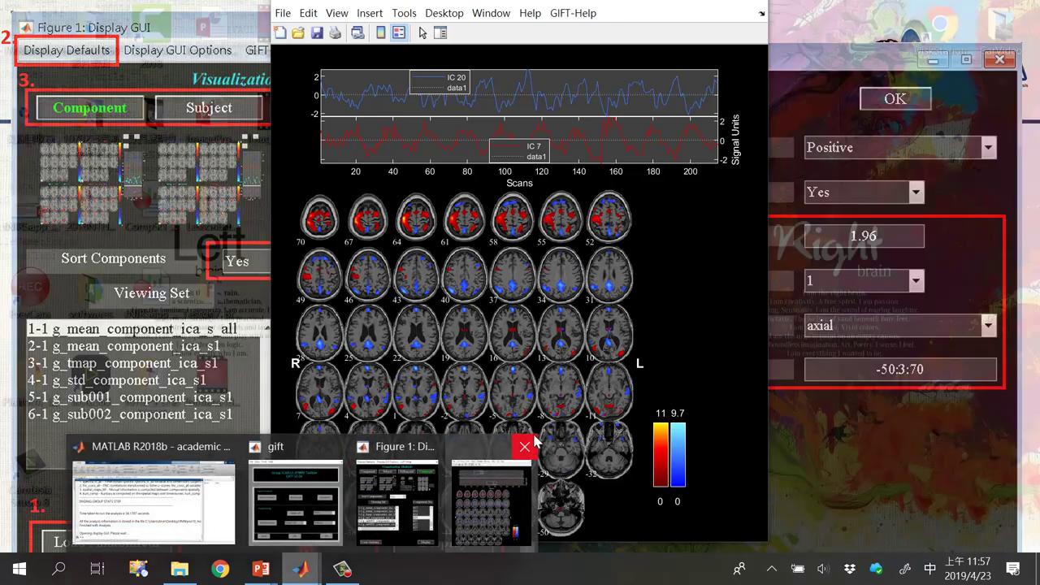
left_click(528, 443)
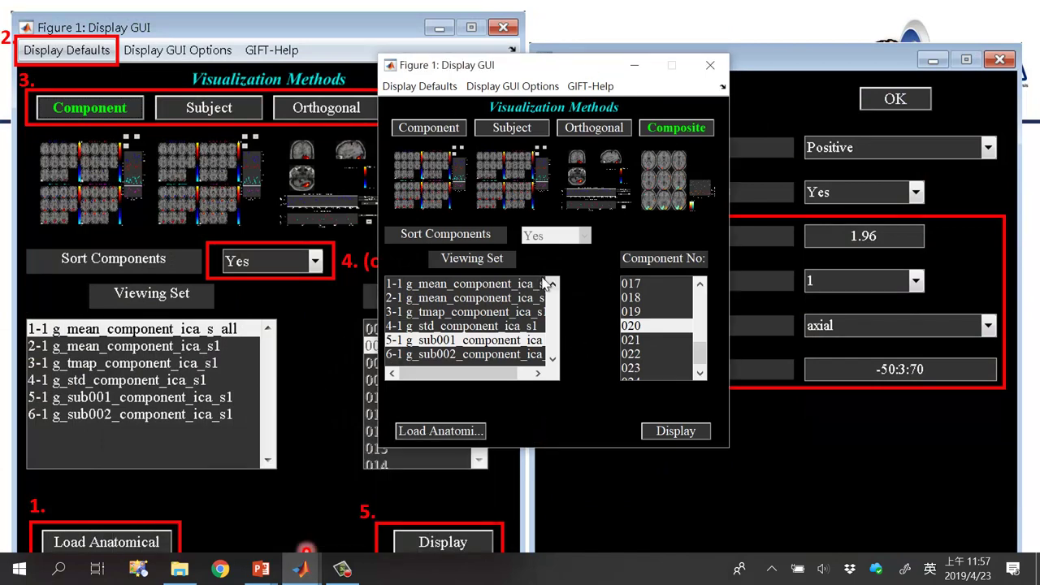
left_click(709, 65)
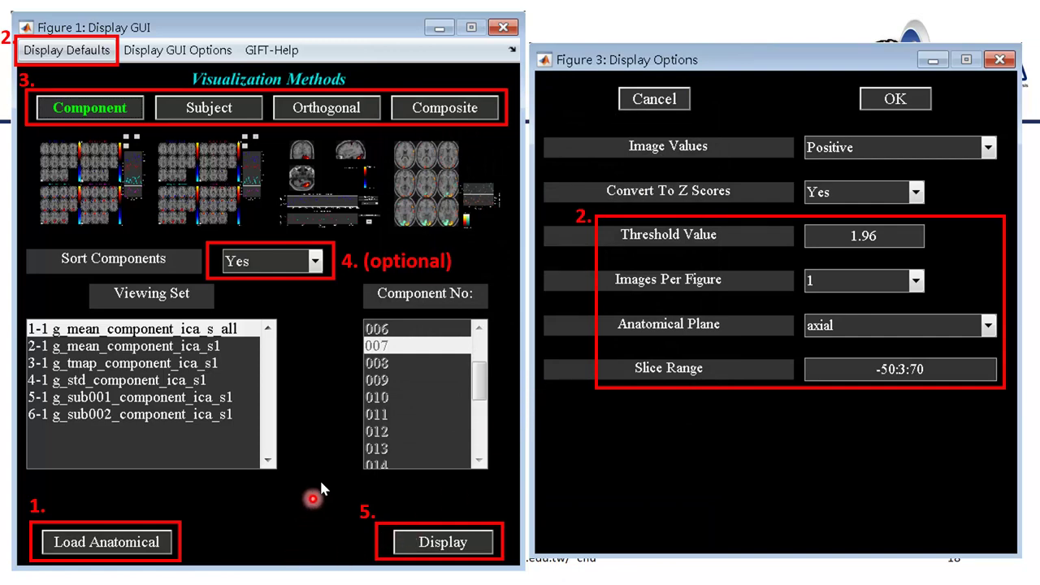
- Bring up the main GIFT toolbox window and start the Network Summary display tool
key("super")
mouse_move(301, 569)
left_click(398, 538)
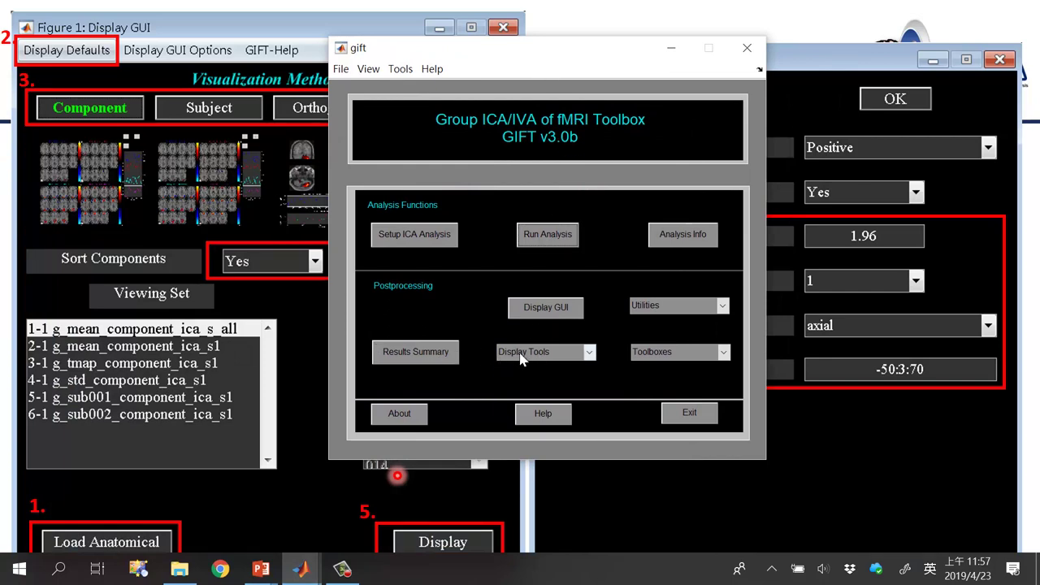
left_click(524, 363)
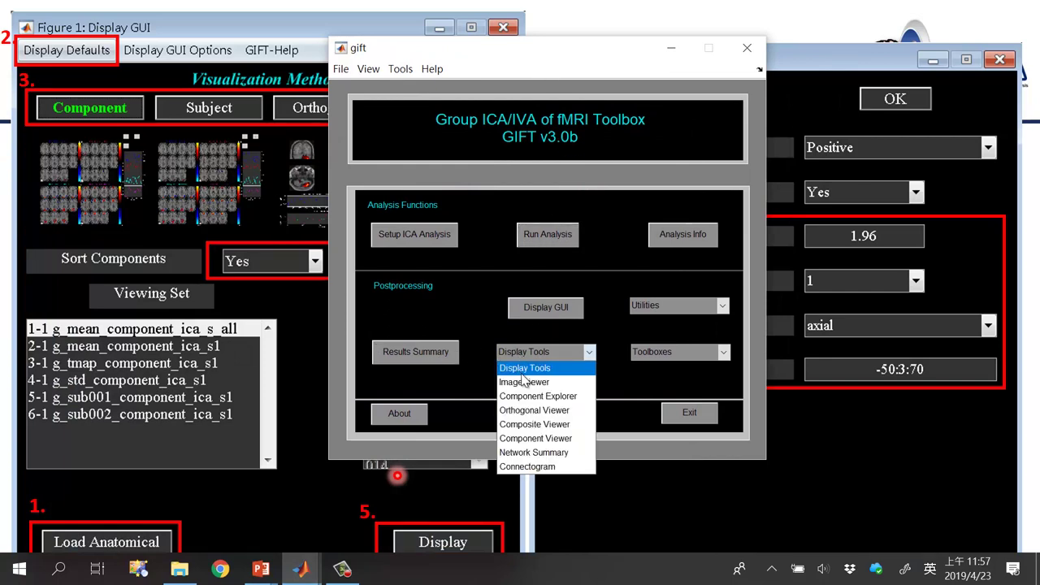
left_click(558, 341)
left_click(540, 355)
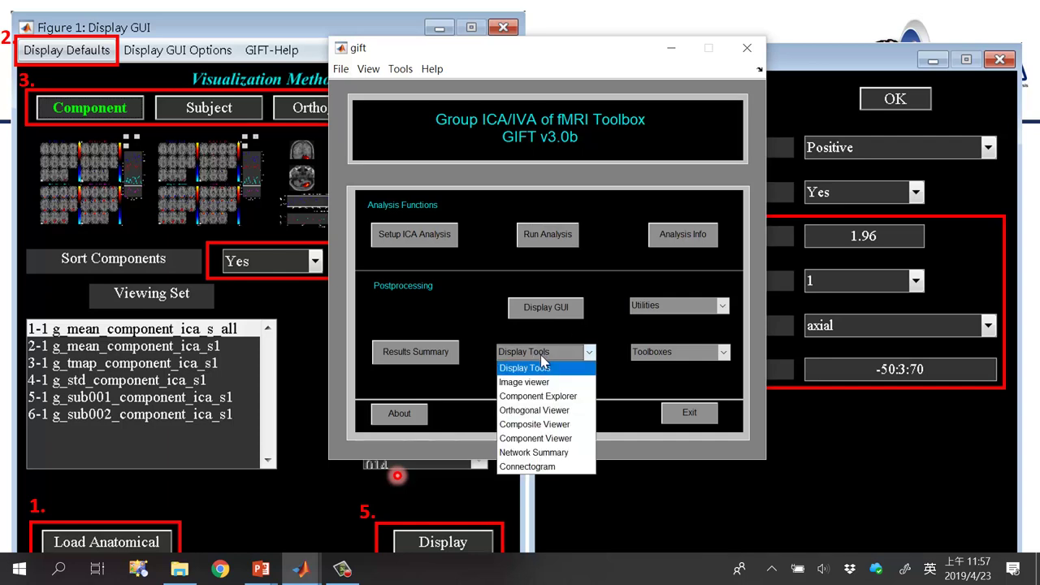
left_click(543, 453)
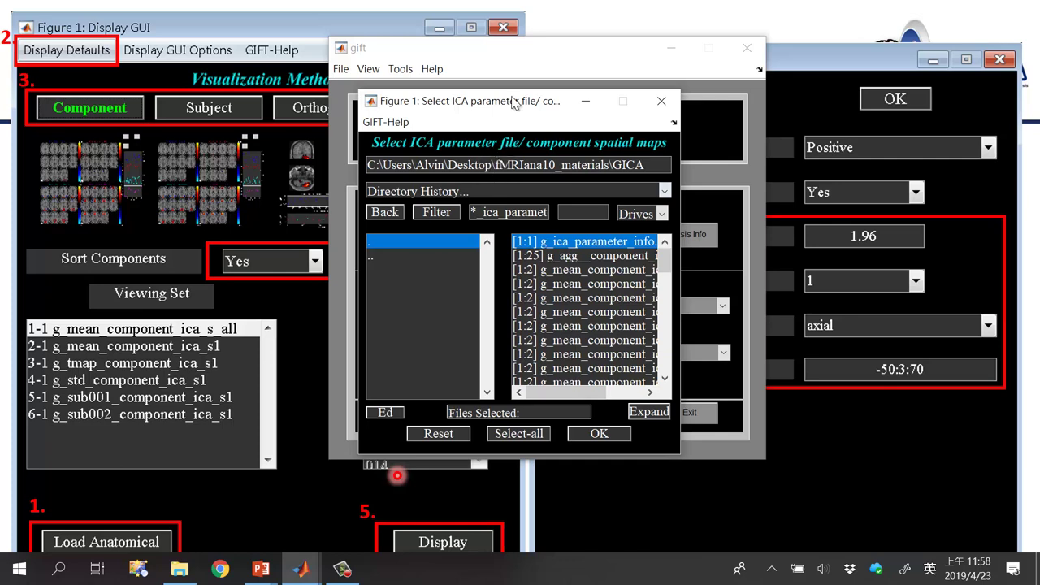
- Select g_ica_parameter_info.mat from the GICA folder as the ICA parameter file for the network summary
left_click_drag(511, 106, 485, 133)
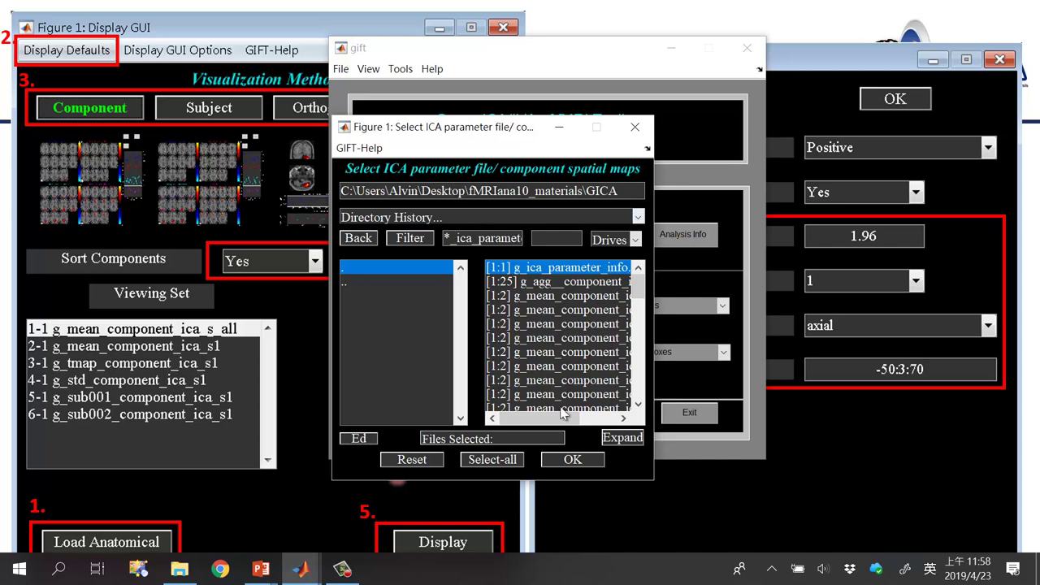
mouse_move(532, 421)
left_mouse_down()
mouse_move(581, 422)
mouse_move(543, 421)
left_mouse_up()
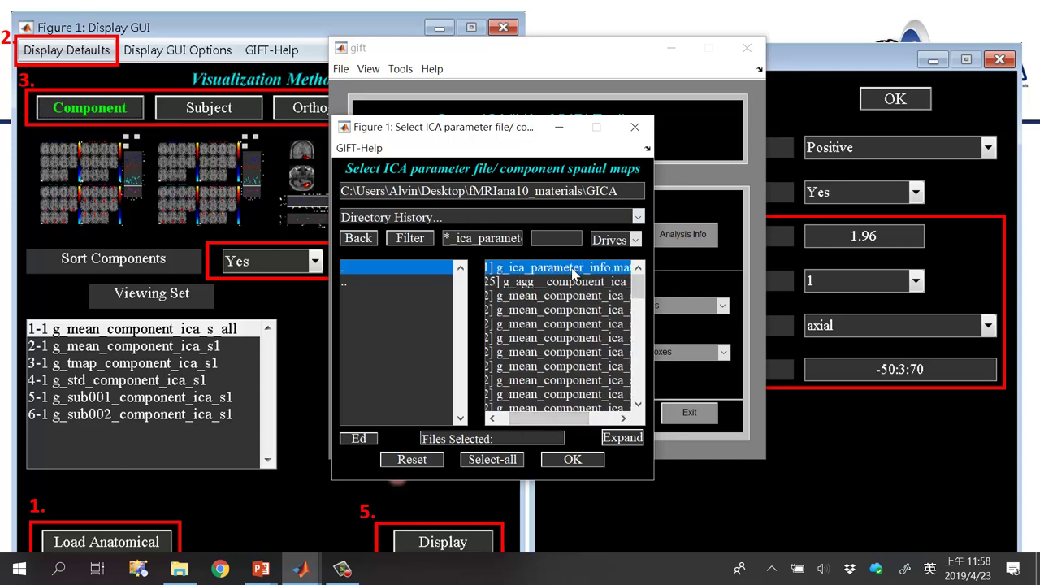
left_click(600, 271)
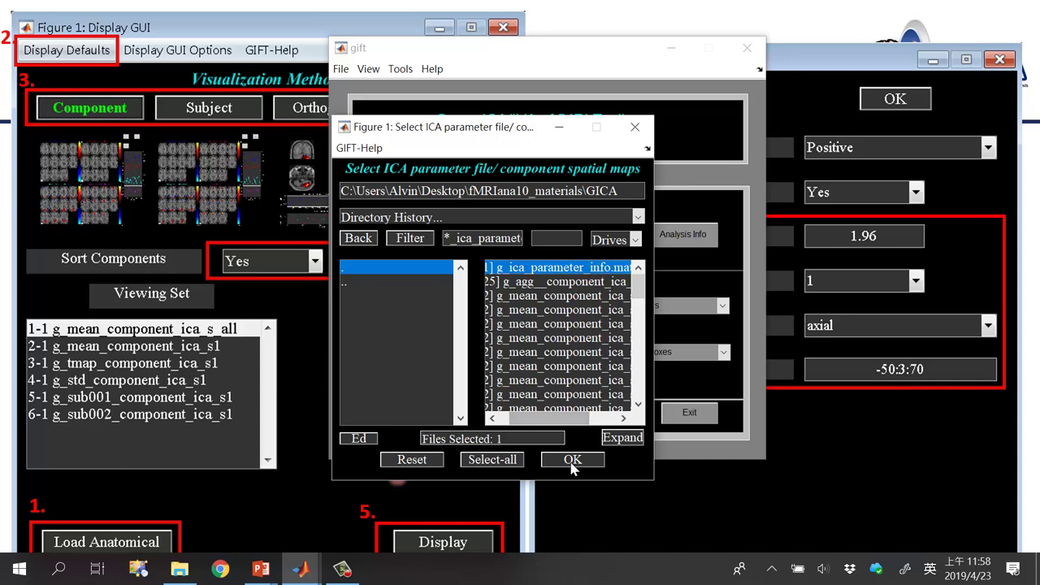
left_click(573, 460)
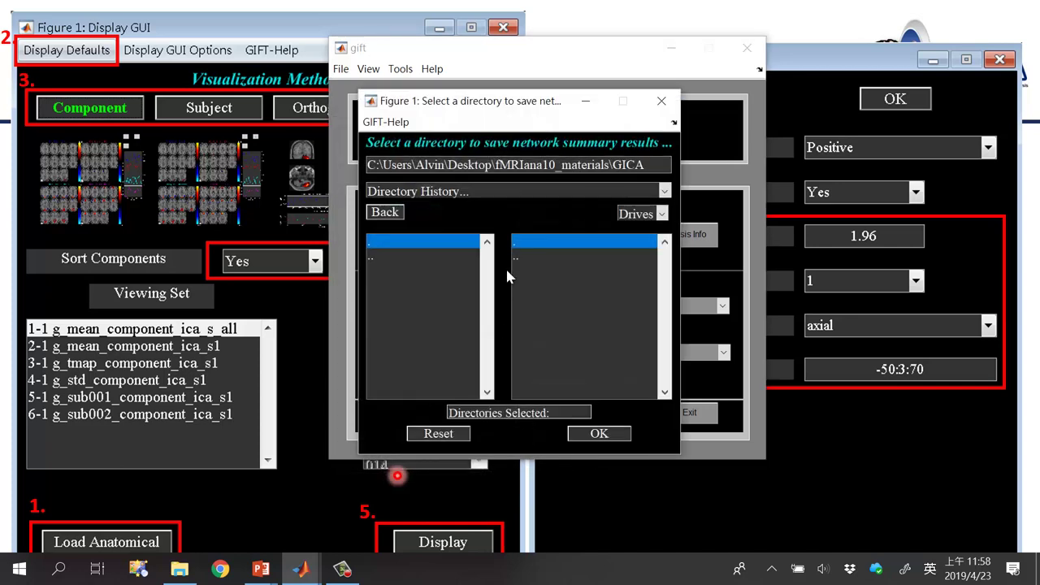
- Switch to File Explorer and look through the existing NetworkSummary results folder, returning to fMRIana10_materials
left_click(180, 569)
right_click(429, 348)
left_click(433, 320)
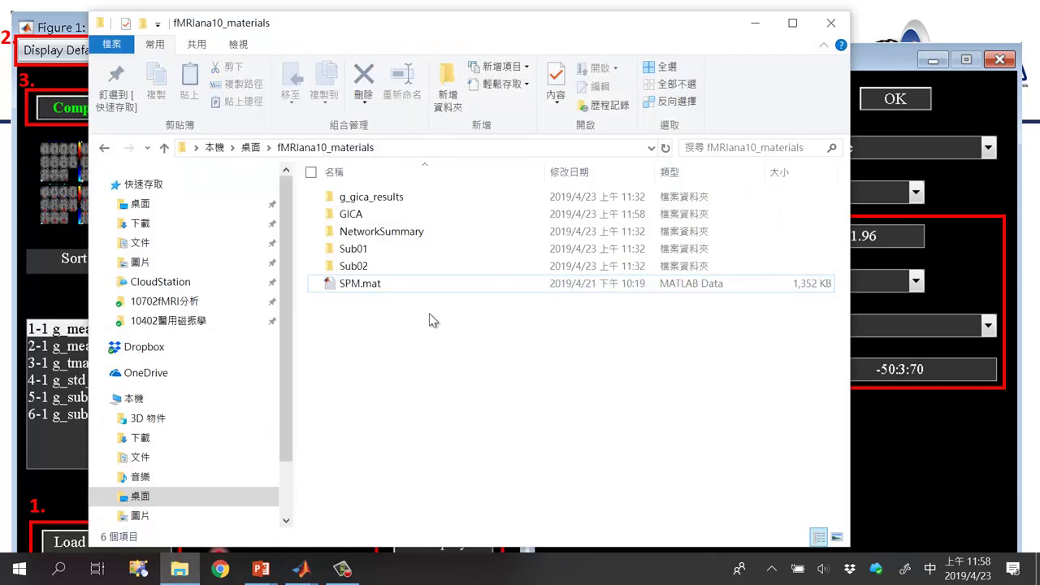
double_click(376, 235)
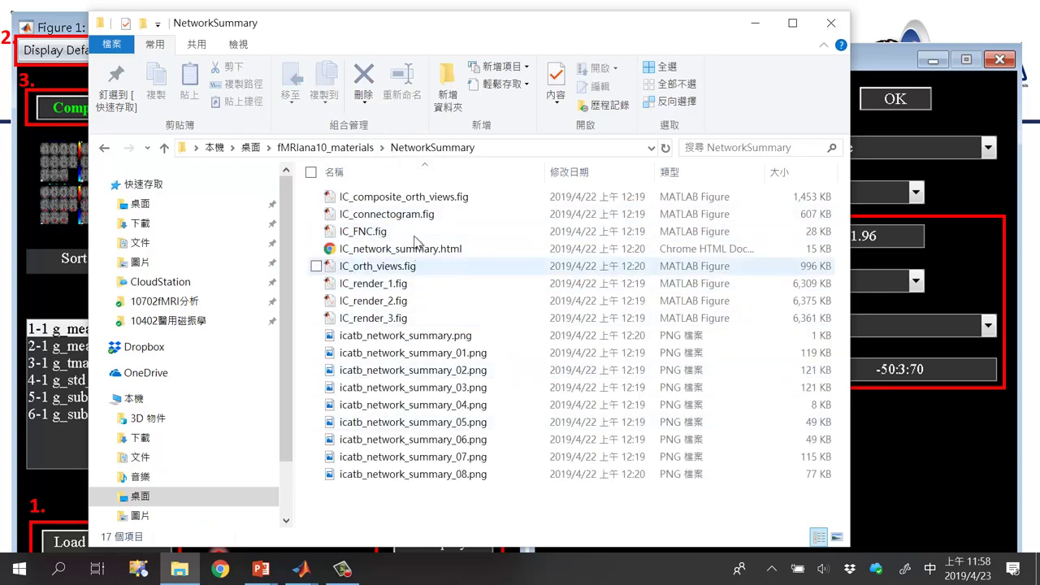
left_click(349, 149)
- Create a new folder named new_networksummary in fMRIana10_materials
right_click(360, 352)
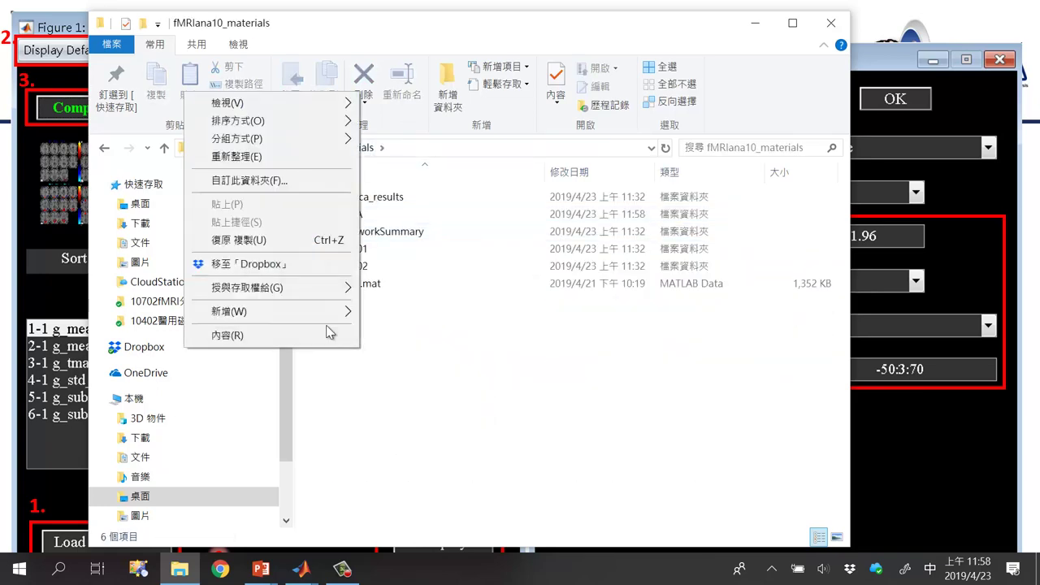
mouse_move(341, 311)
left_click(384, 311)
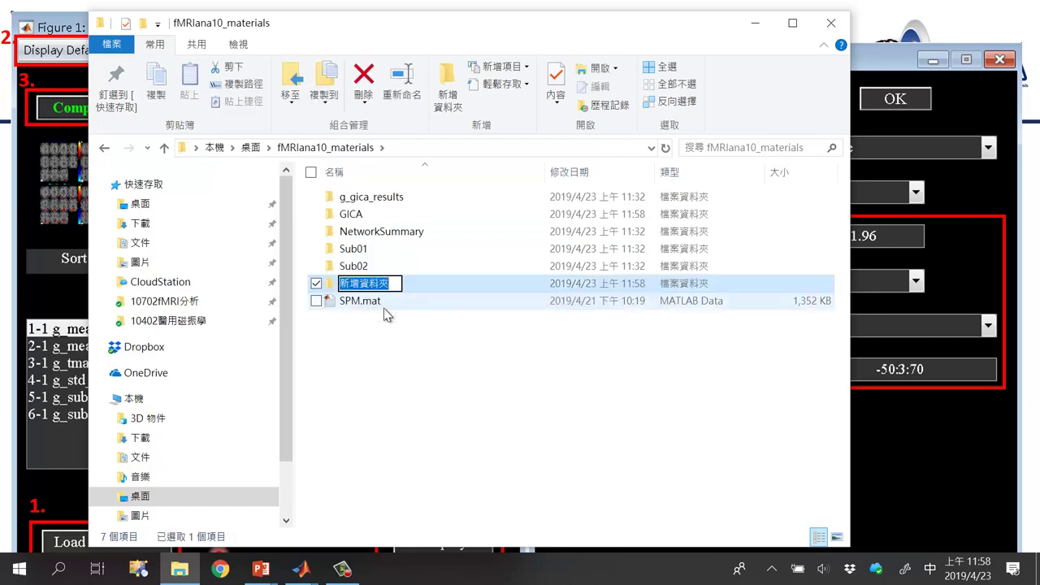
type("ew")
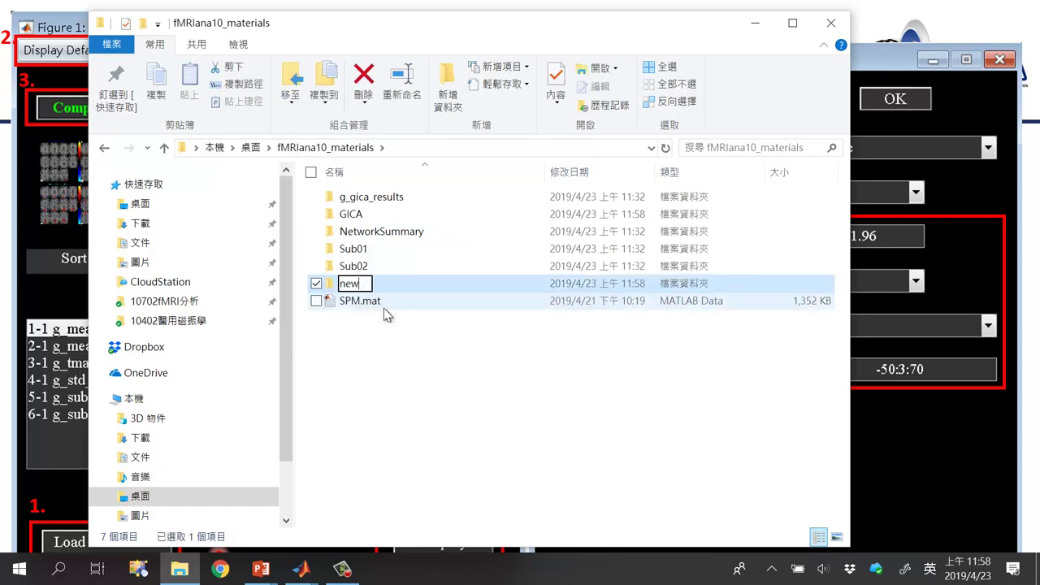
type("_netw")
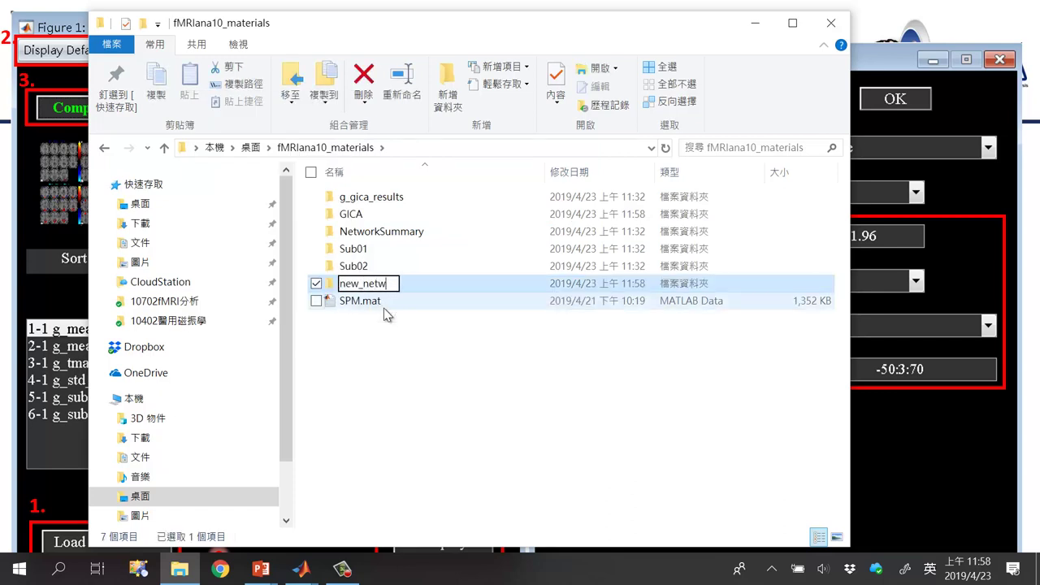
type("orksummay")
key("Return")
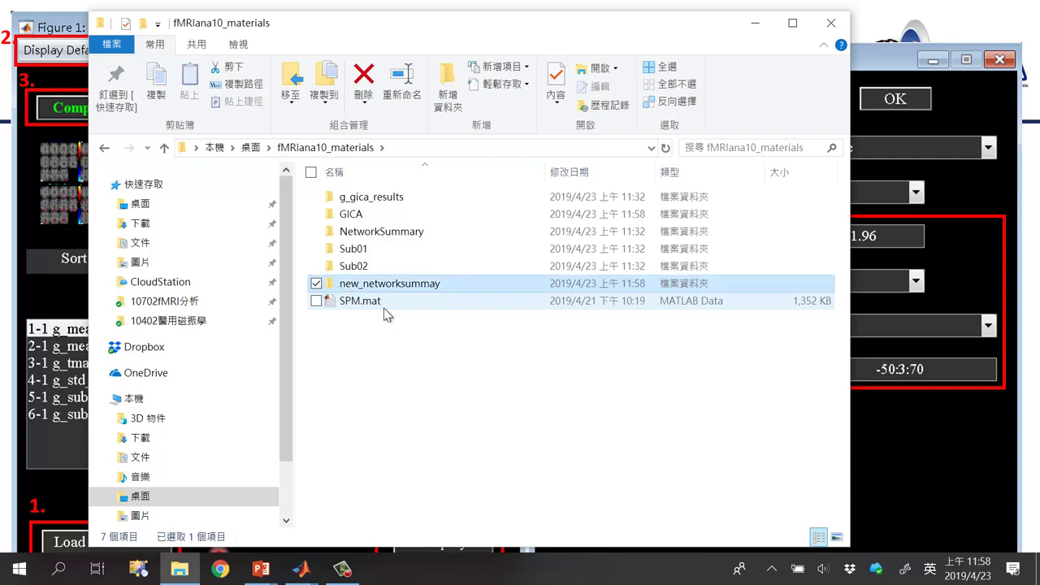
left_click(435, 287)
left_click(436, 286)
type("rksummary")
left_click(446, 326)
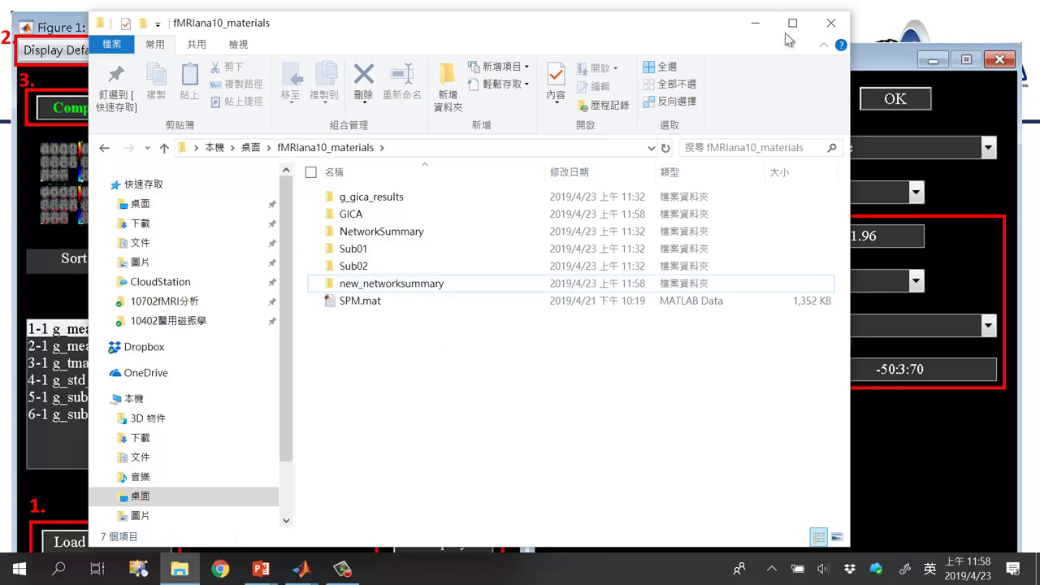
- Return to GIFT and choose the new_networksummary folder as the directory for saving the network summary results
left_click(755, 23)
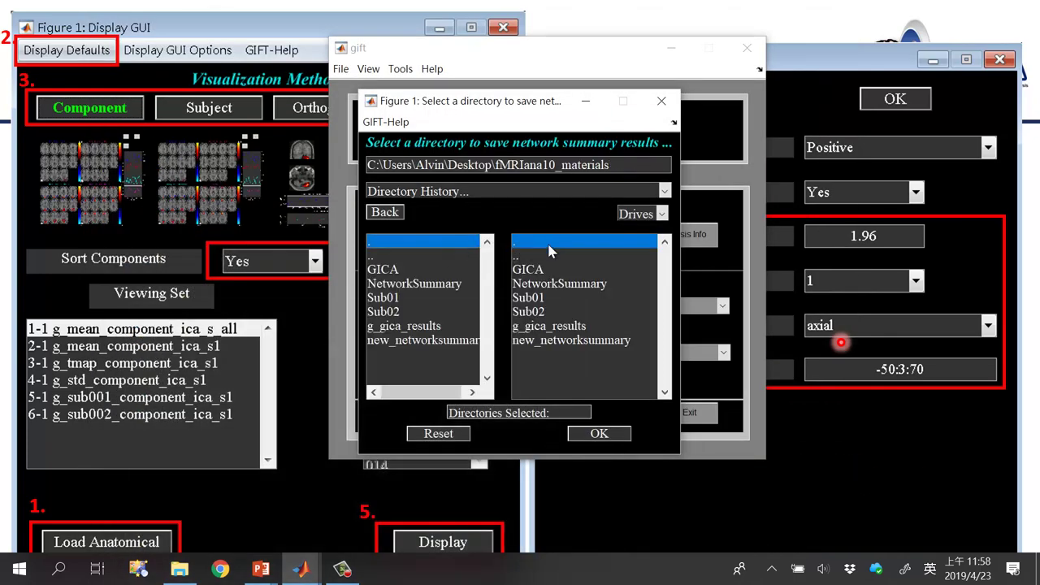
left_click(569, 340)
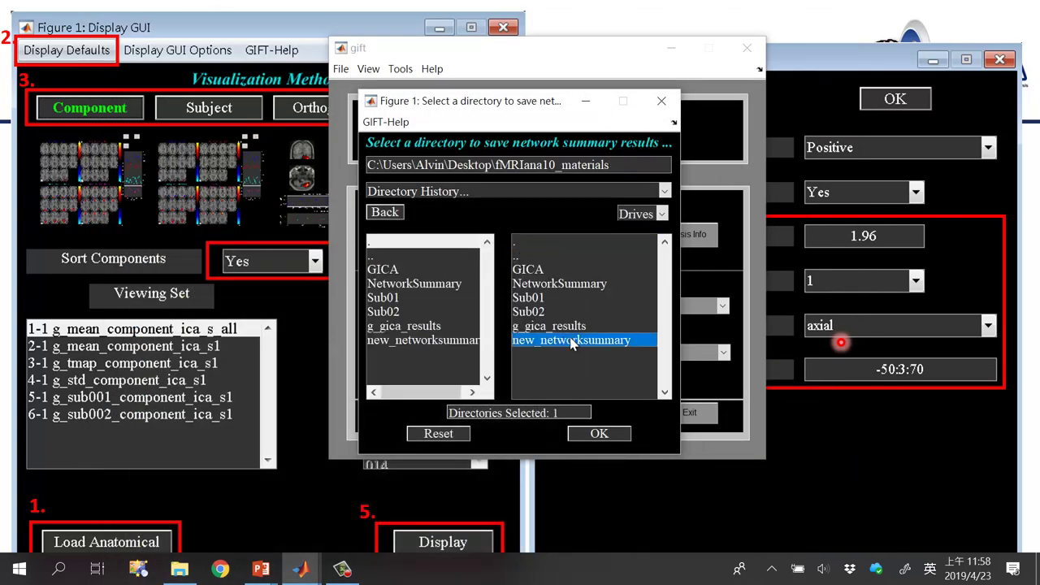
left_click(619, 433)
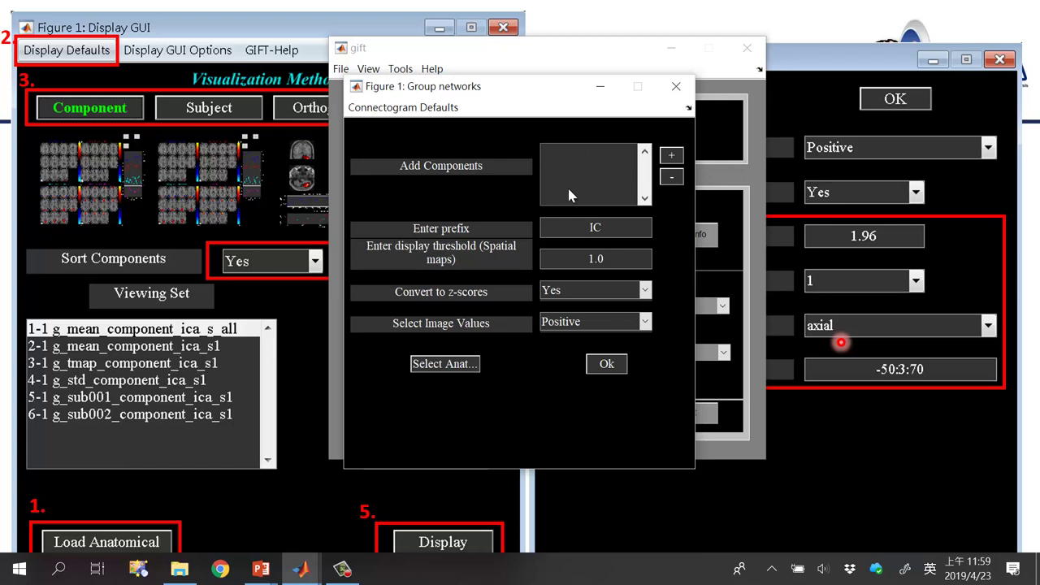
- Add a component network named Motor containing component 7, previewing its spatial map before finishing the entry
left_click(671, 155)
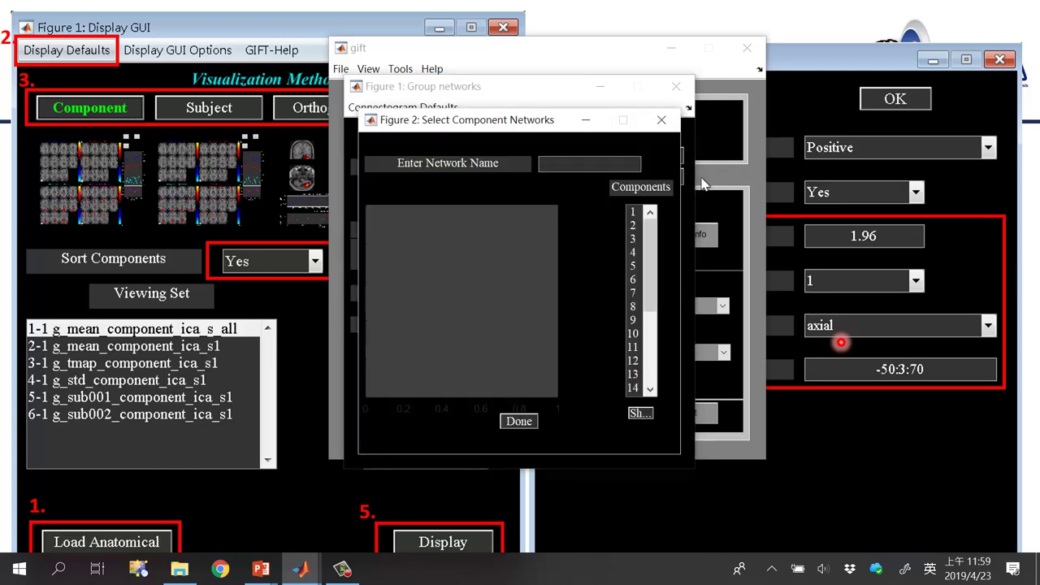
left_click_drag(504, 121, 845, 205)
left_click(771, 197)
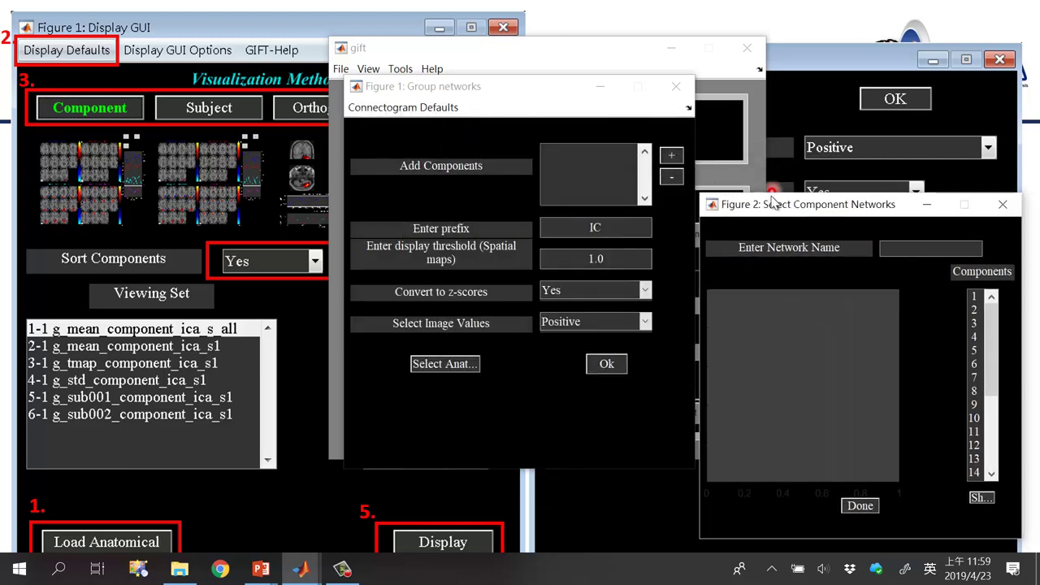
left_click_drag(770, 203, 630, 160)
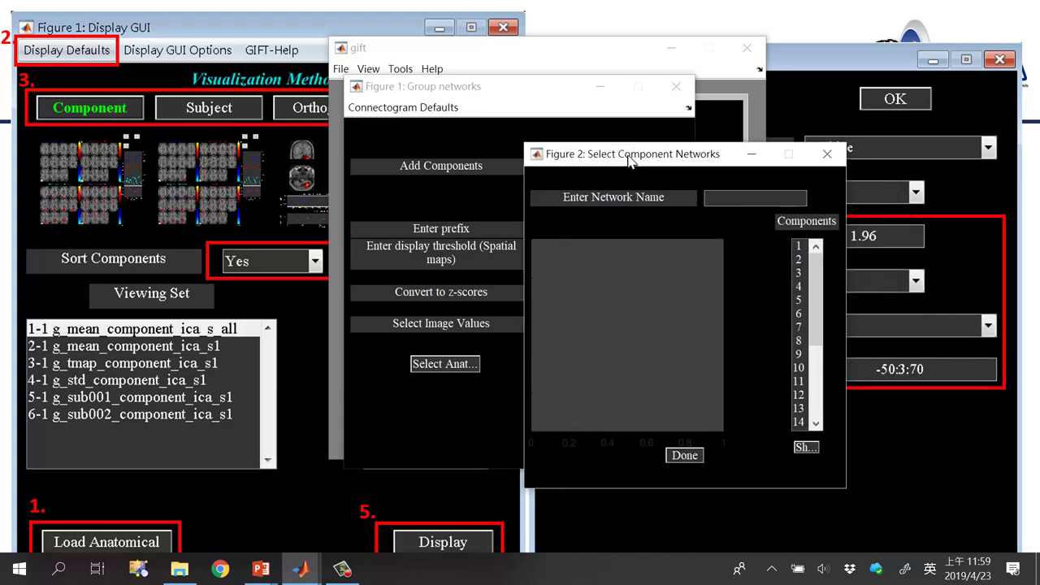
left_click(800, 327)
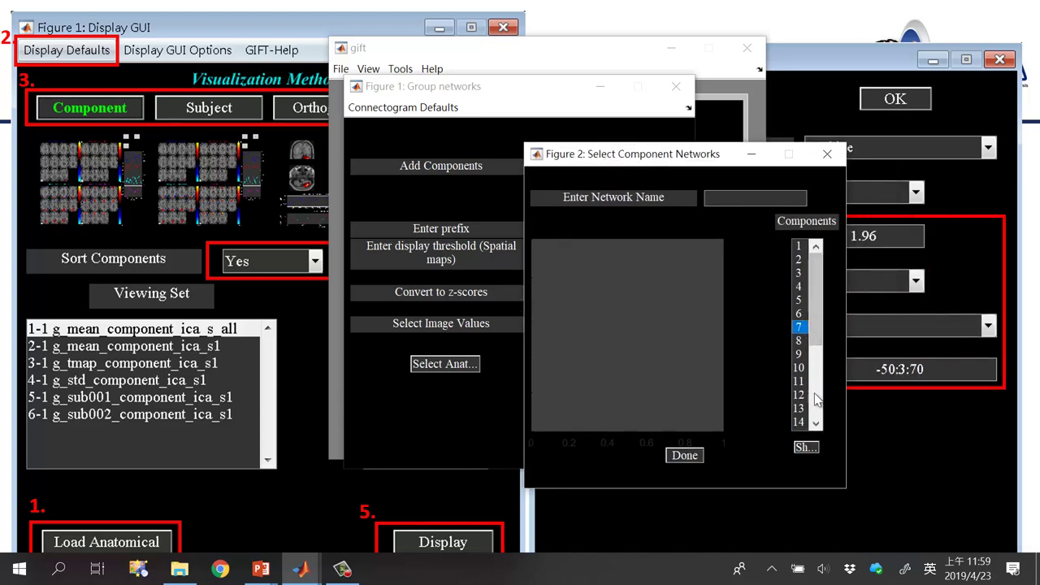
left_click(808, 448)
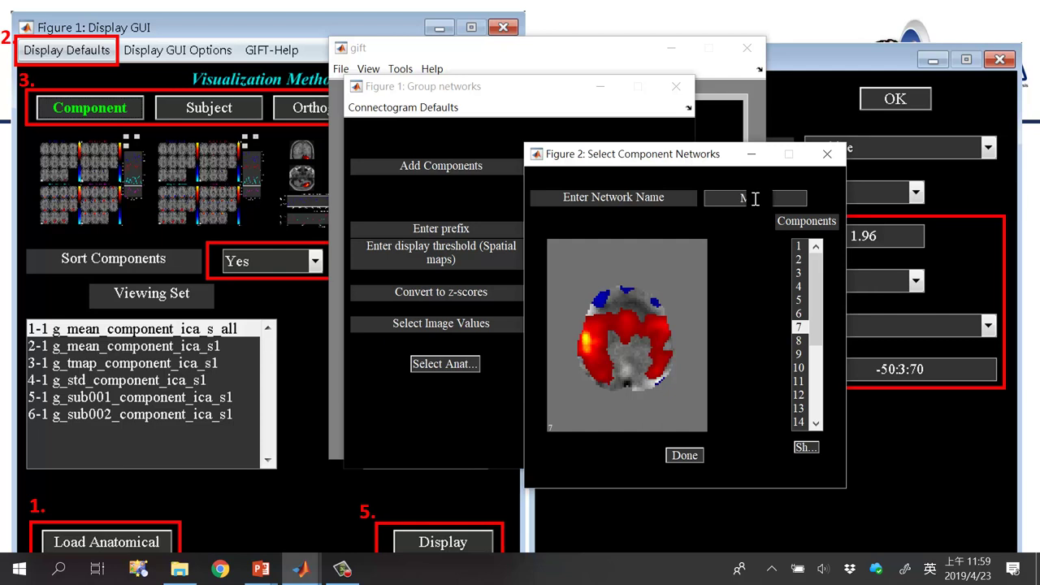
type("Motor")
left_click(695, 455)
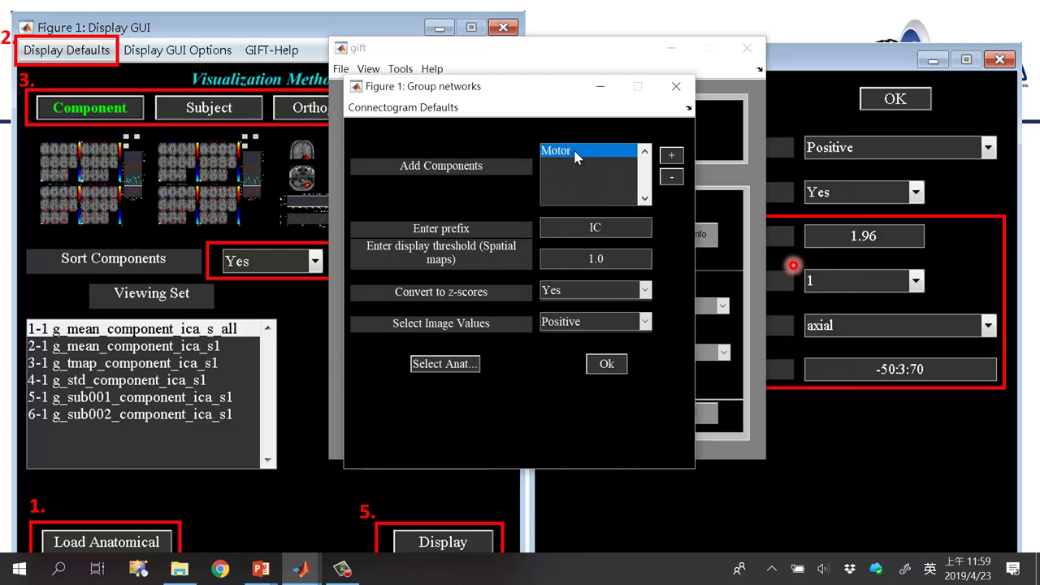
- Start a second component network entry and preview the spatial maps of components 11 and 15 together
left_click(675, 161)
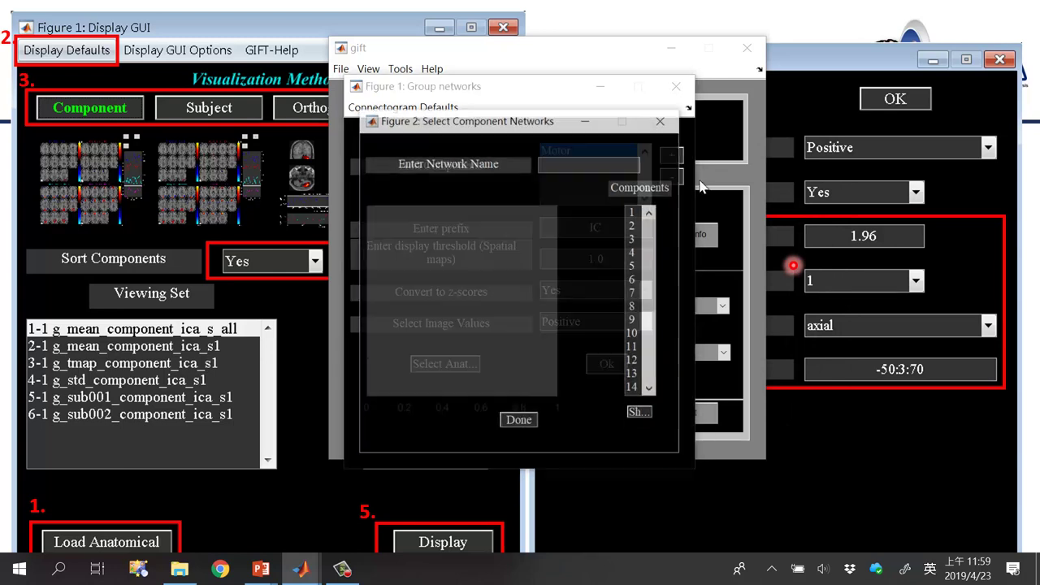
left_click_drag(653, 291, 648, 315)
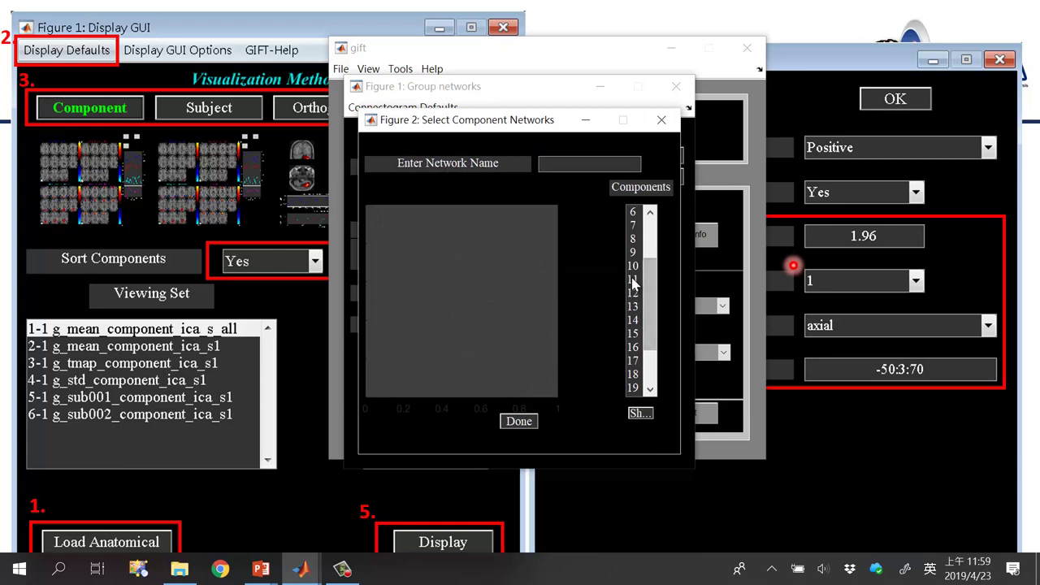
left_click(638, 295)
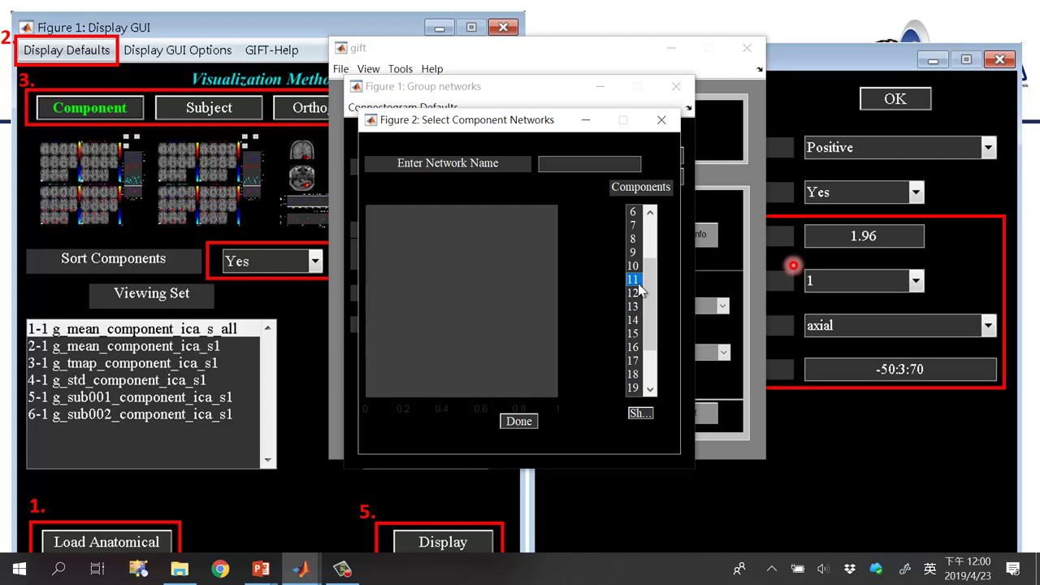
left_click(631, 335, "ctrl")
left_click(640, 413)
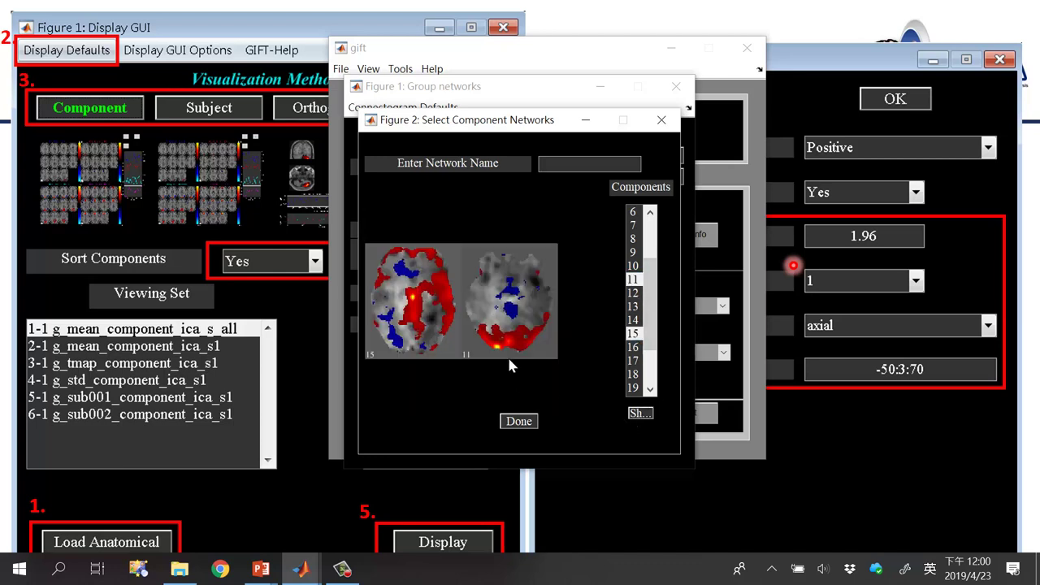
- Preview the spatial maps of components 12 and 13 one at a time for the new network entry
left_click(634, 279)
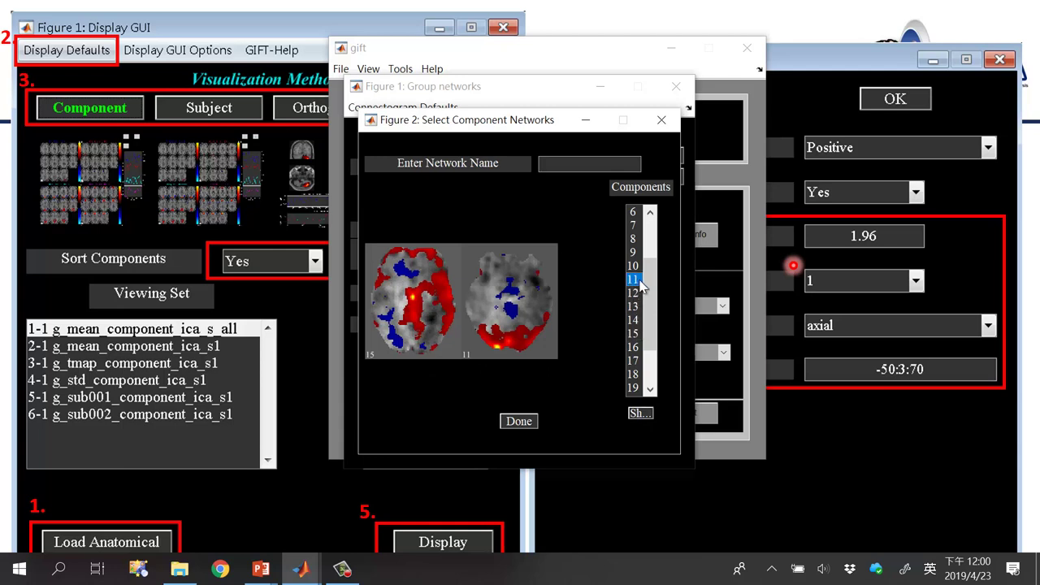
left_click(633, 293)
left_click(640, 413)
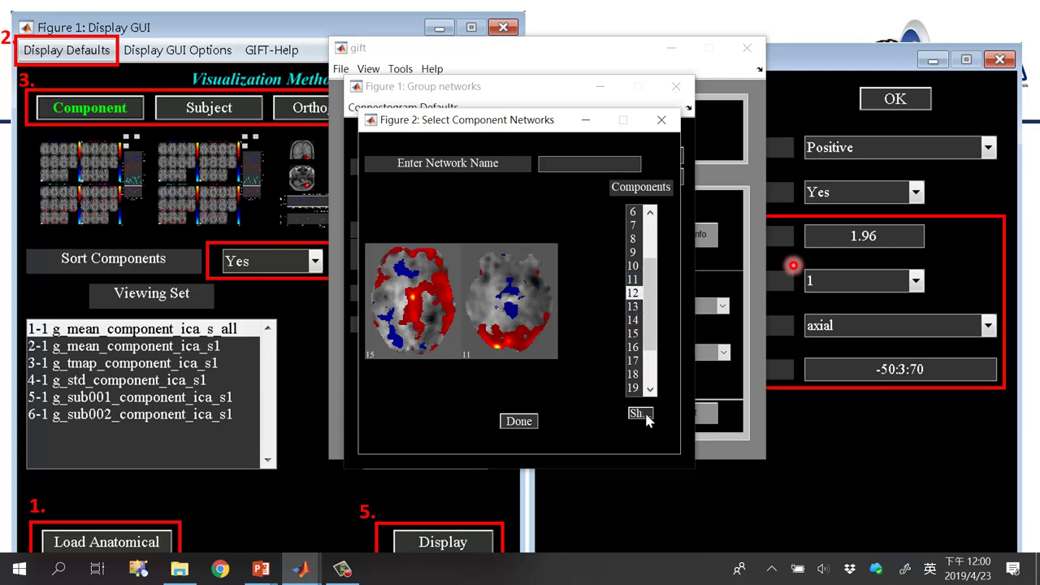
left_click(634, 306)
left_click(640, 414)
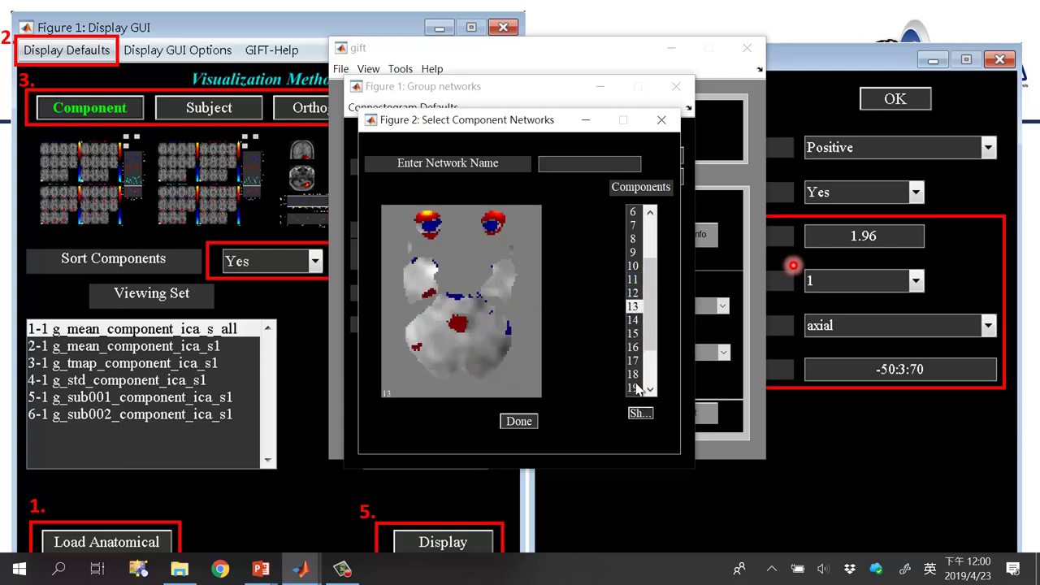
- Compare the spatial maps of component 11 paired with component 12, and paired with component 10
left_click(636, 280)
left_click(634, 292, "ctrl")
left_click(640, 413)
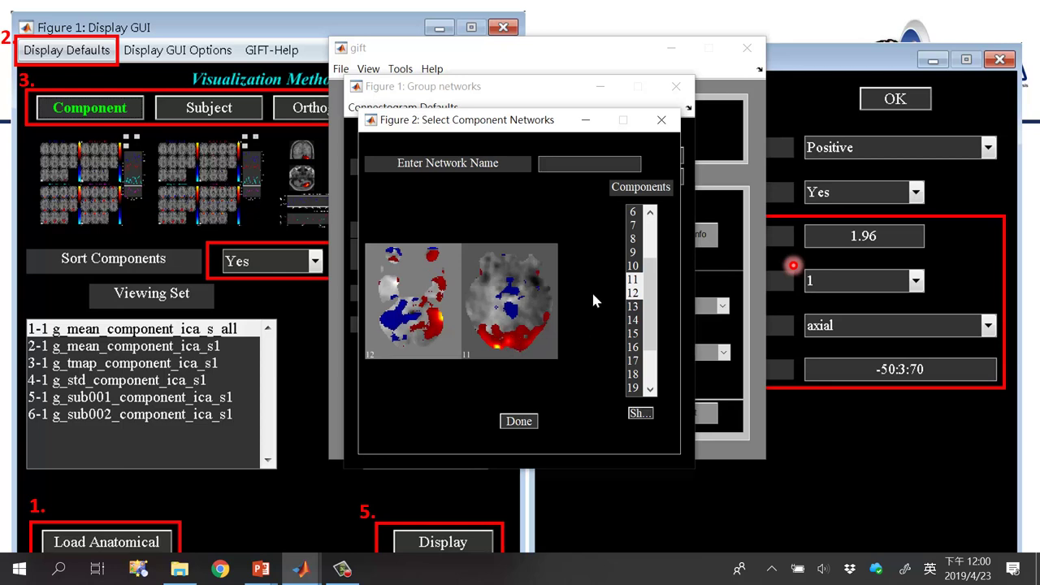
left_click(634, 279)
left_click(633, 266, "ctrl")
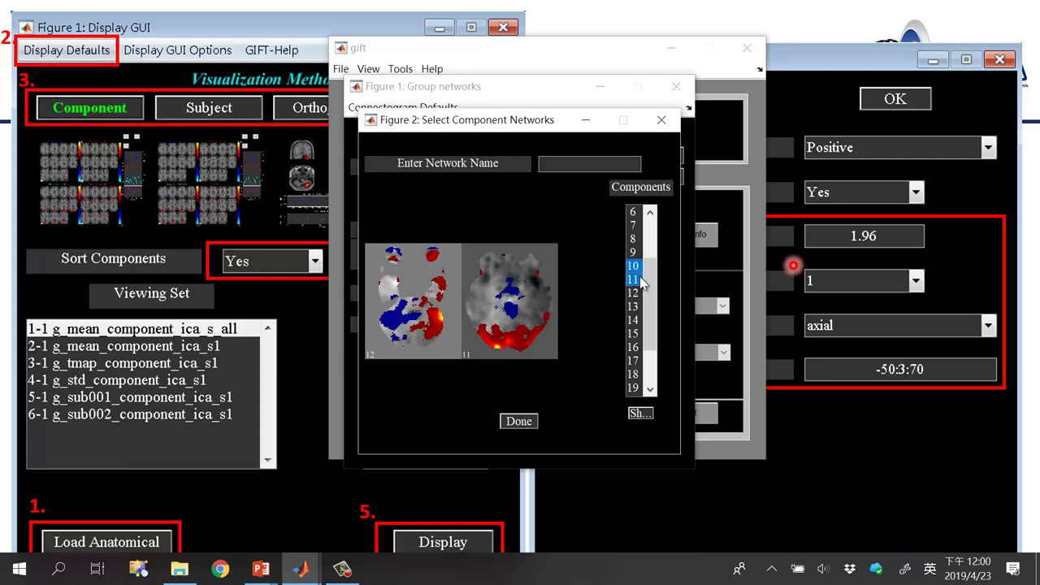
left_click(636, 413)
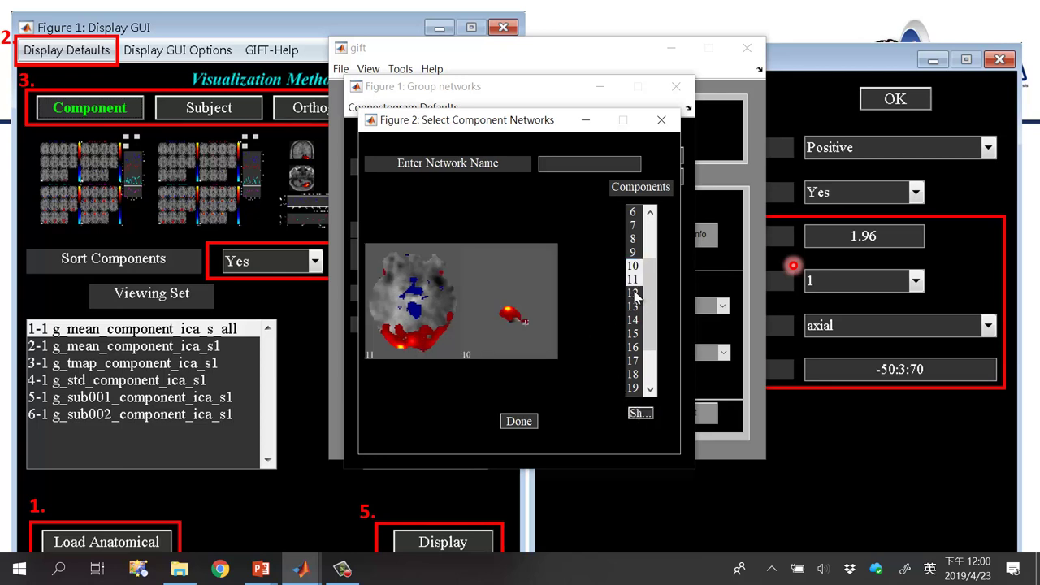
- Add a component network named Visual containing components 11 and 12, previewing their spatial maps before finishing the entry
left_click(634, 279)
left_click(637, 293, "ctrl")
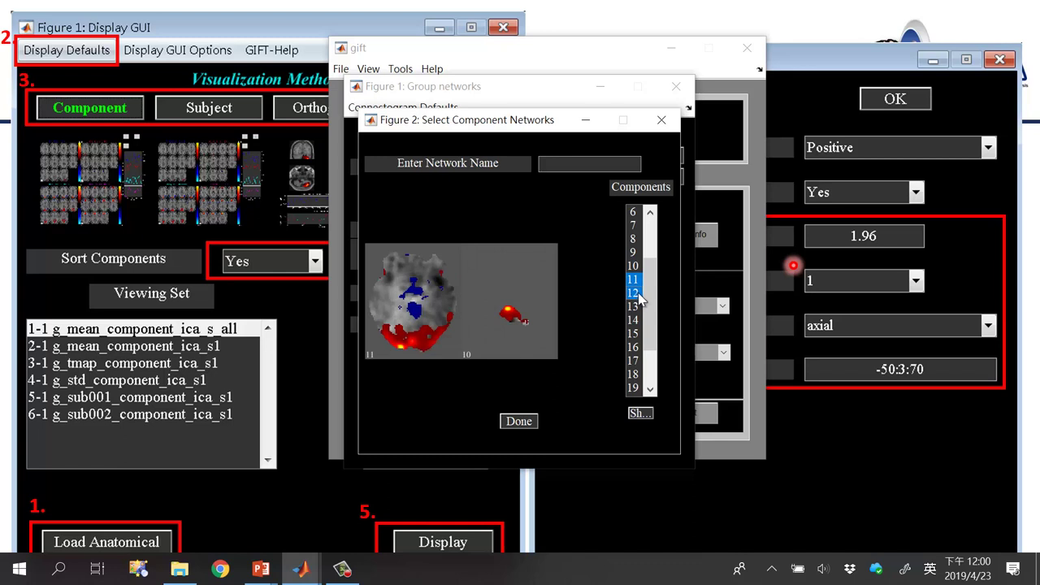
left_click(639, 413)
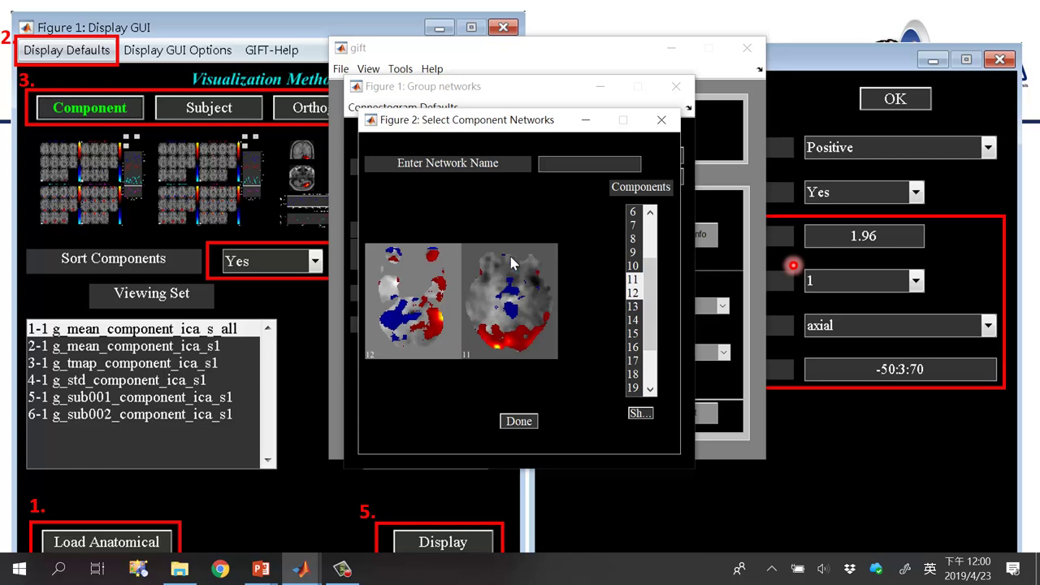
left_click(581, 165)
type("al")
key("Return")
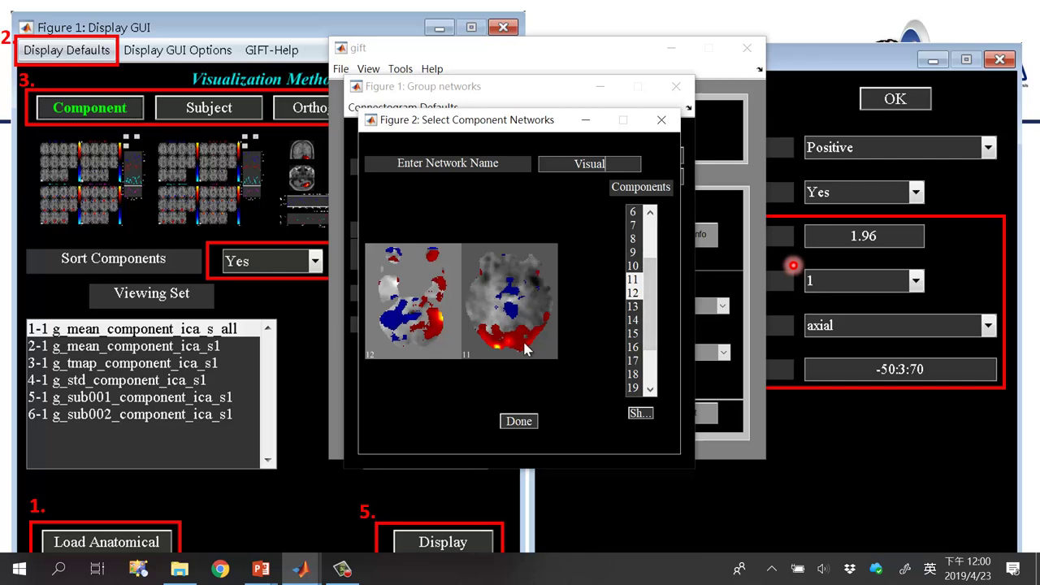
left_click(520, 420)
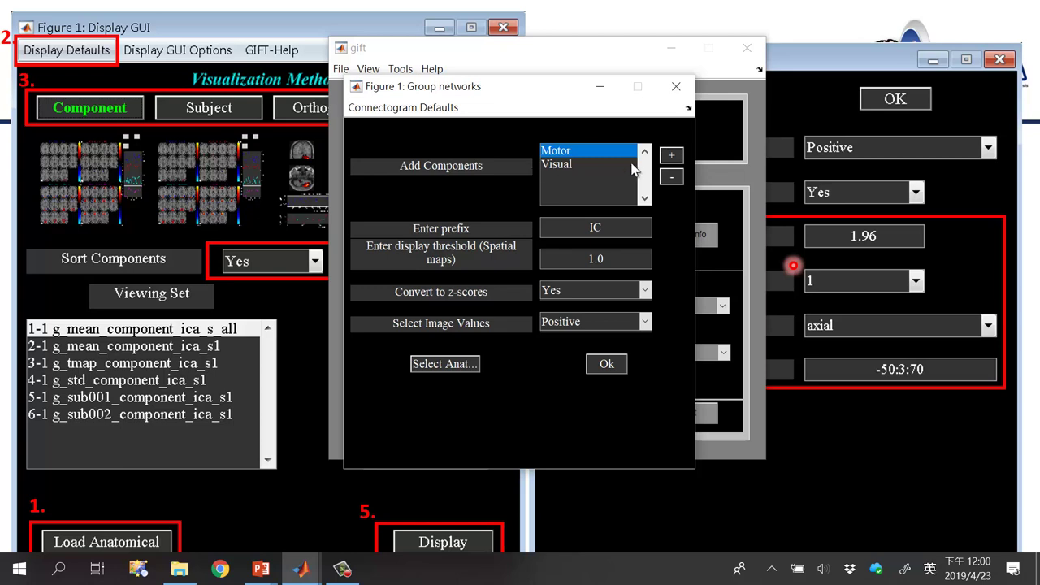
- Add a component network named DMN containing component 20, previewing its spatial map before finishing the entry
left_click(666, 165)
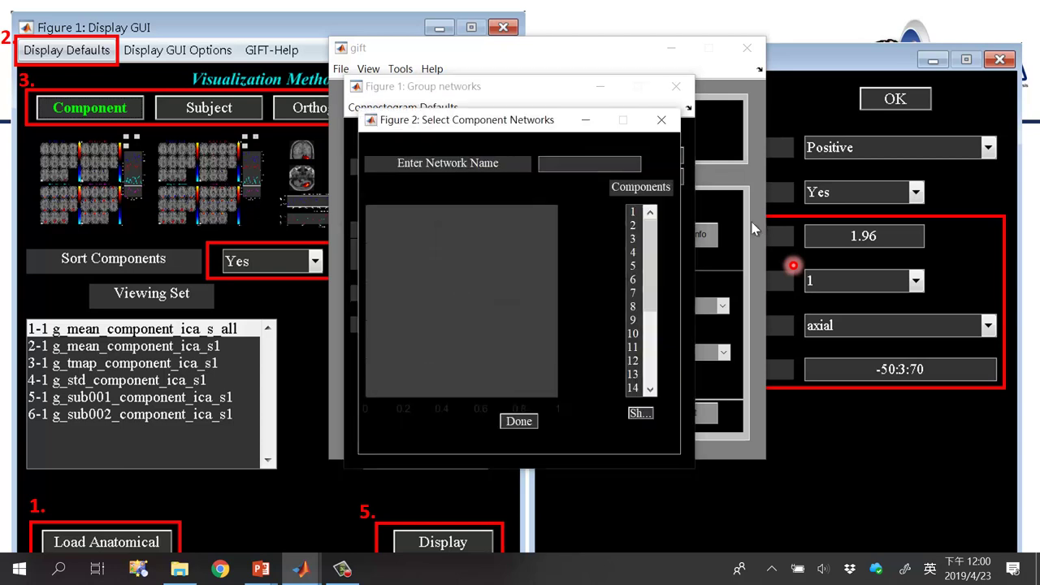
left_click_drag(661, 268, 650, 357)
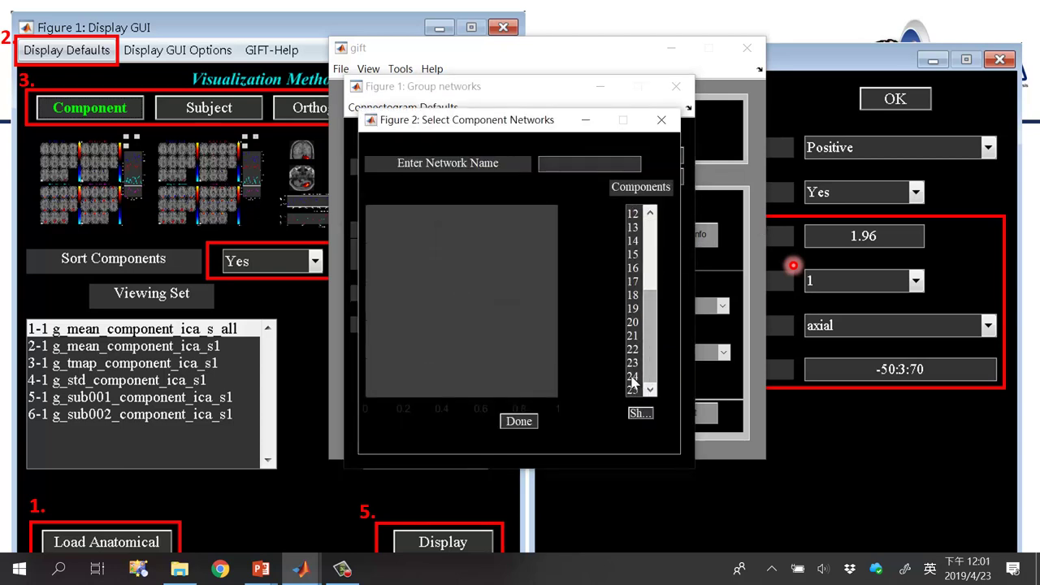
left_click(640, 412)
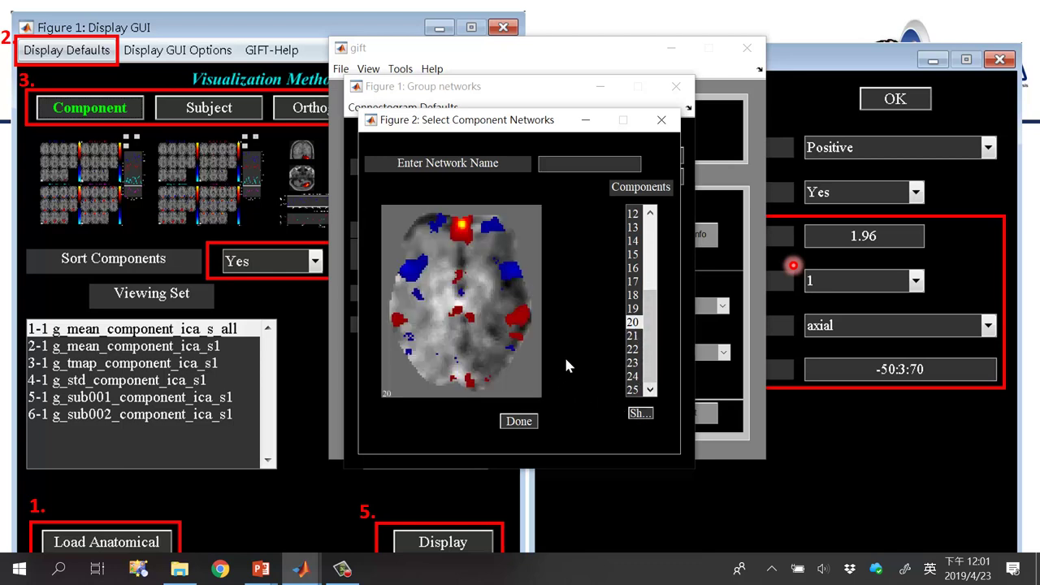
left_click(602, 163)
type("M")
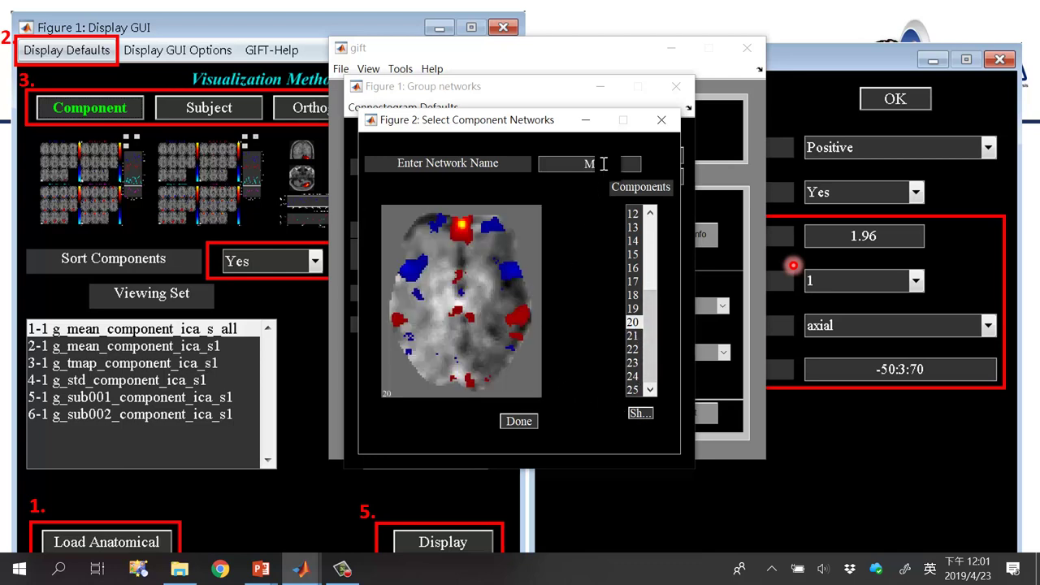
key("BackSpace")
type("DMN")
key("Return")
left_click(526, 422)
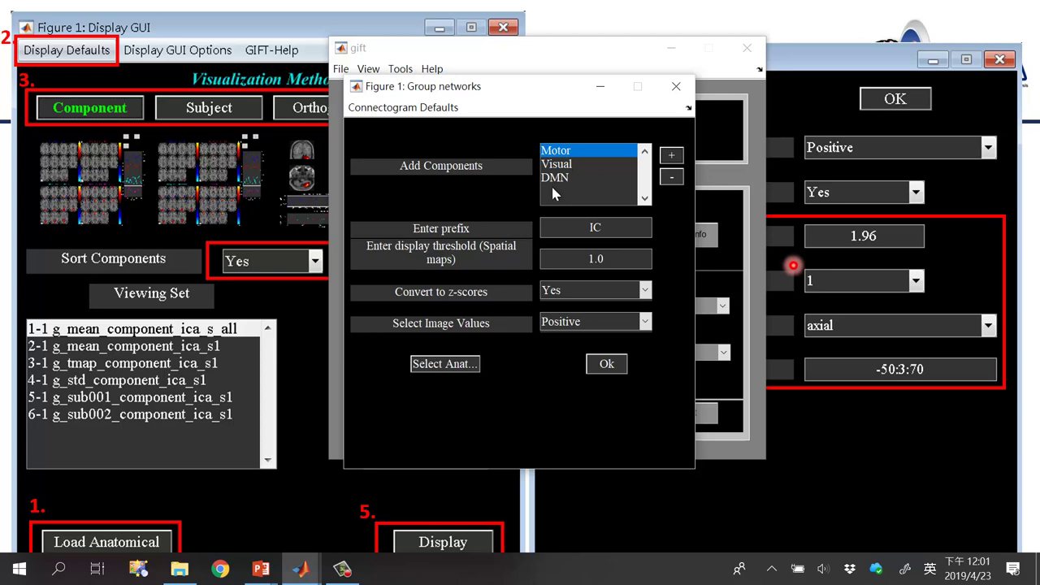
- Set the spatial map display threshold to 1.96 and generate the network summary with the remaining settings kept
double_click(589, 230)
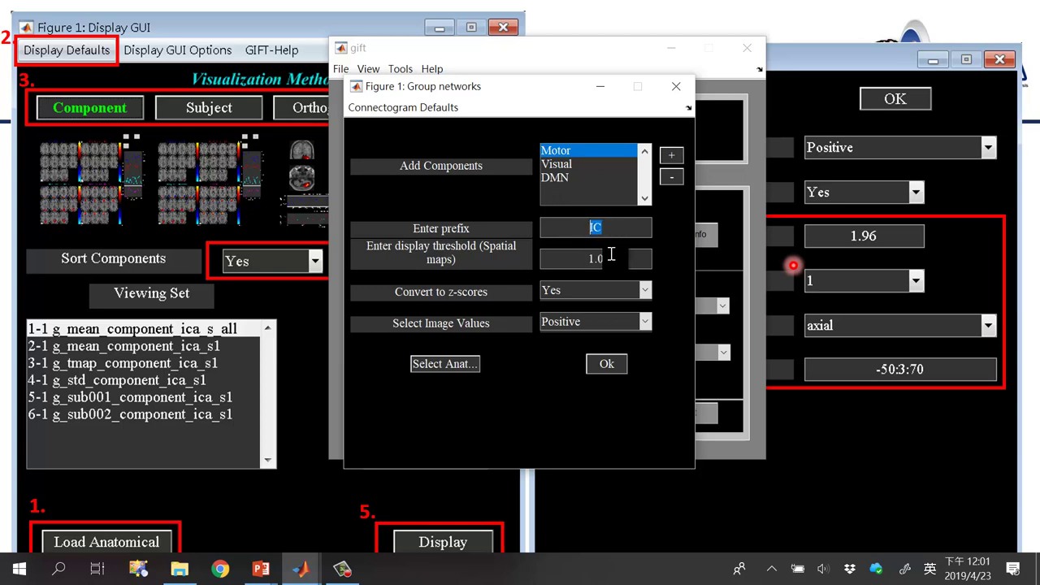
left_click_drag(614, 260, 571, 254)
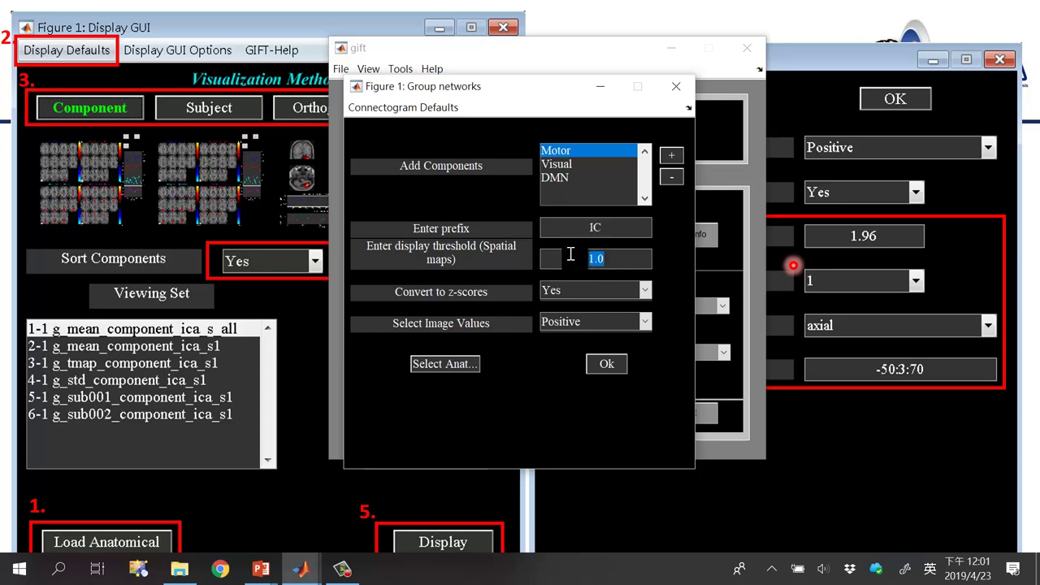
type("1.96")
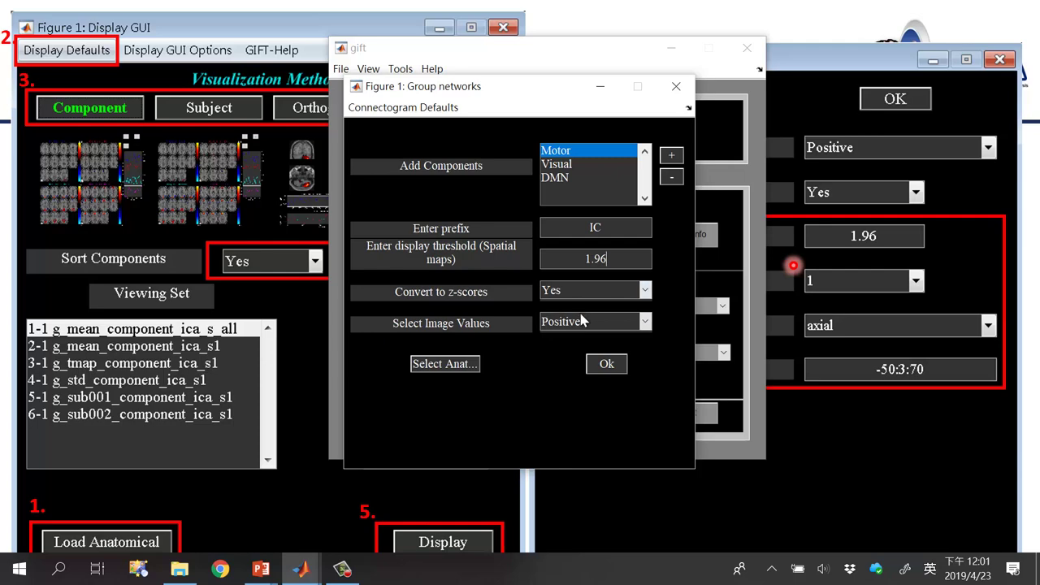
left_click(601, 371)
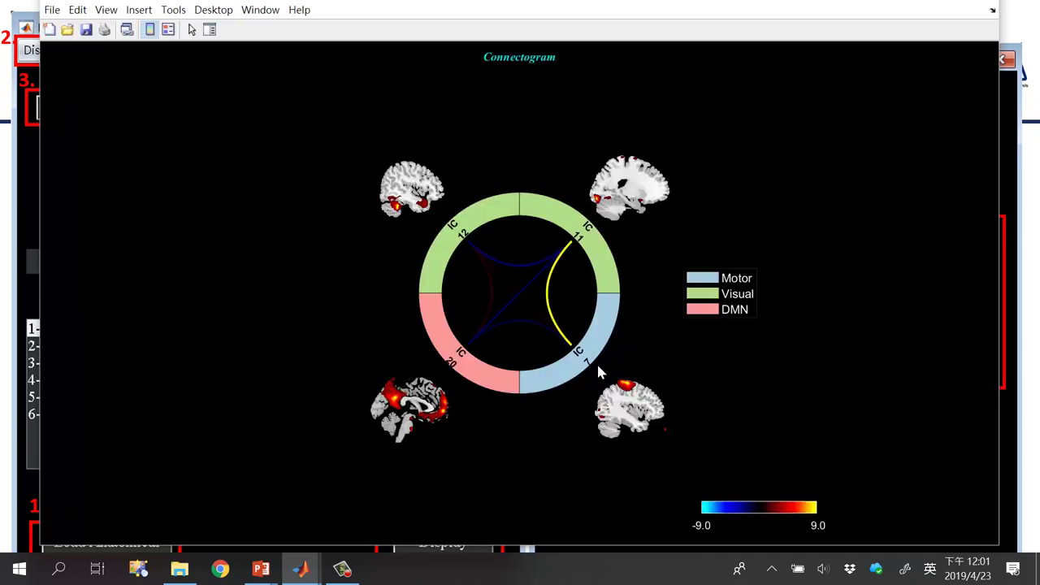
mouse_move(598, 368)
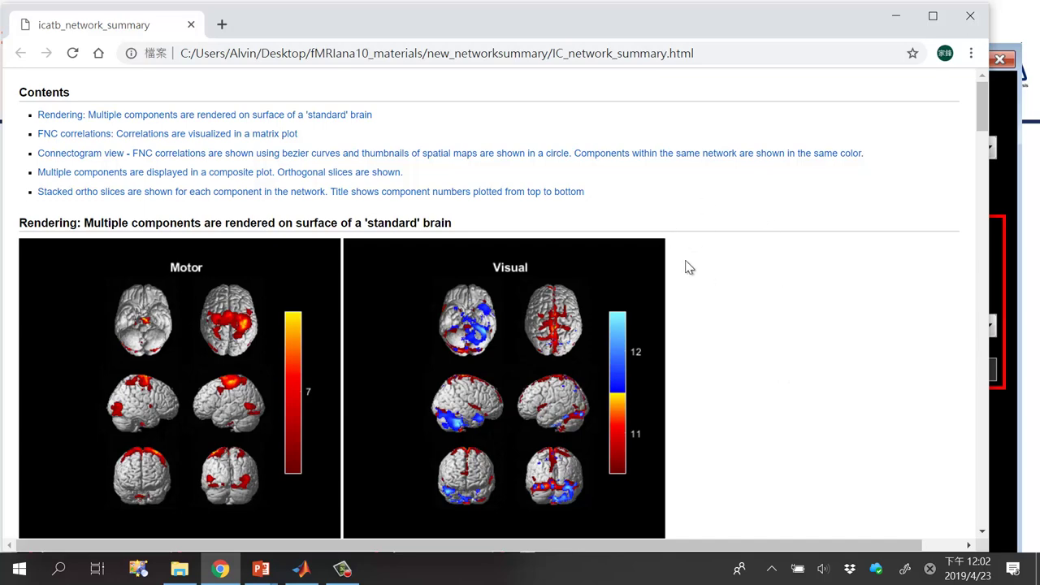
- Look through the generated network summary report, from the Motor, Visual and DMN brain renderings to the FNC correlation matrix
scroll(544, 276, "down", 2)
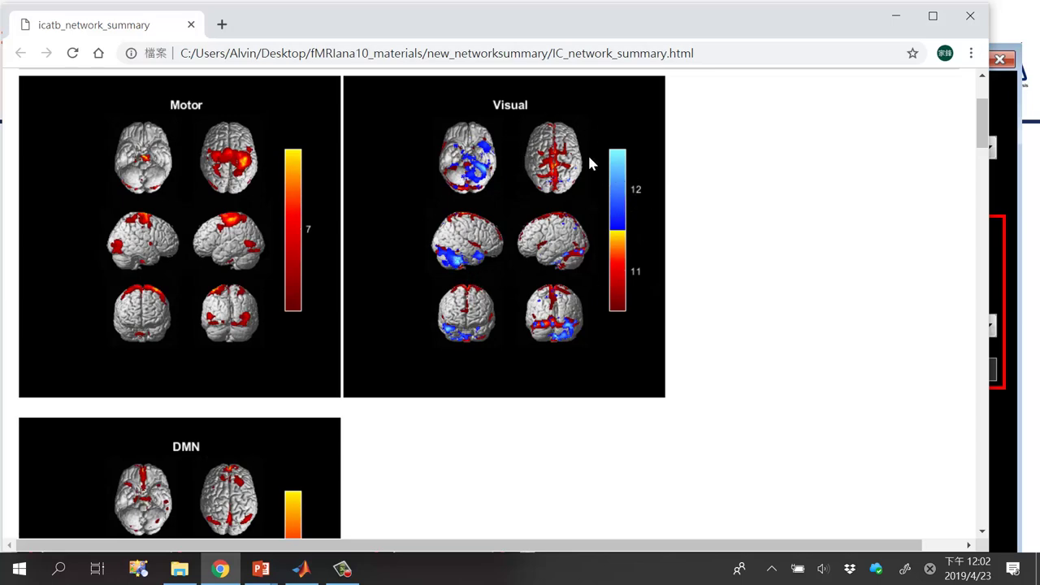
scroll(596, 220, "down", 3)
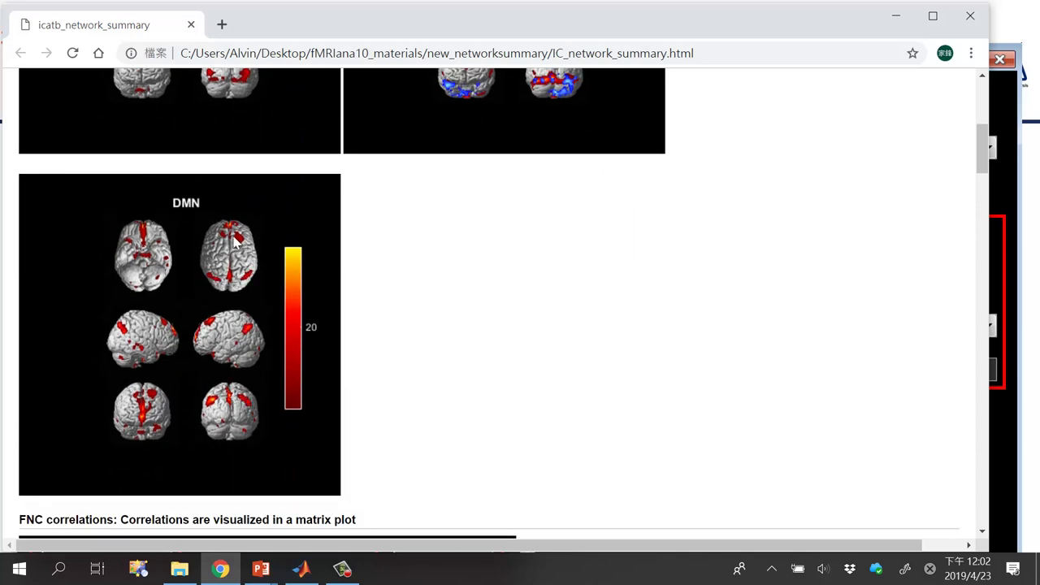
scroll(273, 325, "down", 4)
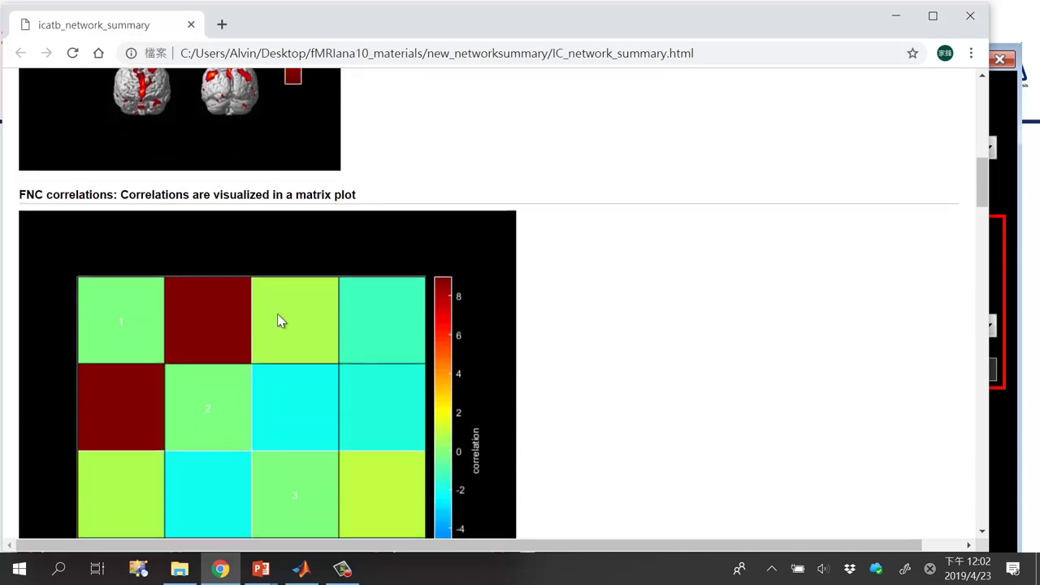
scroll(280, 313, "down", 3)
scroll(286, 294, "up", 2)
scroll(297, 288, "down", 1)
scroll(298, 293, "up", 1)
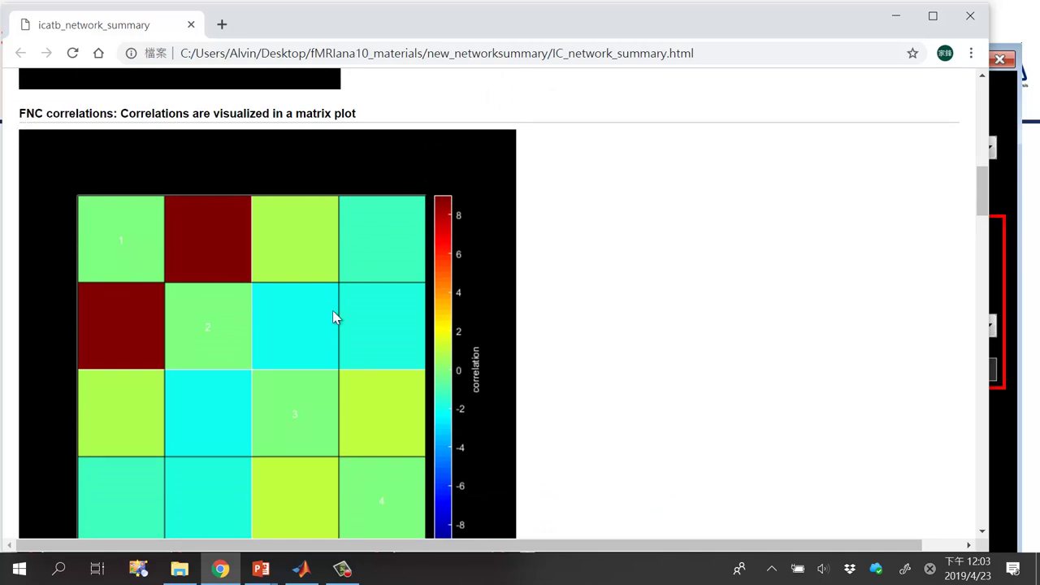
- Switch to the PowerPoint presentation and open slide 26 on Functional Network Connectivity (FNC)/Connectogram
mouse_move(261, 569)
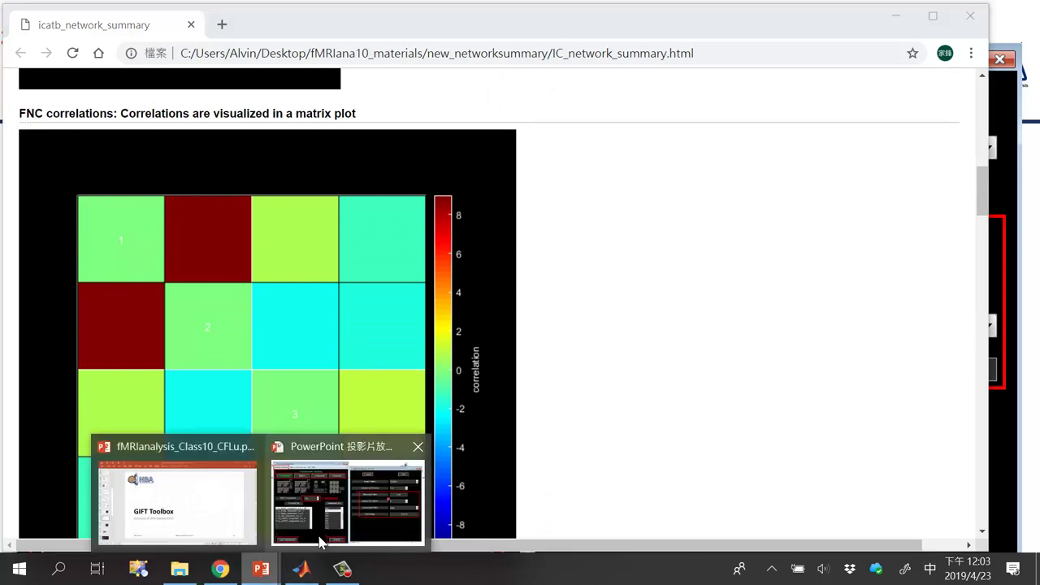
left_click(221, 512)
scroll(60, 357, "down", 8)
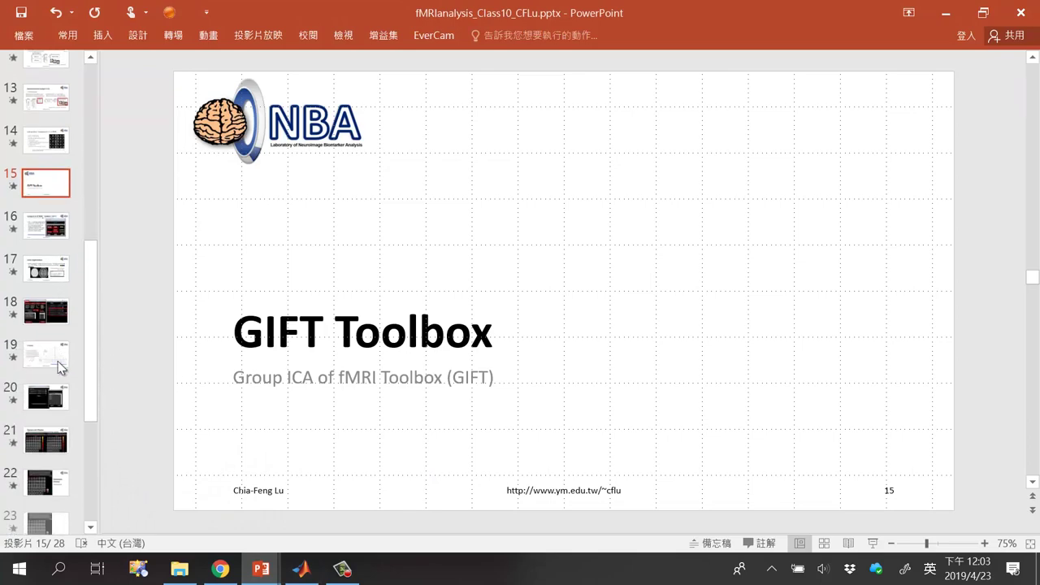
scroll(60, 357, "down", 2)
left_click(46, 415)
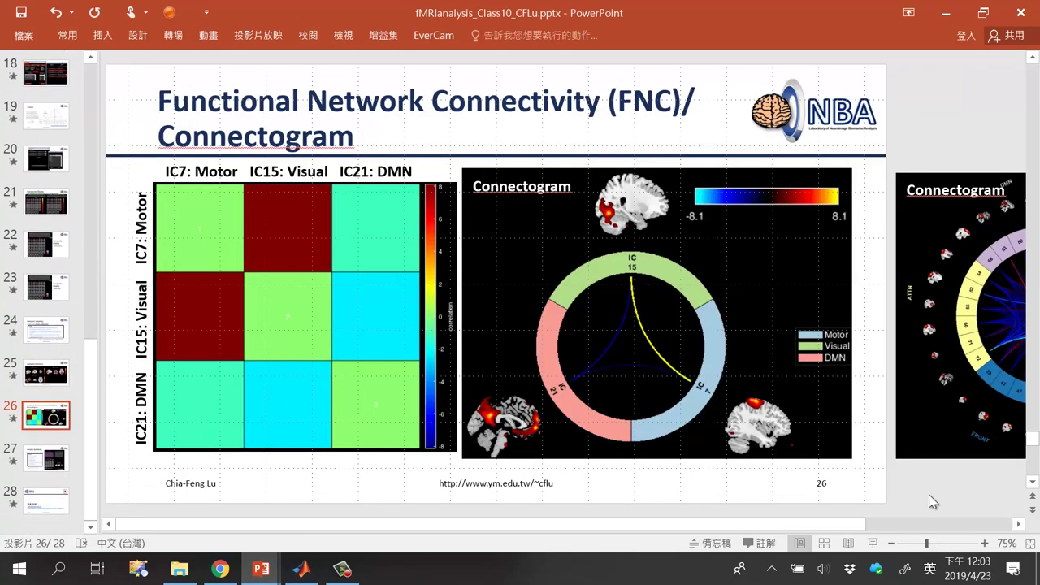
- Show the presentation full screen and advance from the Z Score slide to the Composite Display slide
left_click(872, 543)
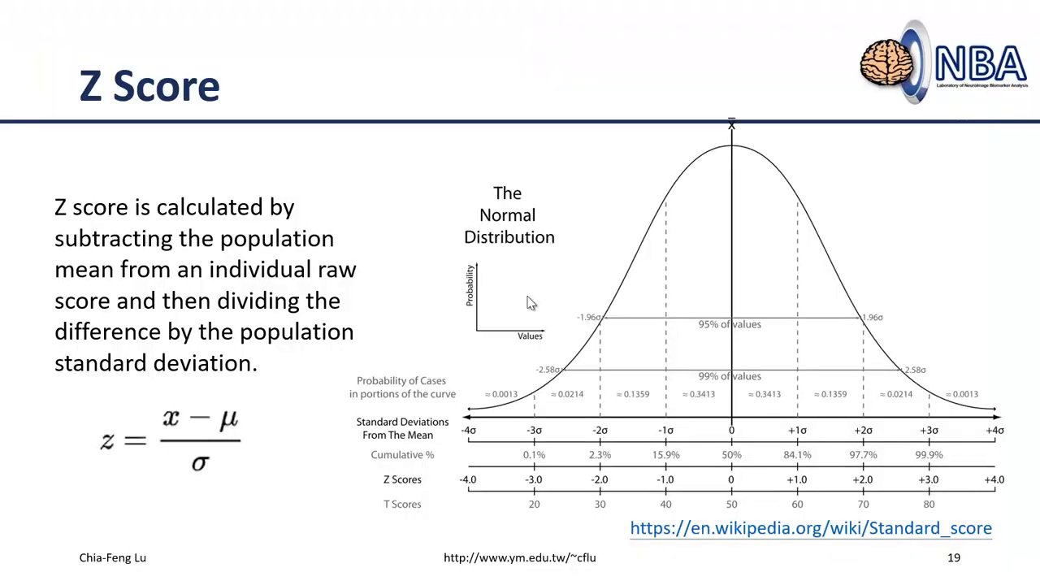
key("Right")
key("Right")
key("Right")
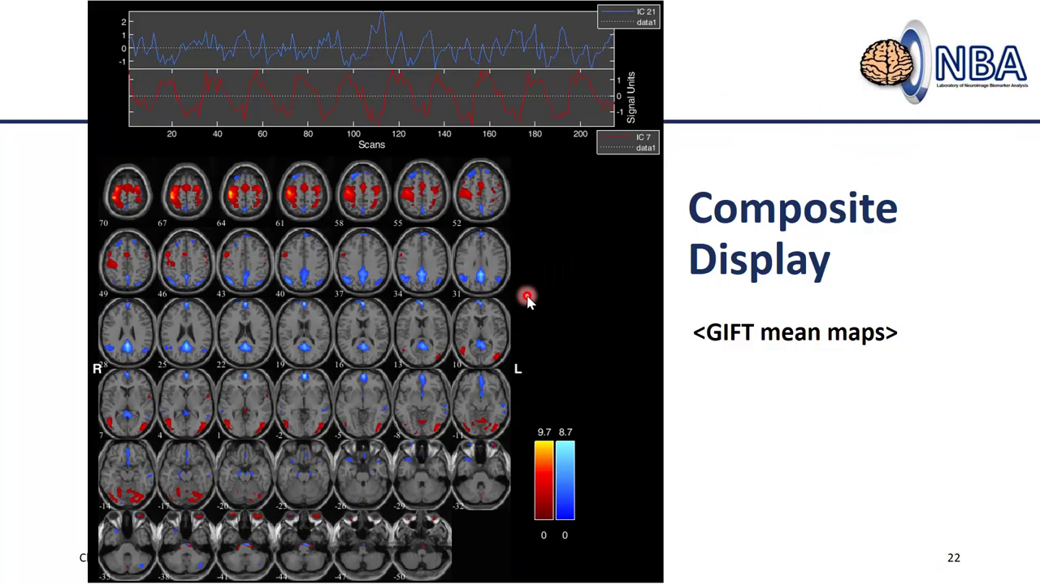
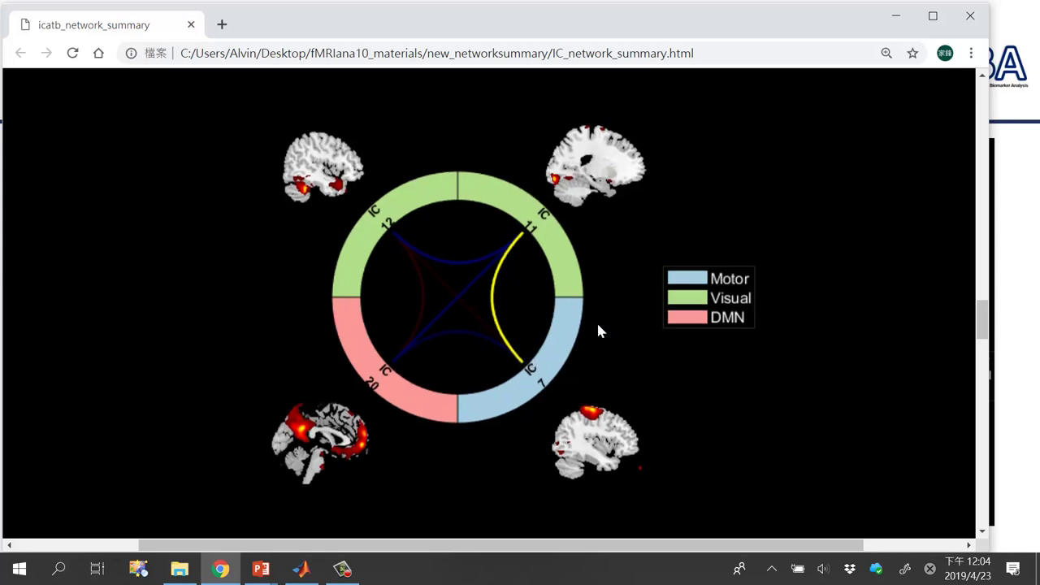
- Examine the connectogram linking the Motor, Visual and DMN components and its colour scale in the network summary report in Chrome
scroll(666, 334, "down", 2)
scroll(743, 366, "up", 1)
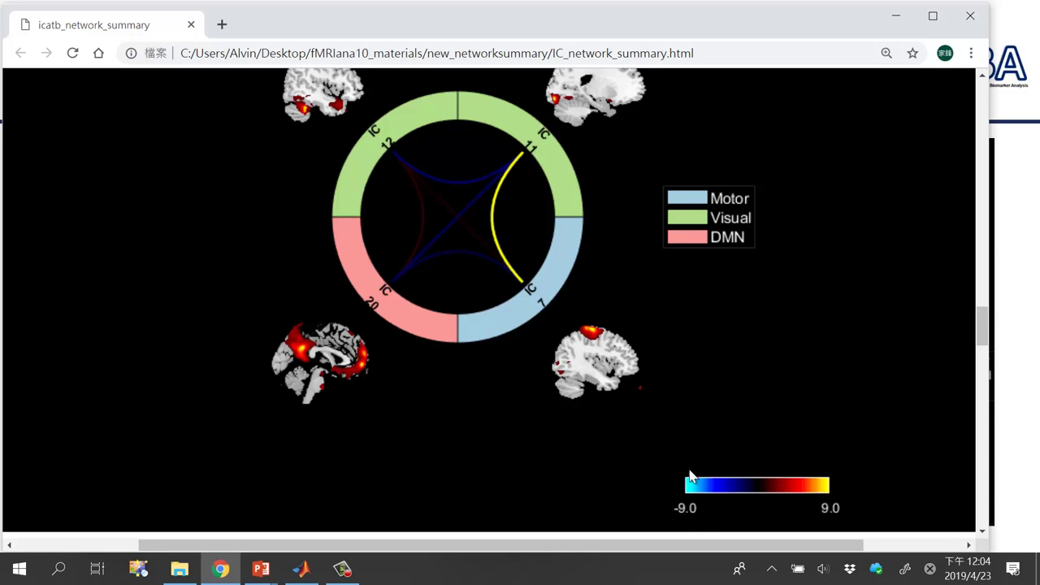
- Review the connectogram, the composite orthogonal slices of Motor, Visual and DMN, and the per-component slices IC7 to IC20, and close the report
scroll(597, 416, "up", 1)
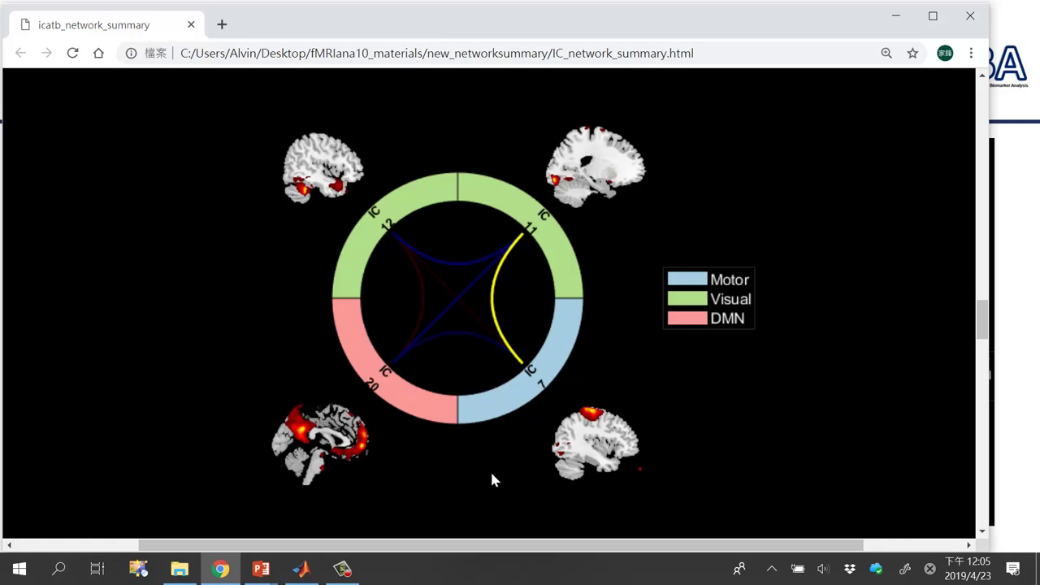
scroll(701, 385, "up", 3)
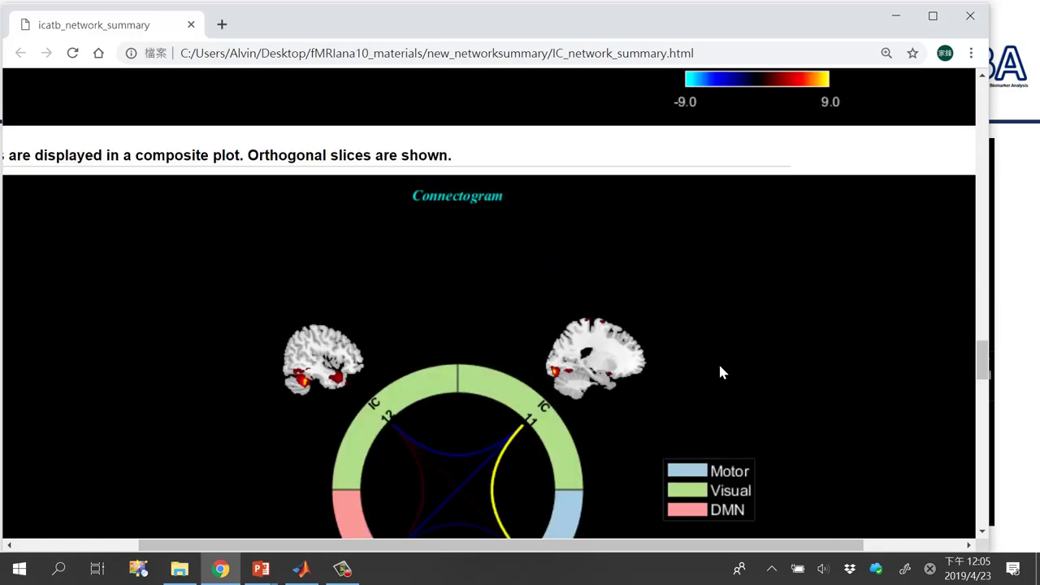
scroll(705, 371, "down", 10)
scroll(682, 362, "up", 3)
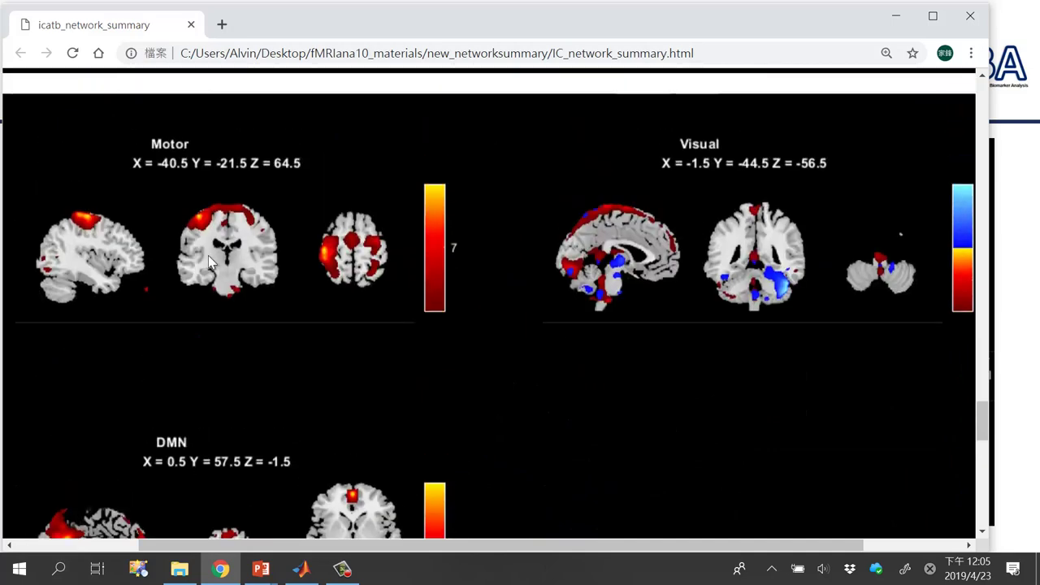
scroll(766, 302, "down", 2)
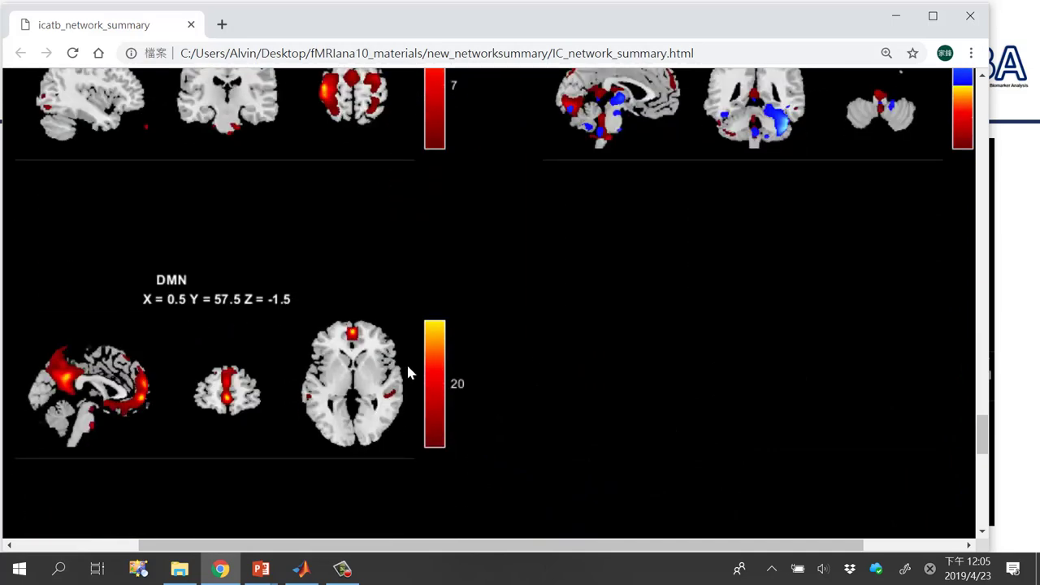
scroll(439, 365, "down", 10)
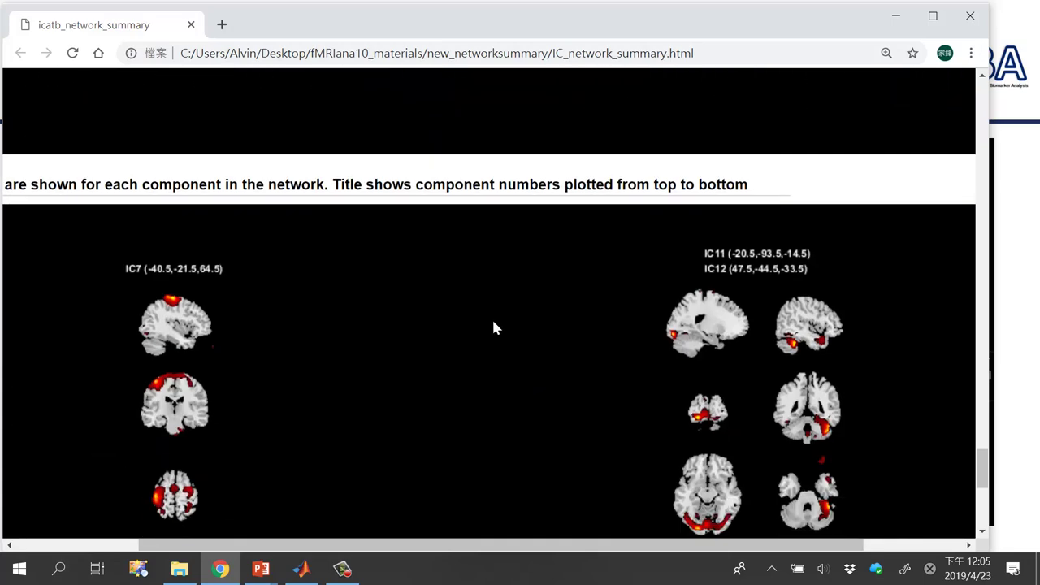
scroll(491, 328, "down", 3)
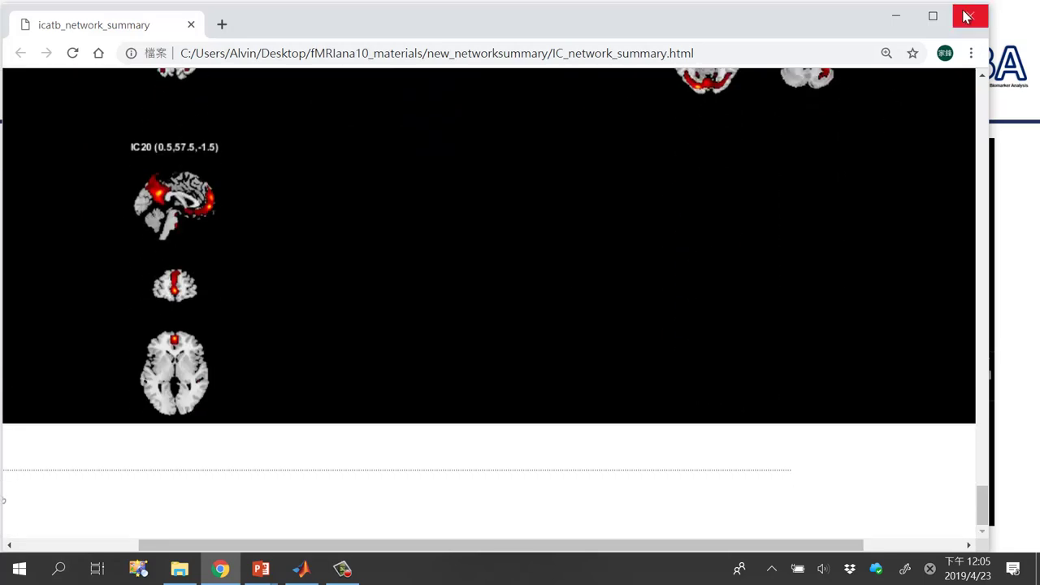
left_click(970, 15)
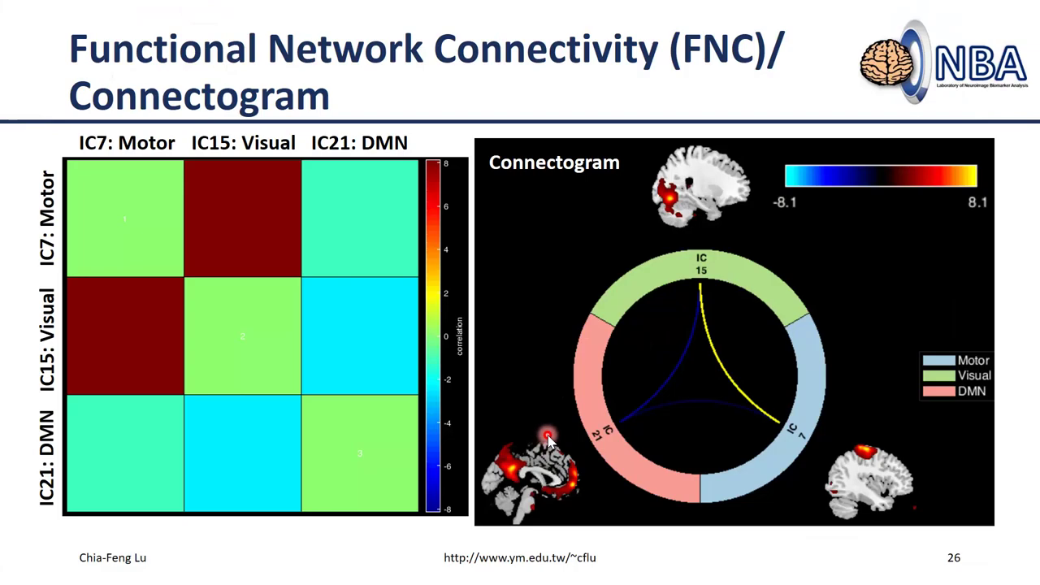
- Switch to MATLAB and launch the GIFT toolbox with the command gift
key("super")
left_click(301, 568)
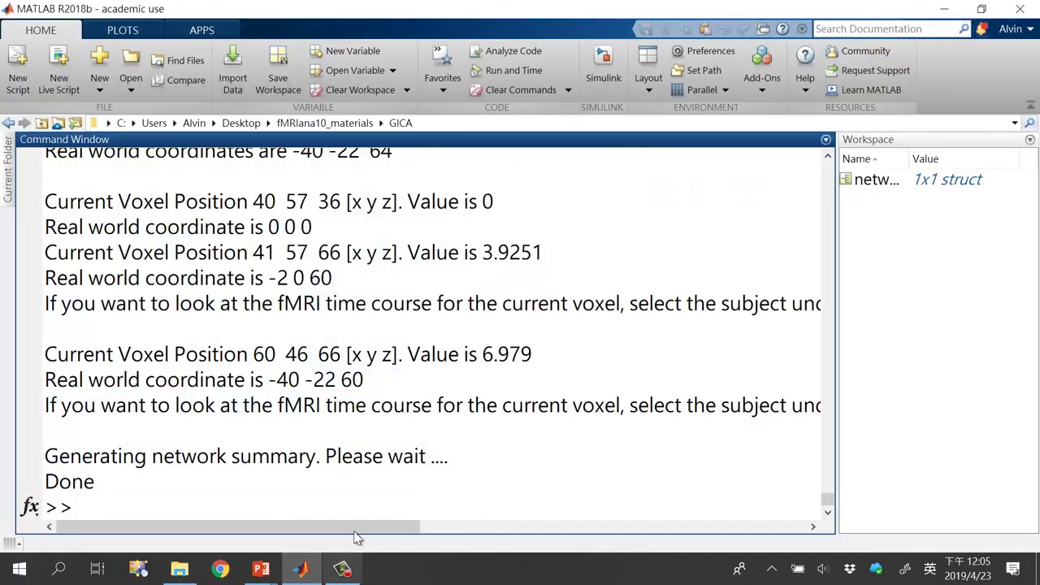
left_click(302, 569)
key("super")
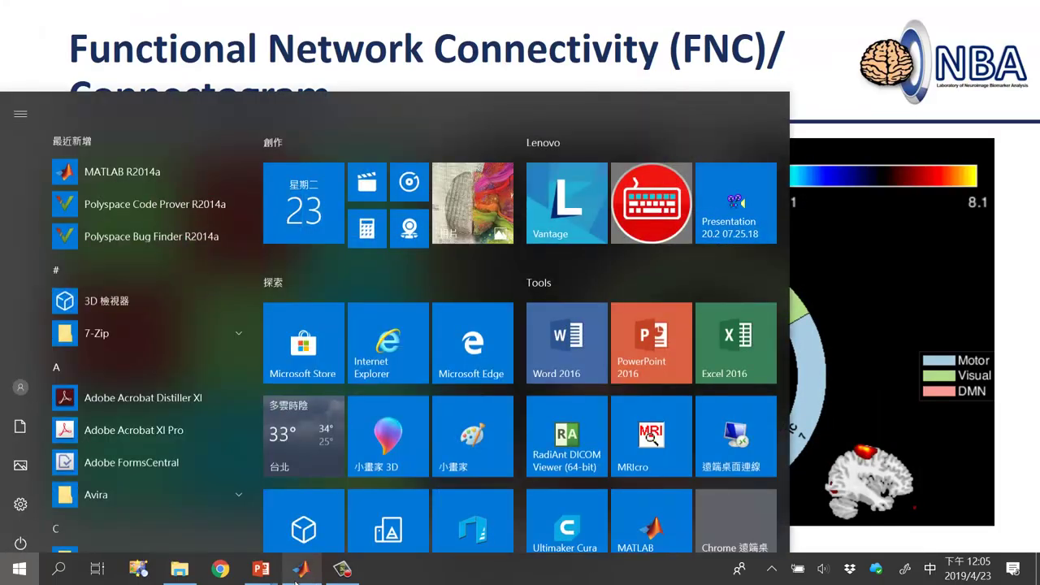
left_click(301, 568)
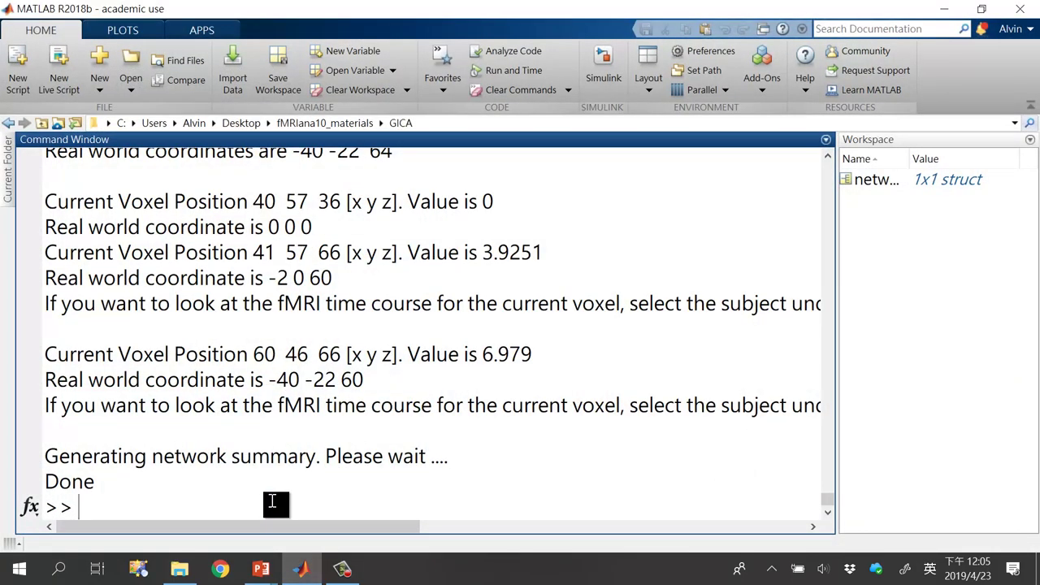
type("gift")
key("Return")
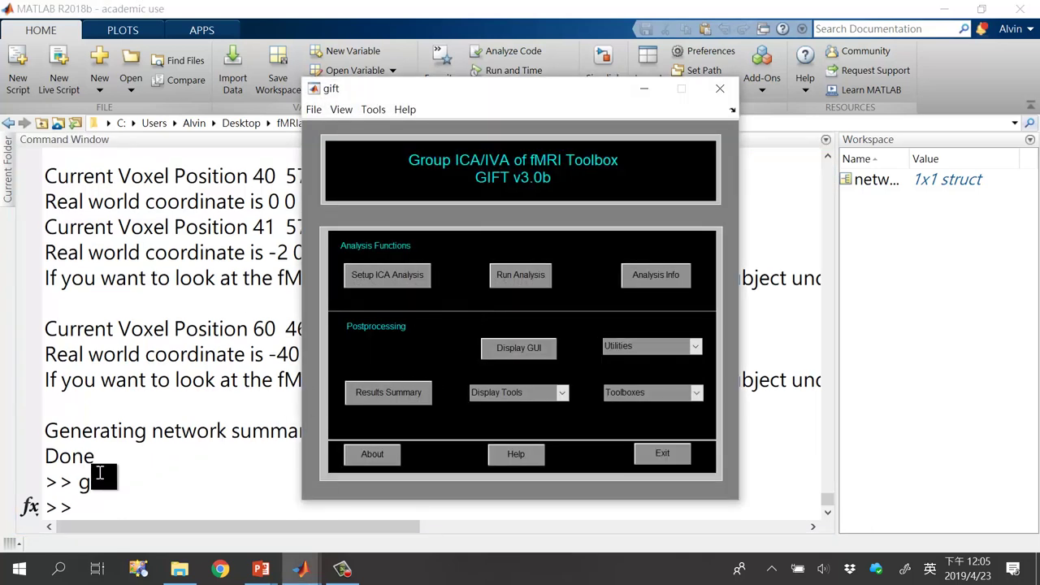
- Start a Results Summary from g_ica_parameter_info.mat in the GICA folder and decline selecting regressors for temporal sort
left_click(382, 398)
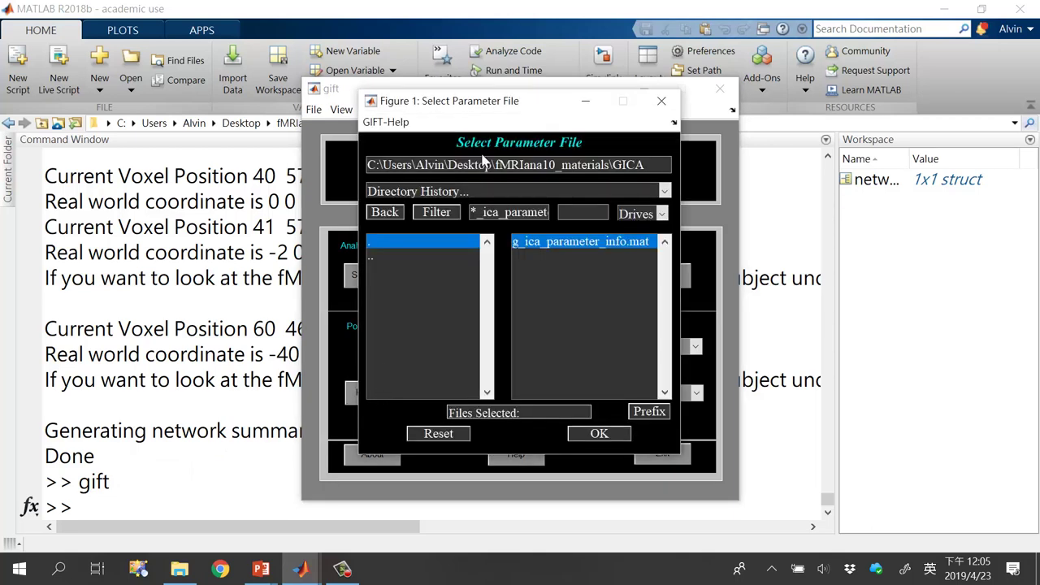
left_click_drag(496, 101, 632, 107)
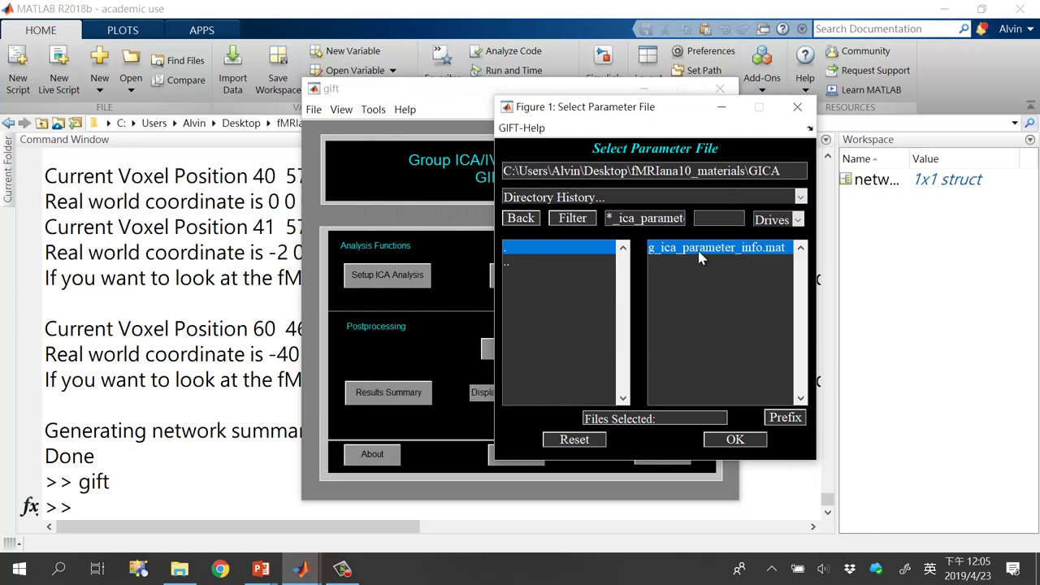
left_click(725, 257)
left_click(735, 438)
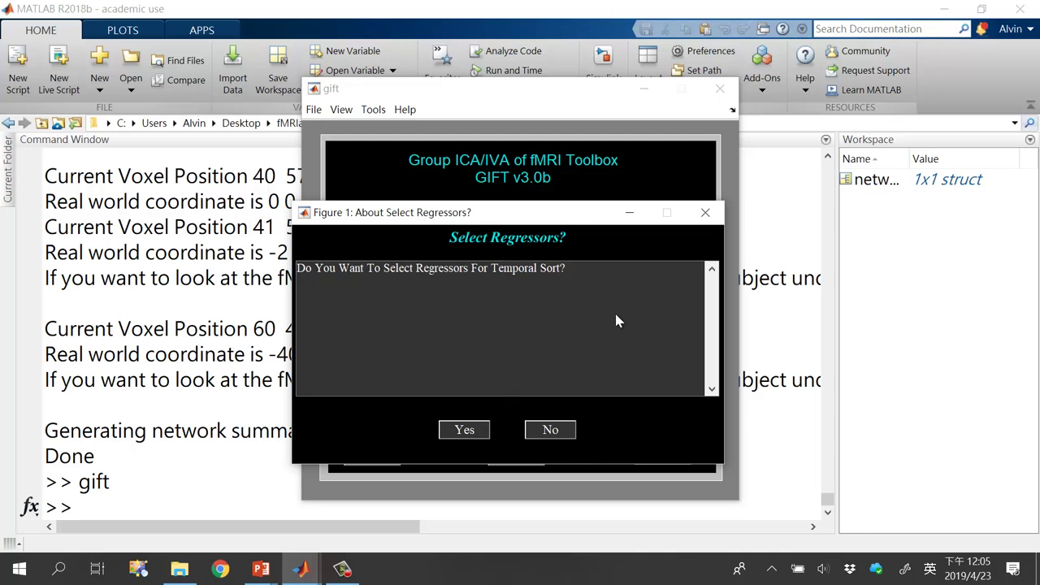
left_click(560, 433)
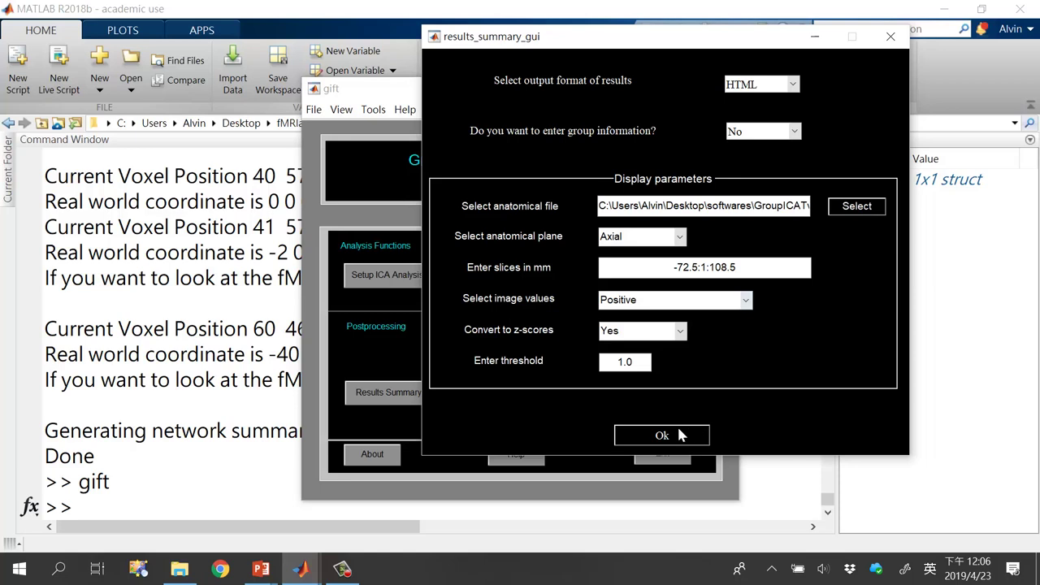
- Switch to File Explorer and open icatb_gica_html_report.html from the g_gica_results folder in Chrome
left_click(180, 568)
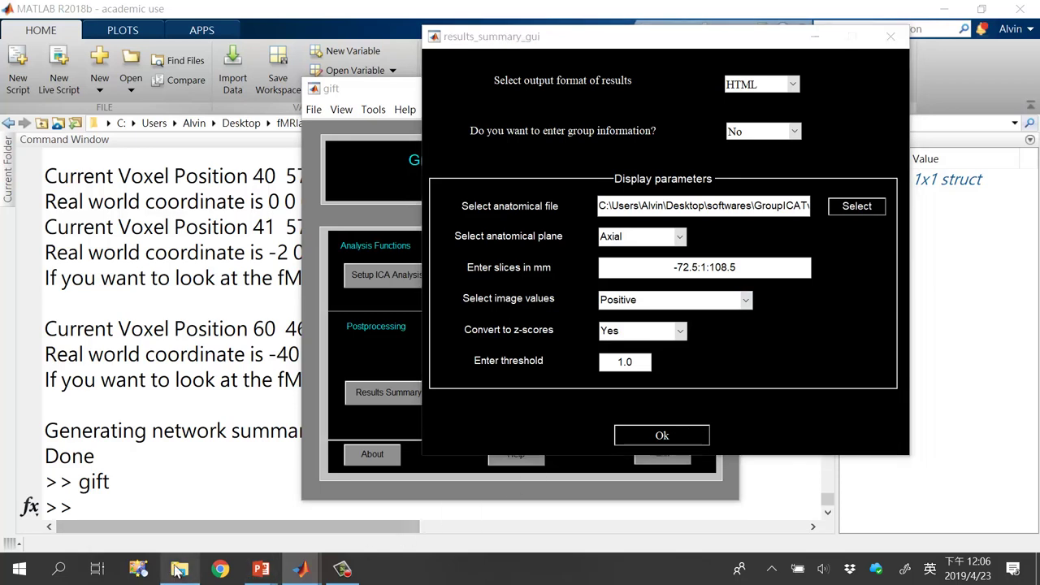
double_click(390, 200)
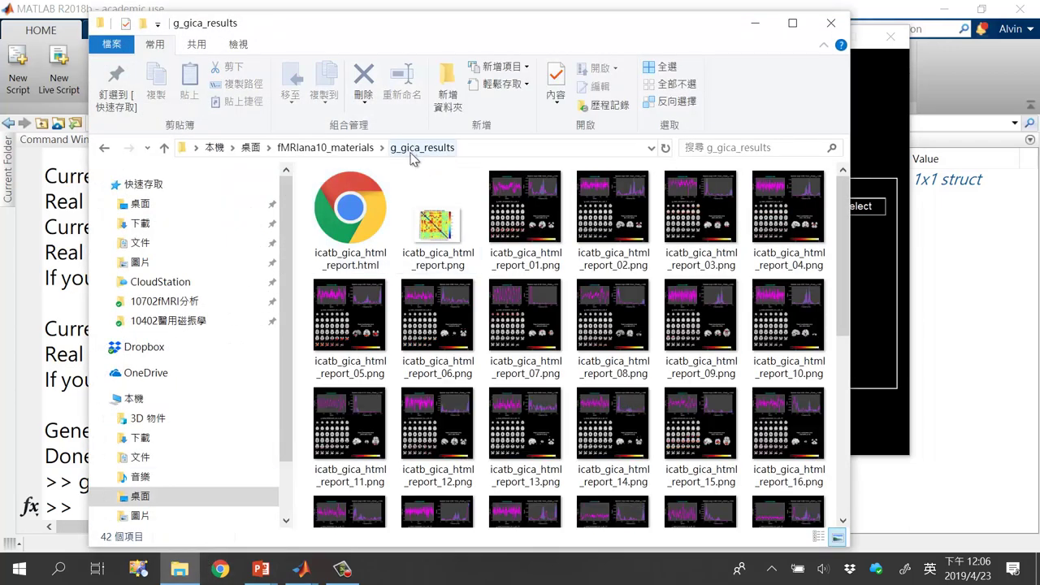
double_click(358, 209)
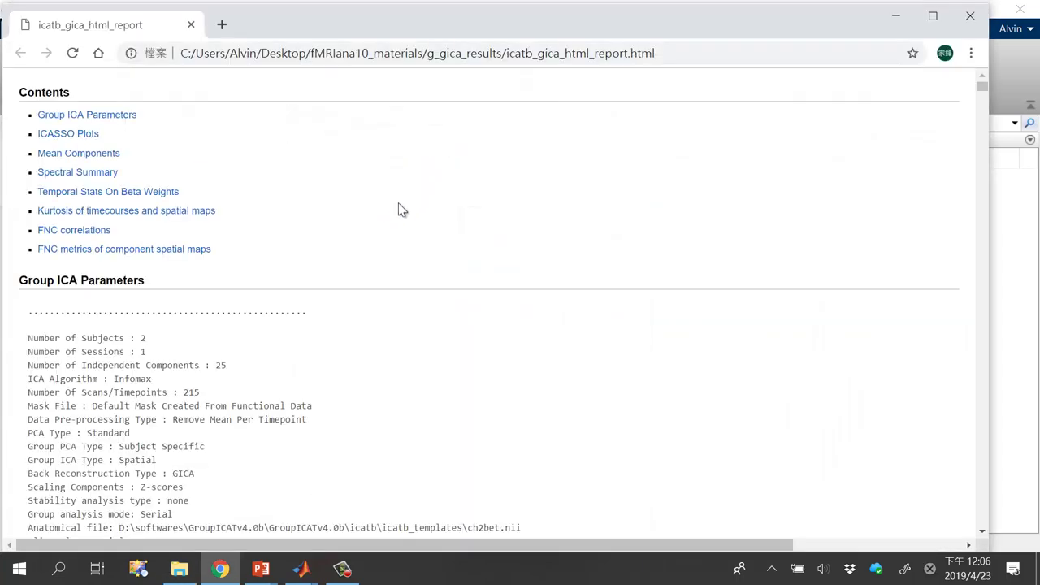
- Look through the ICA report from the Group ICA Parameters and Component 001 down to Component 007
scroll(144, 149, "down", 6)
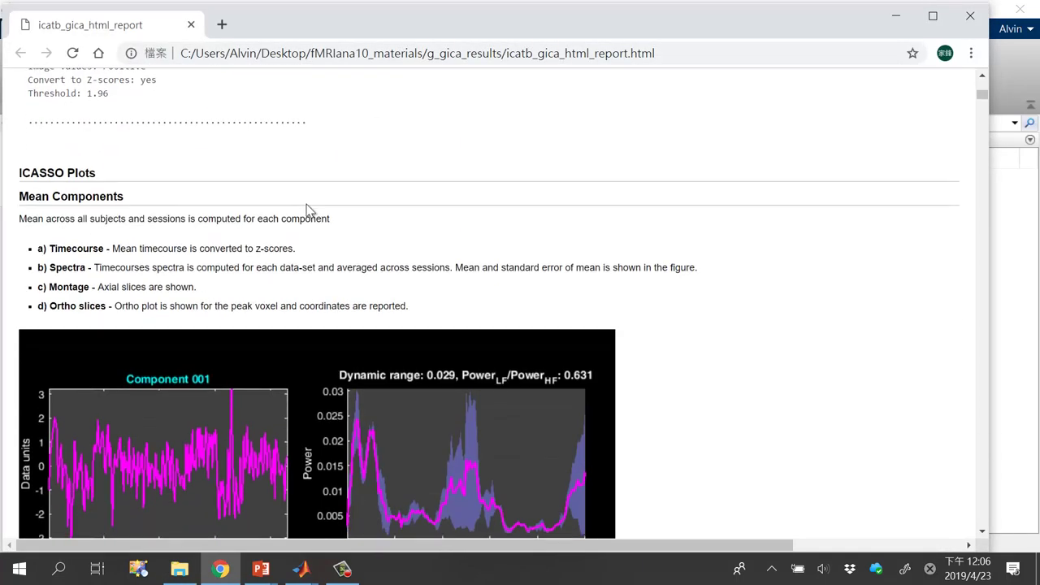
scroll(342, 209, "down", 5)
scroll(385, 210, "up", 3)
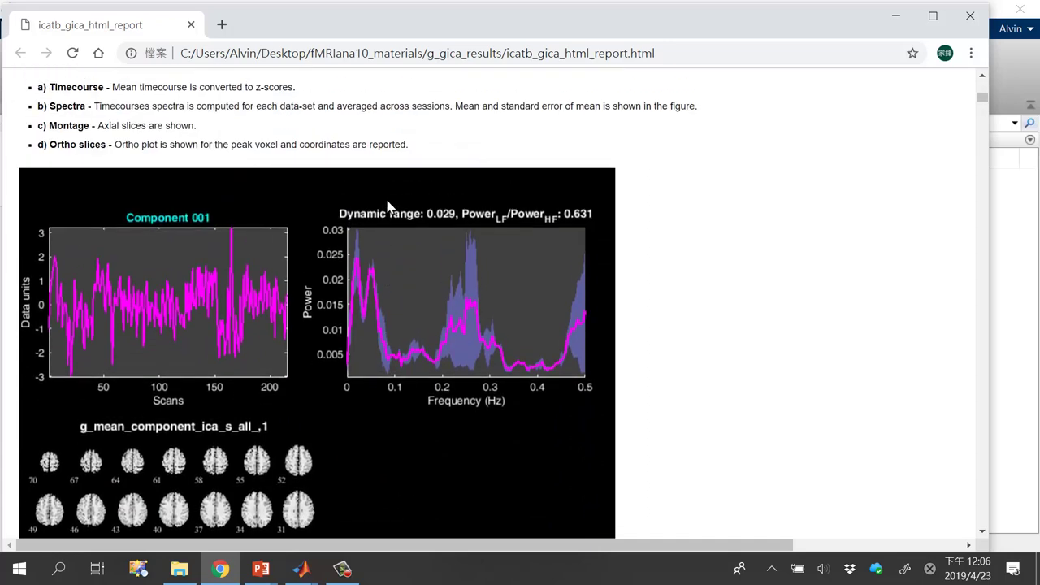
scroll(385, 209, "up", 3)
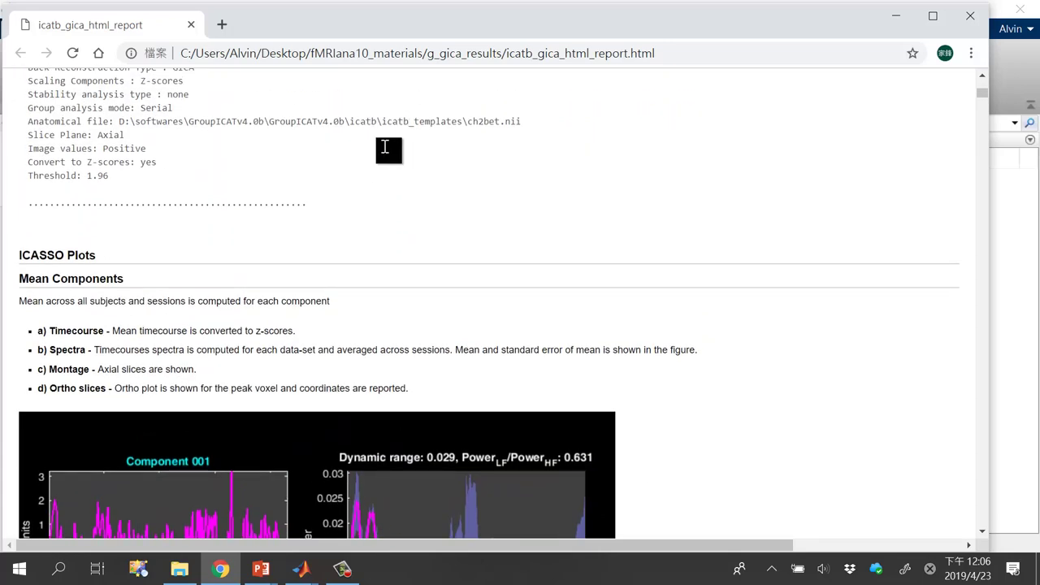
scroll(382, 194, "down", 4)
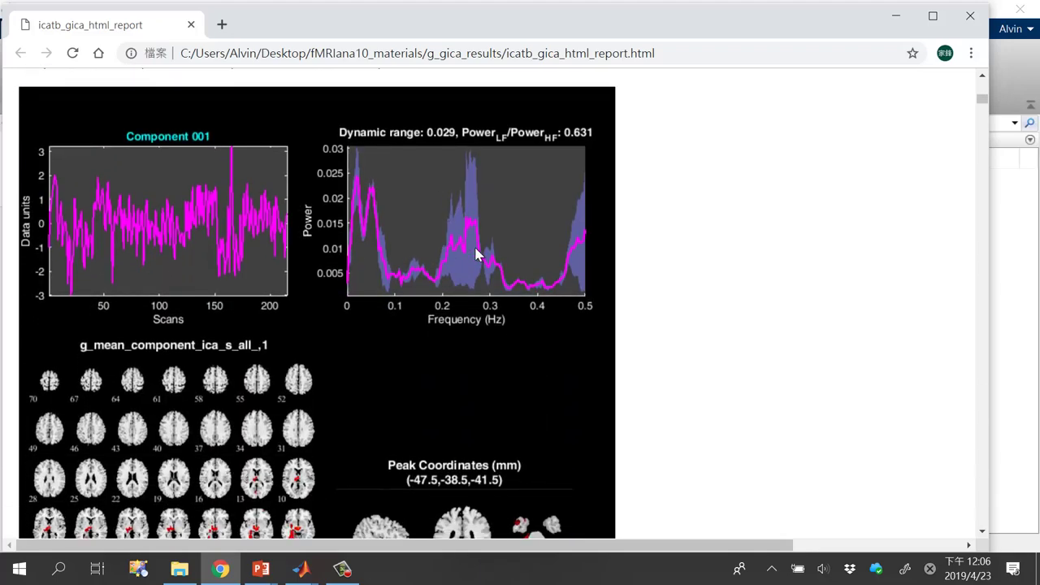
scroll(476, 252, "down", 6)
scroll(476, 245, "down", 20)
scroll(421, 265, "down", 19)
scroll(421, 265, "down", 3)
scroll(422, 267, "up", 1)
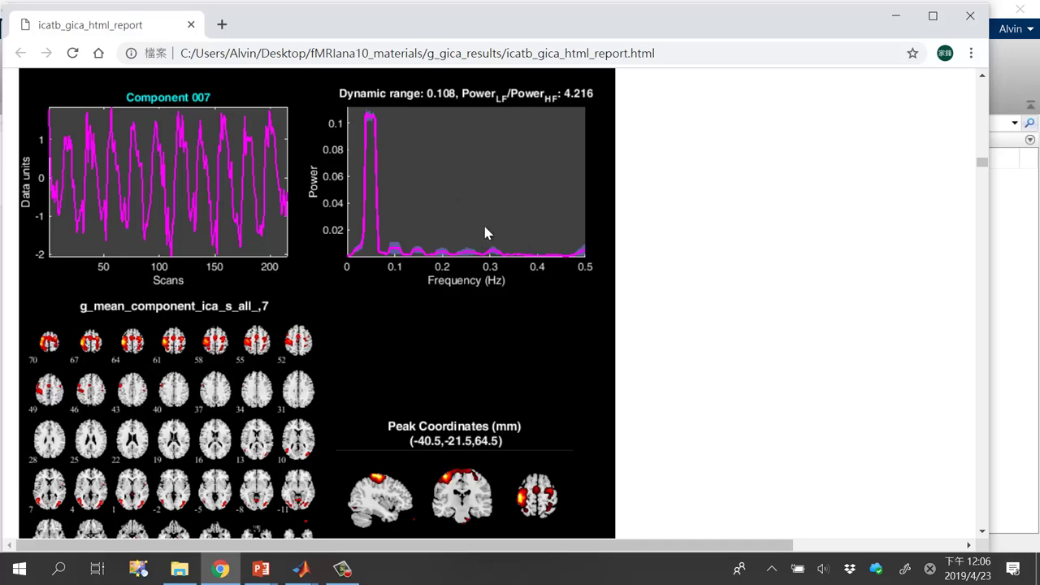
- Enlarge the report to 150% and examine Component 007's timecourse, power spectrum and peak-coordinate slices
scroll(480, 224, "up", 3)
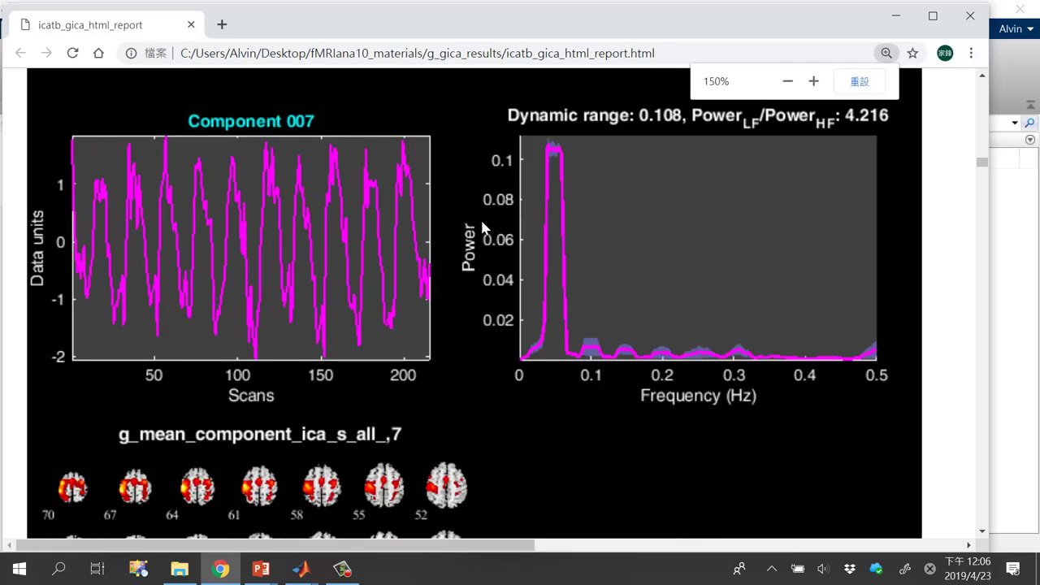
scroll(483, 229, "down", 1)
scroll(484, 234, "up", 1)
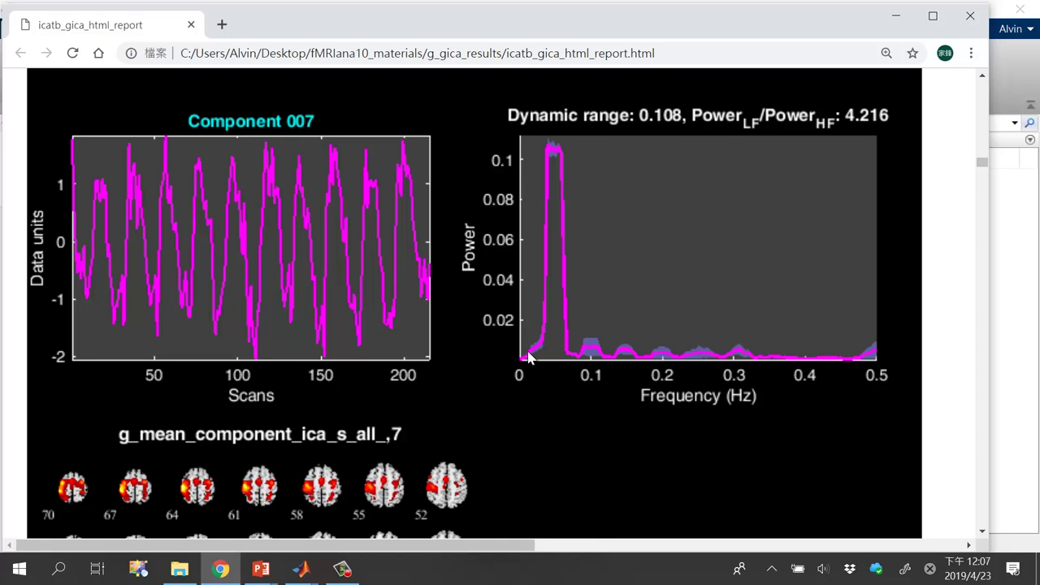
scroll(528, 357, "down", 5)
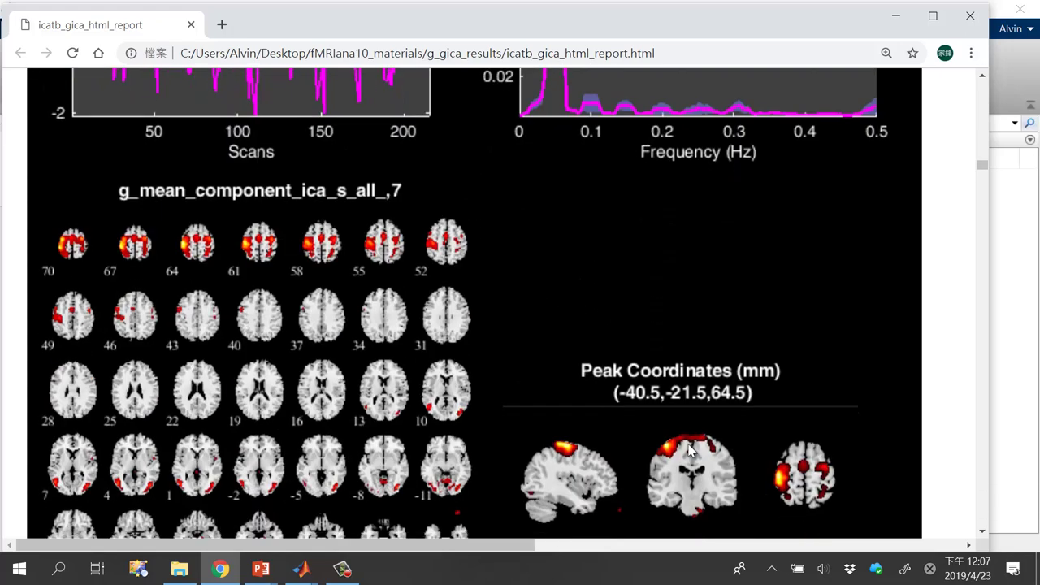
scroll(674, 297, "up", 7)
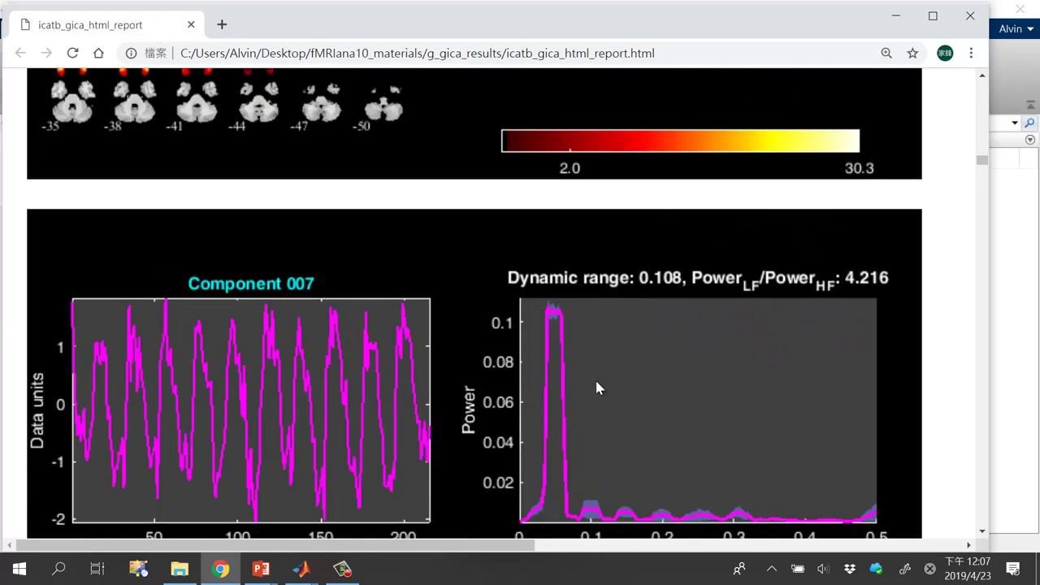
scroll(524, 311, "down", 1)
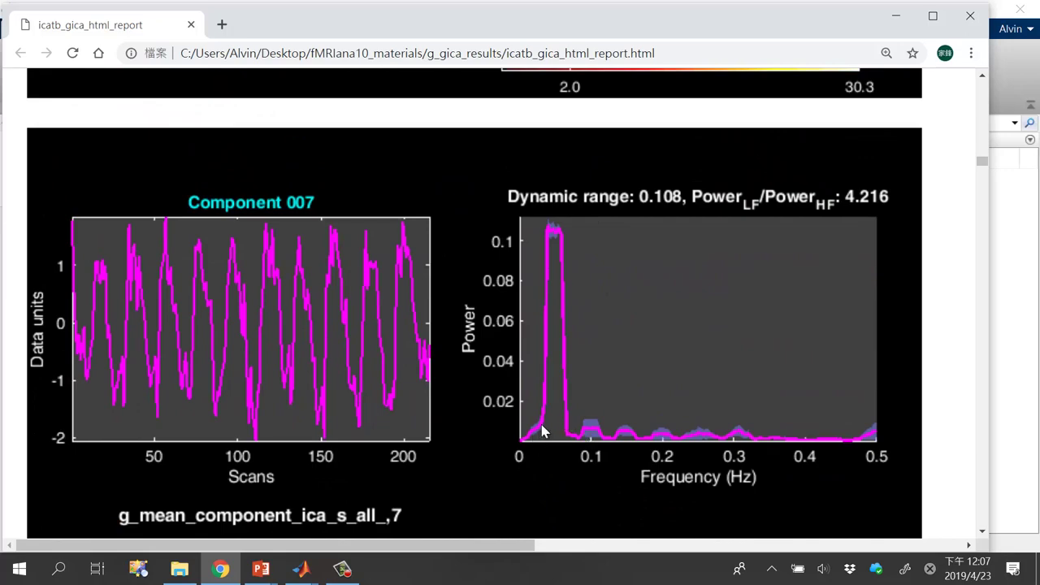
- Examine Component 006's timecourse, power spectrum, axial montage and peak-coordinate slices for comparison
scroll(540, 414, "up", 10)
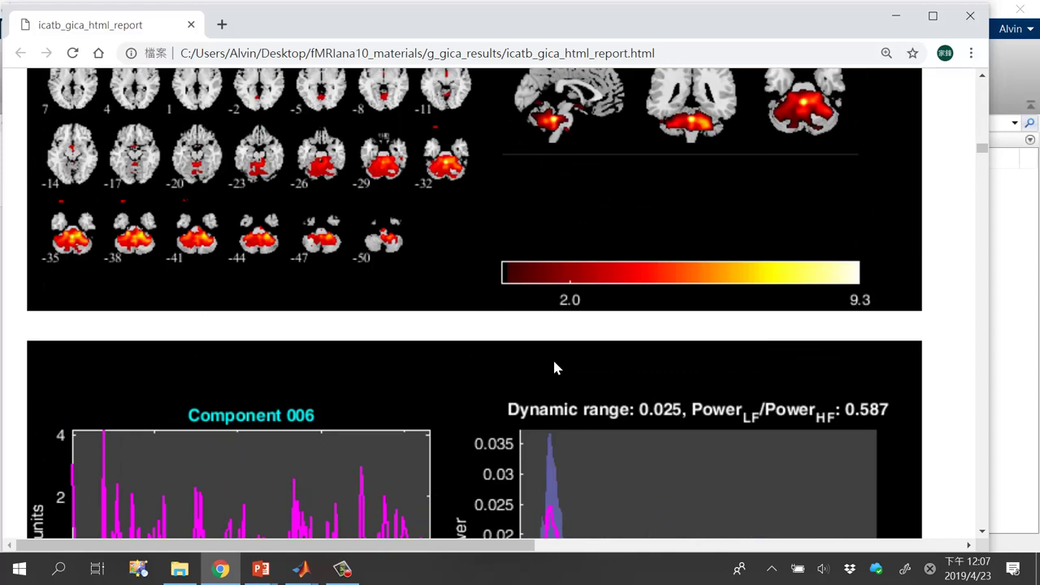
scroll(552, 363, "down", 4)
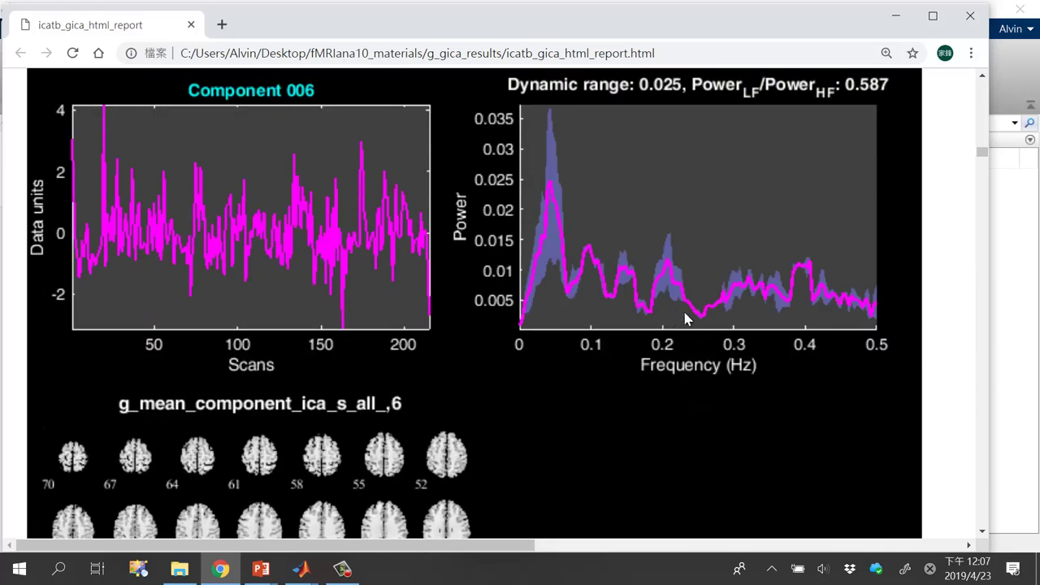
scroll(687, 306, "down", 2)
scroll(721, 244, "up", 2)
scroll(568, 266, "down", 4)
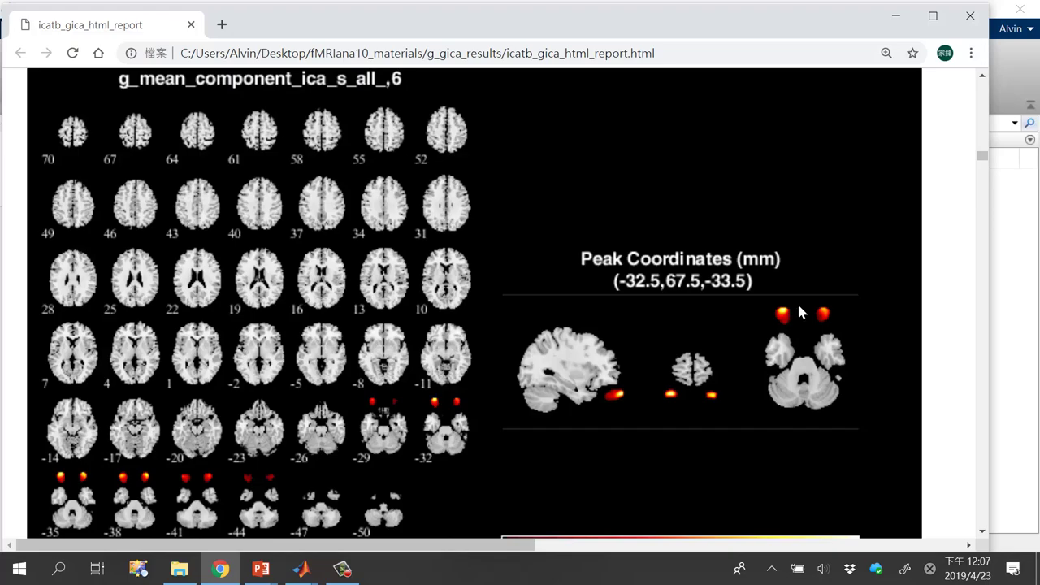
scroll(713, 292, "up", 5)
scroll(646, 310, "down", 5)
- Examine the timecourses, power spectra and spatial maps of Component 008 and Component 009 in the report
scroll(640, 313, "down", 8)
scroll(640, 317, "down", 3)
scroll(568, 305, "up", 3)
scroll(645, 284, "down", 3)
scroll(643, 280, "down", 5)
scroll(624, 227, "down", 1)
scroll(642, 260, "down", 3)
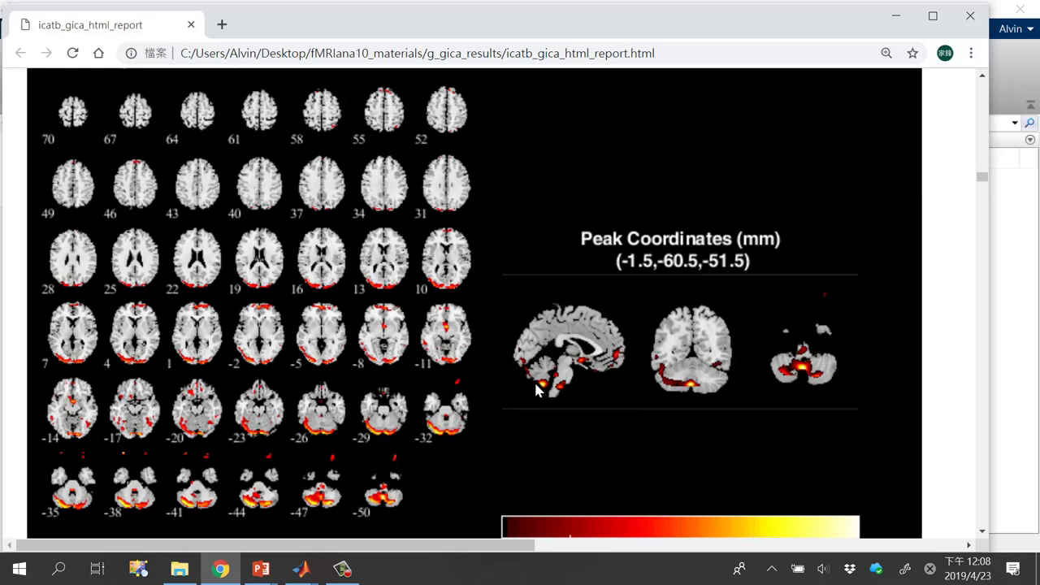
scroll(544, 382, "up", 4)
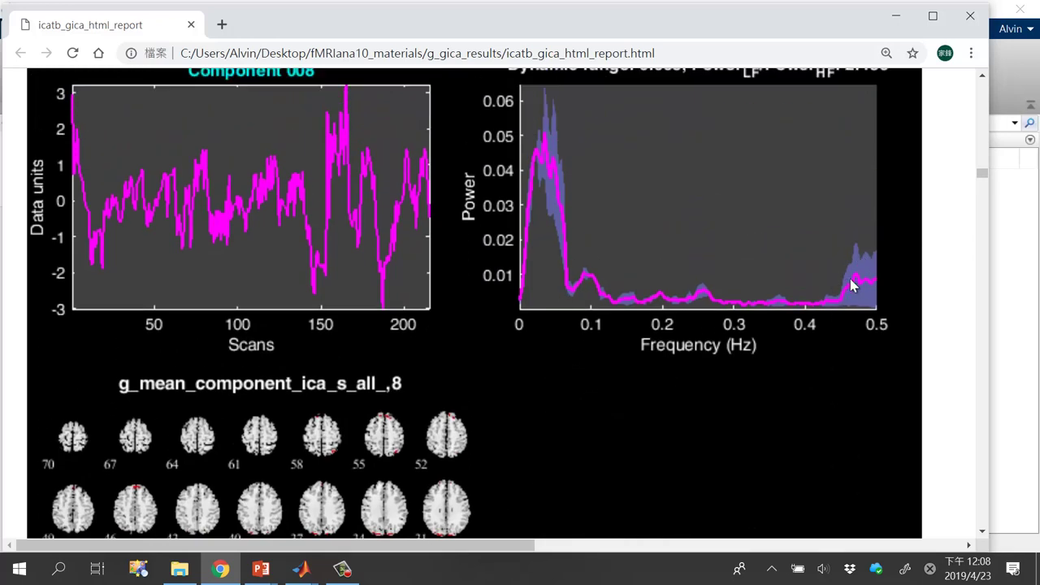
scroll(622, 365, "down", 14)
scroll(636, 343, "up", 1)
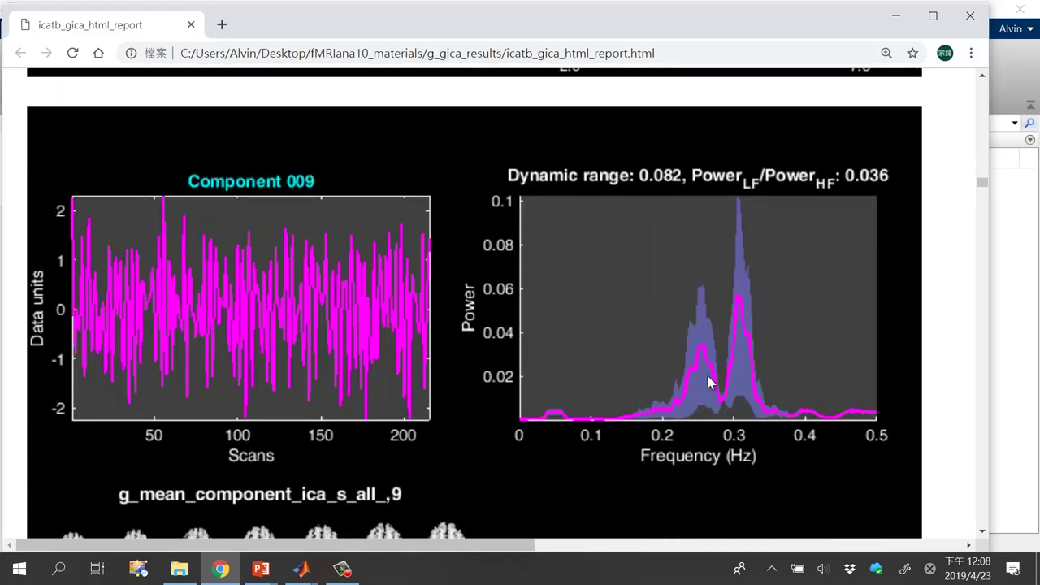
scroll(716, 388, "down", 4)
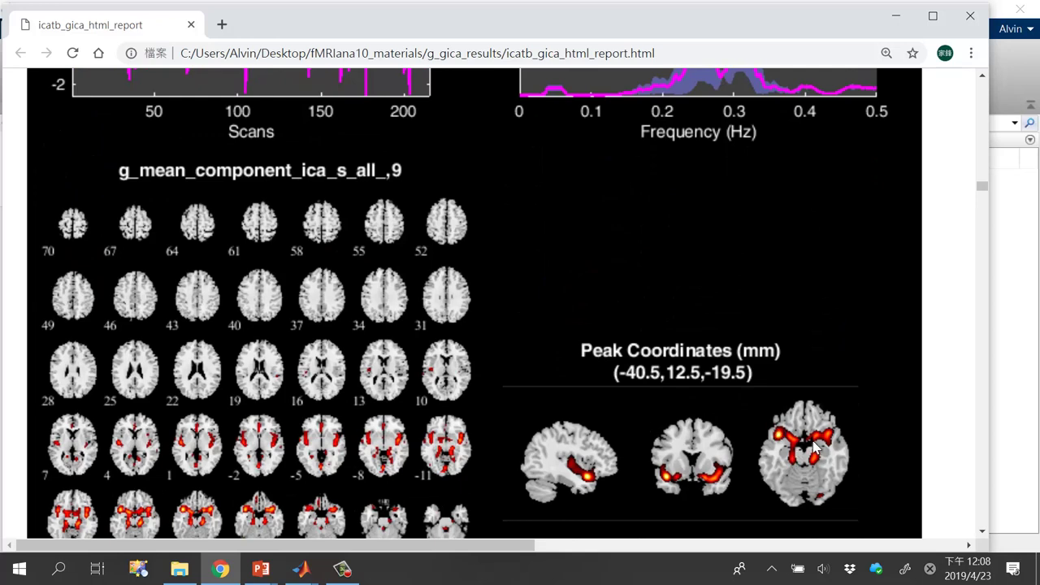
- Examine the power spectra and peak-coordinate slices of Components 009, 010 and 011 in the report
scroll(796, 431, "up", 3)
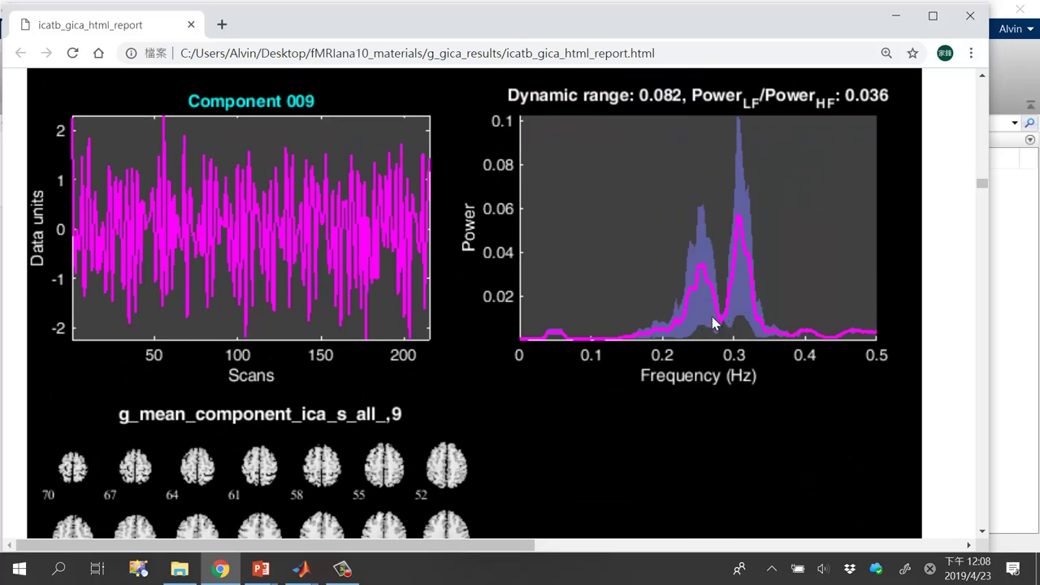
scroll(723, 308, "down", 7)
scroll(715, 325, "down", 4)
scroll(725, 309, "down", 7)
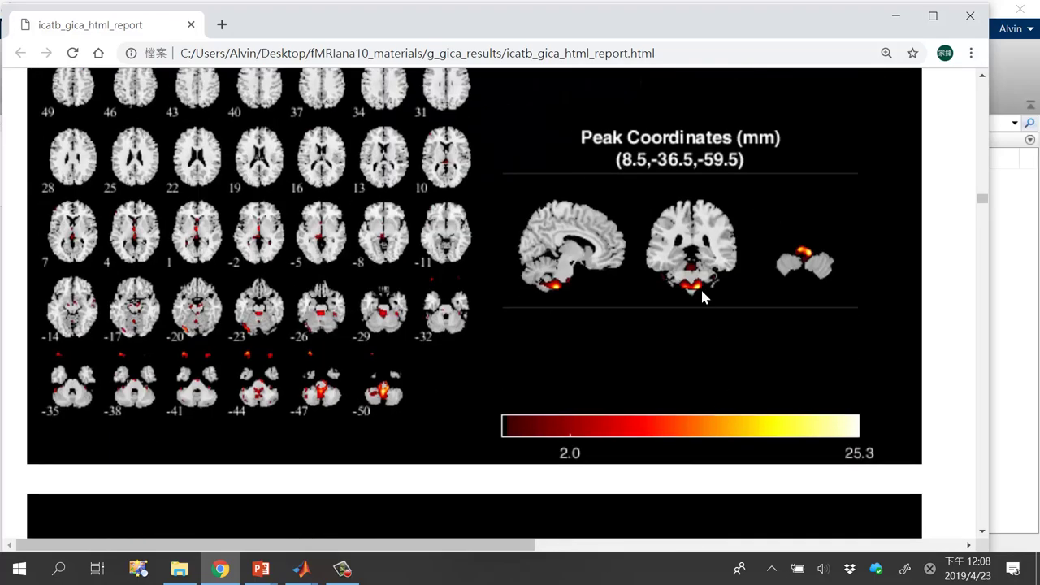
scroll(686, 275, "down", 8)
scroll(641, 273, "up", 4)
scroll(613, 292, "down", 6)
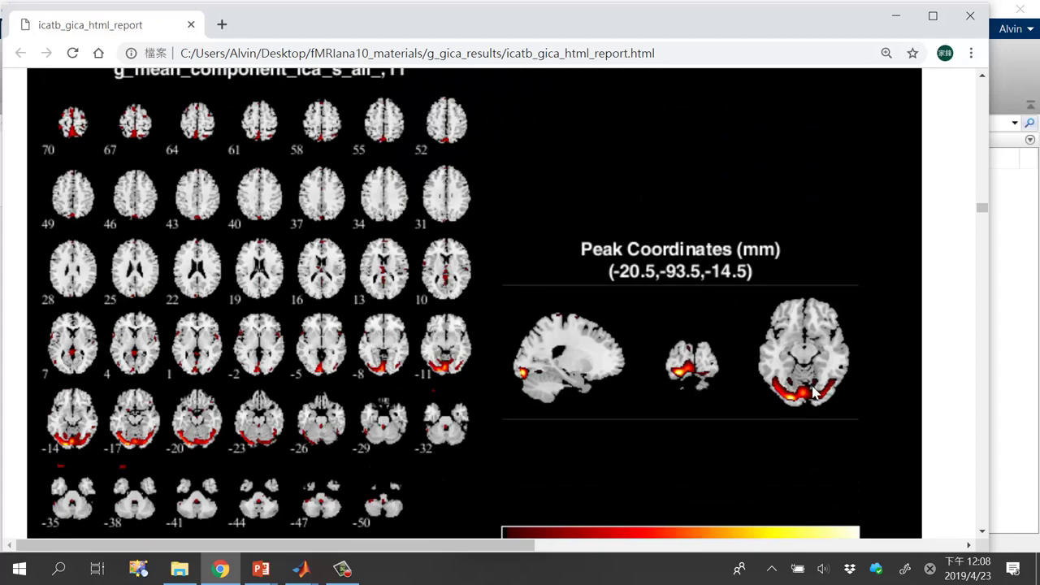
scroll(682, 324, "up", 4)
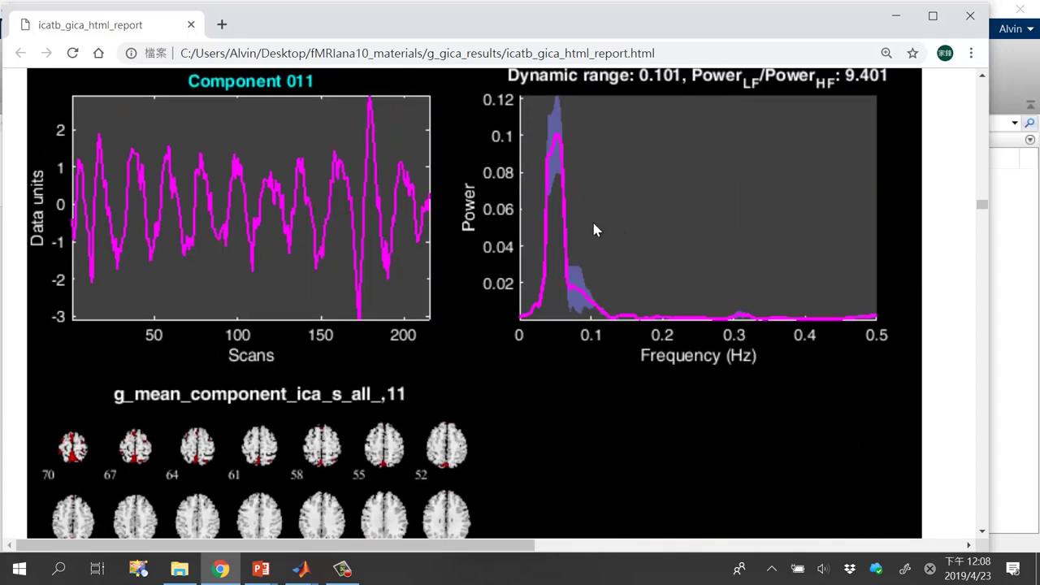
- Examine the timecourses, power spectra and spatial maps of Components 012, 013 and 014
scroll(625, 240, "down", 12)
scroll(626, 279, "up", 1)
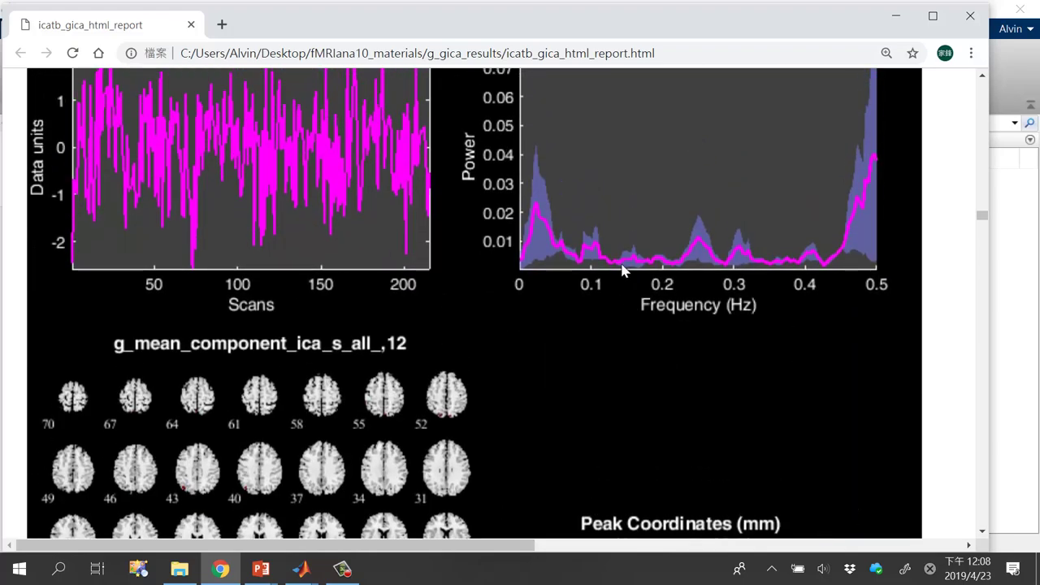
scroll(626, 268, "down", 3)
scroll(633, 272, "up", 3)
scroll(639, 293, "down", 10)
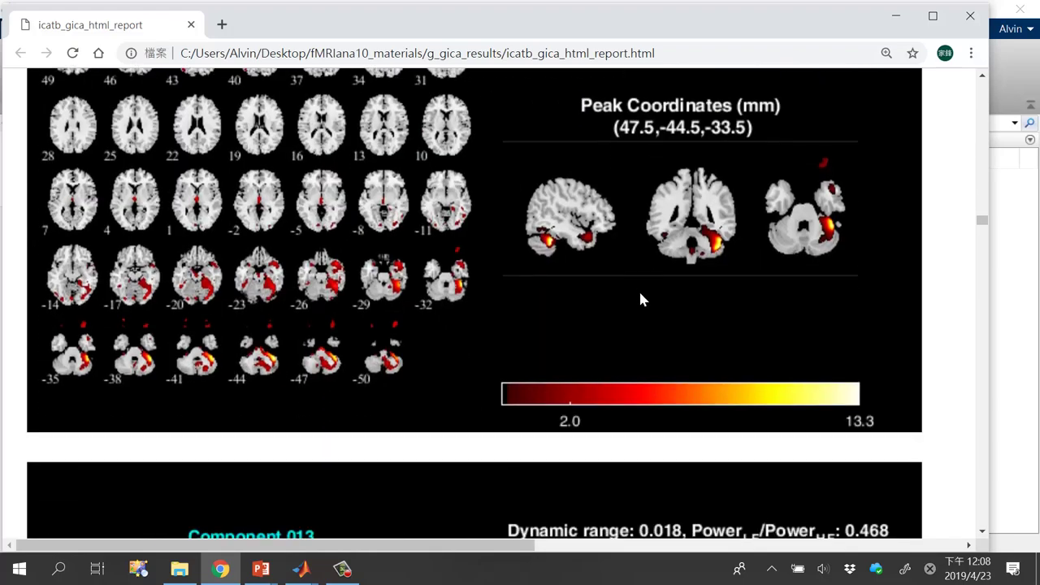
scroll(650, 257, "down", 8)
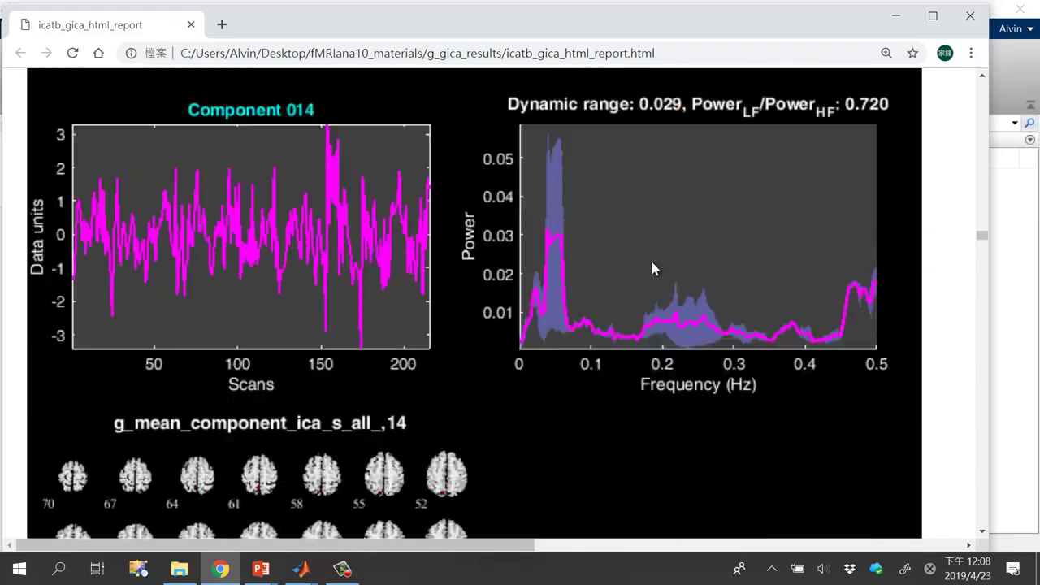
scroll(654, 268, "up", 1)
scroll(625, 346, "down", 4)
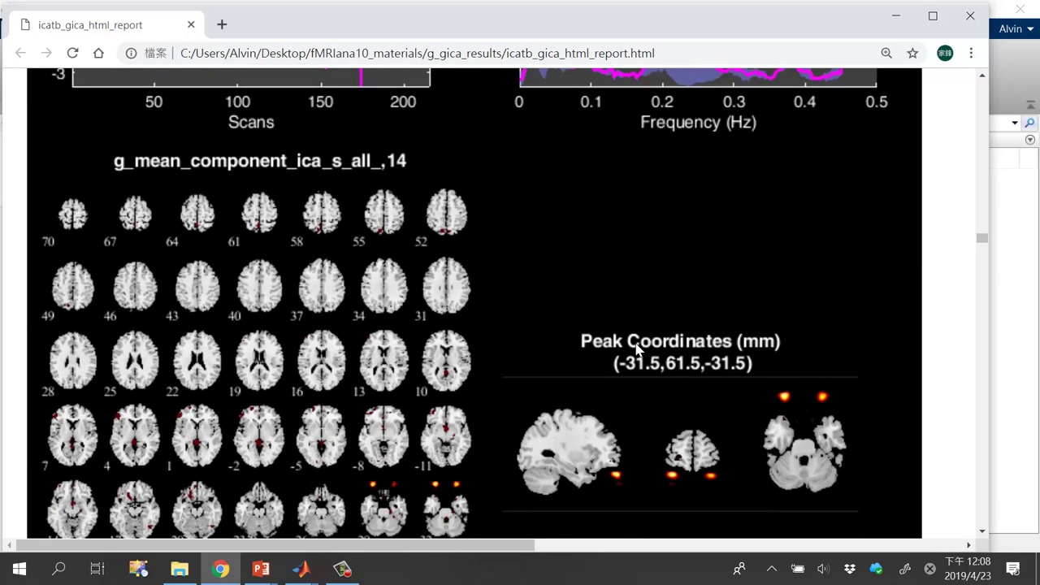
scroll(778, 398, "down", 5)
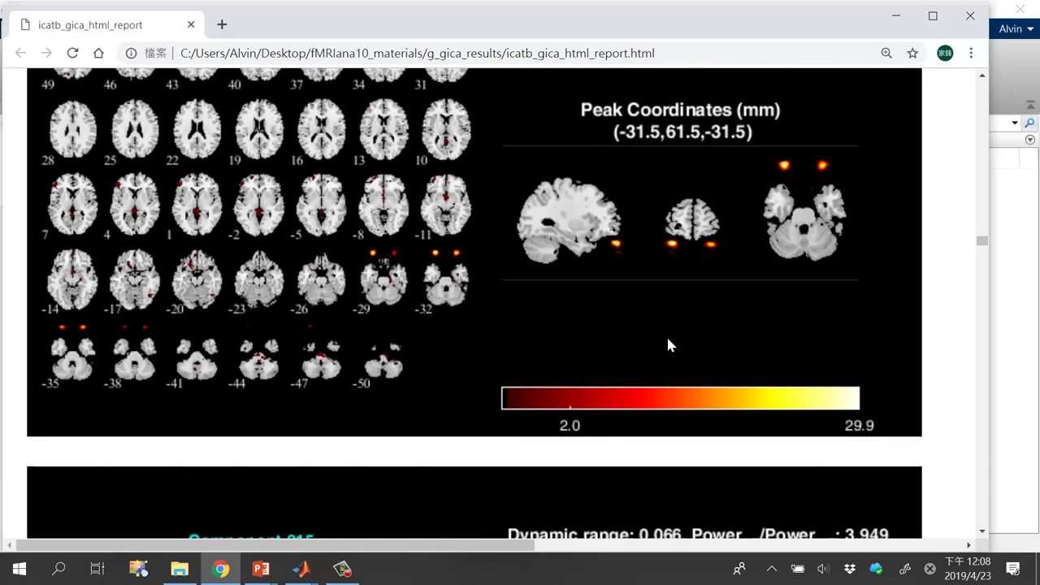
- Examine Component 015's spatial map and power spectrum, and skim the remaining components down to Component 024
scroll(646, 334, "down", 5)
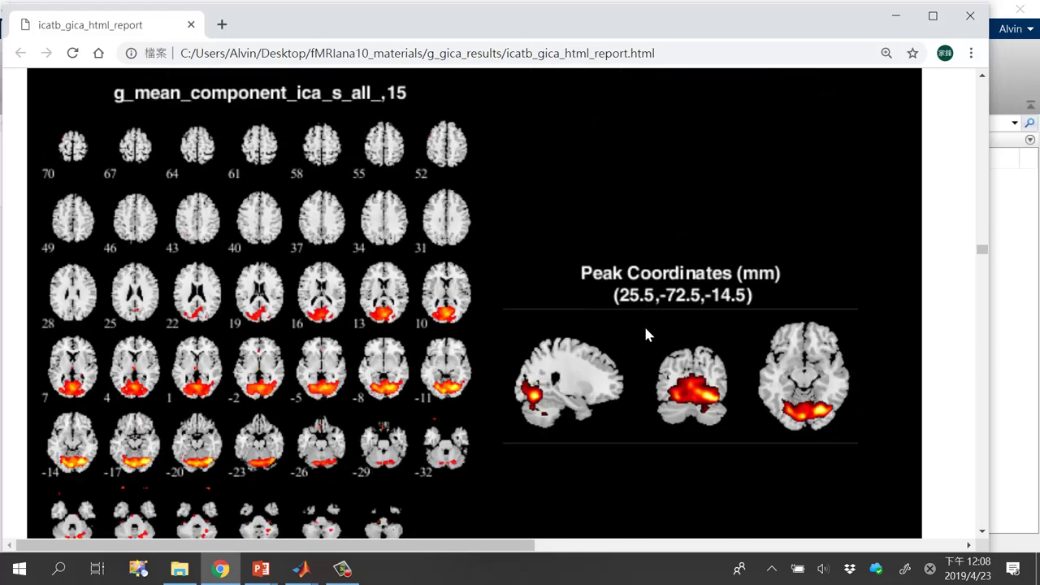
scroll(707, 317, "up", 4)
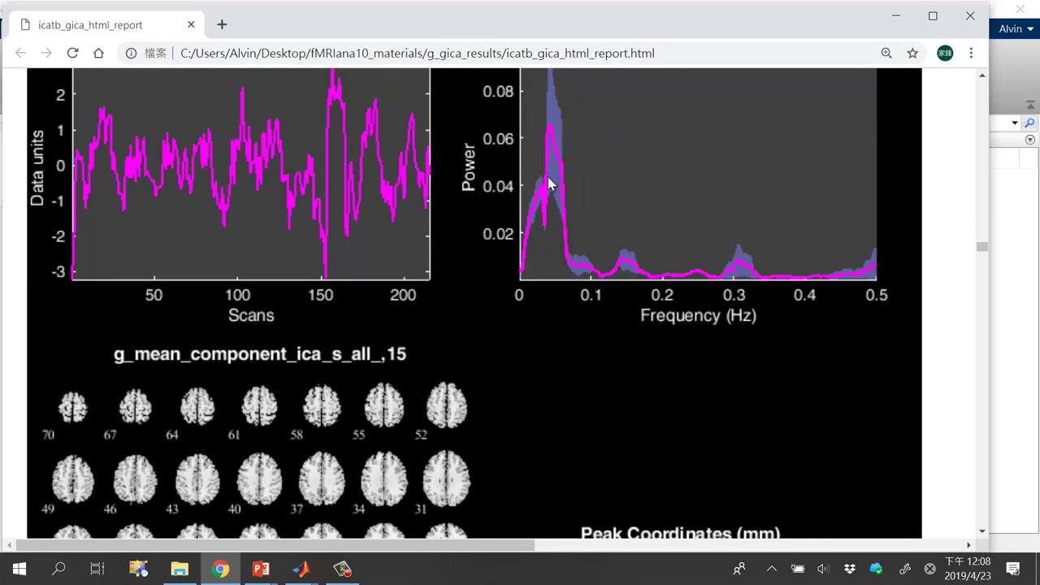
scroll(604, 246, "down", 3)
scroll(603, 246, "down", 10)
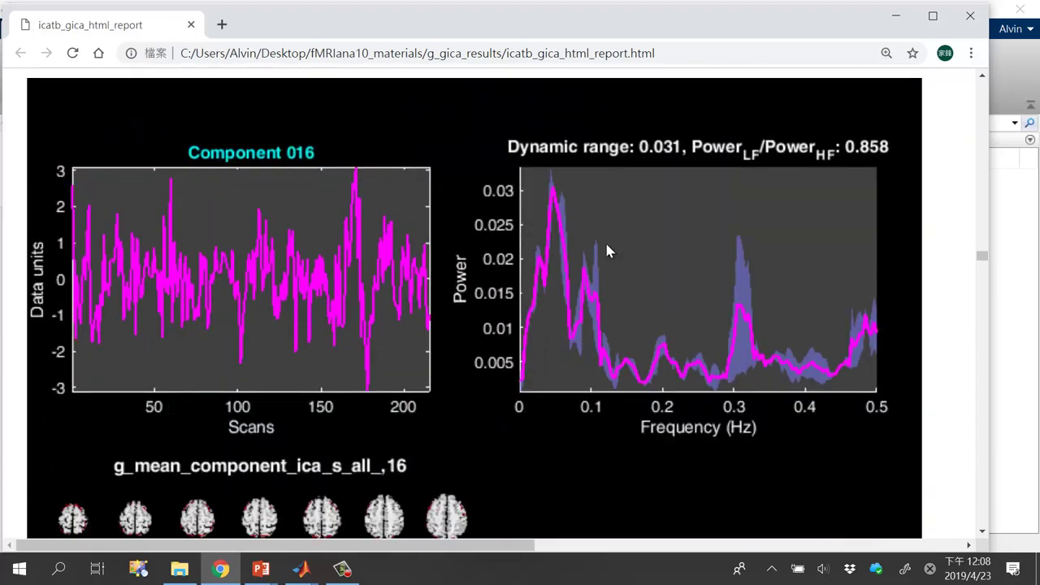
scroll(603, 241, "down", 5)
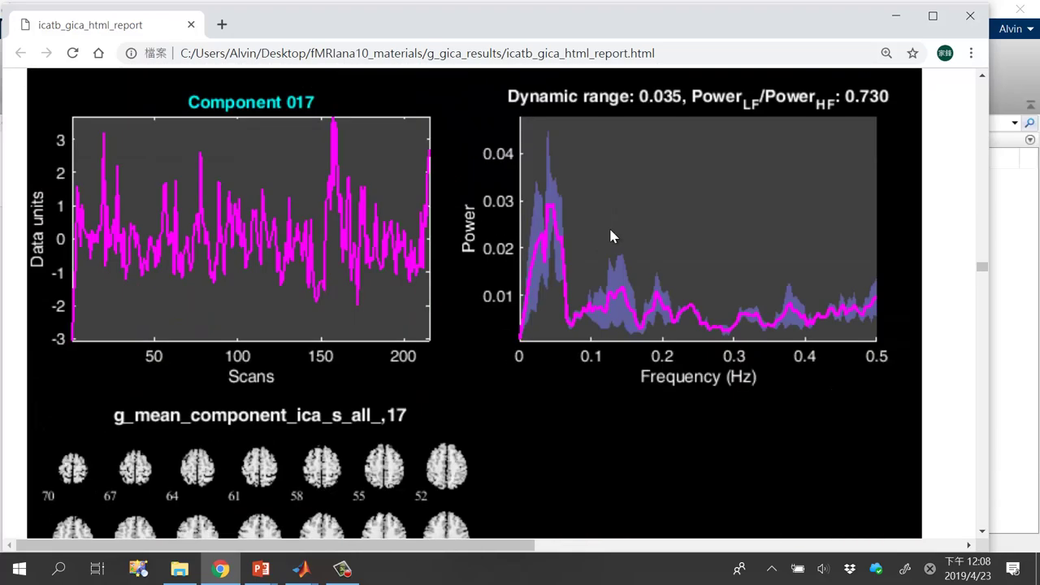
scroll(625, 235, "down", 20)
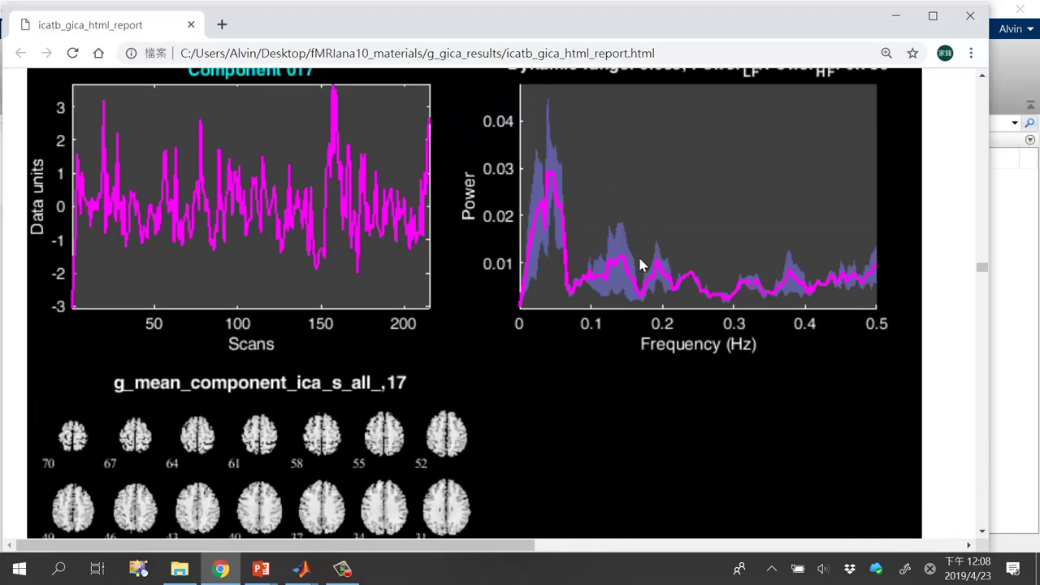
scroll(596, 274, "down", 20)
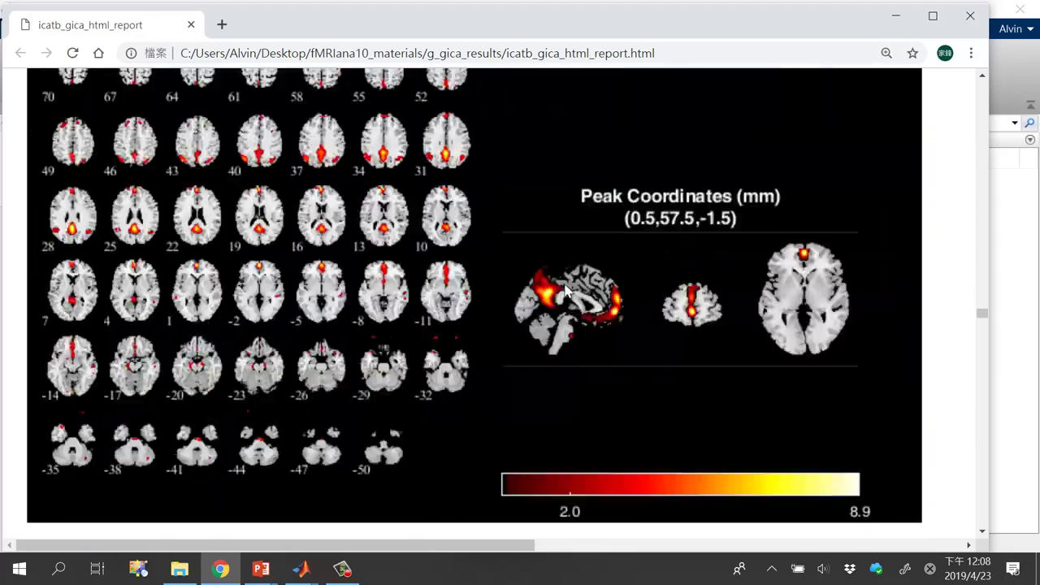
scroll(566, 293, "down", 20)
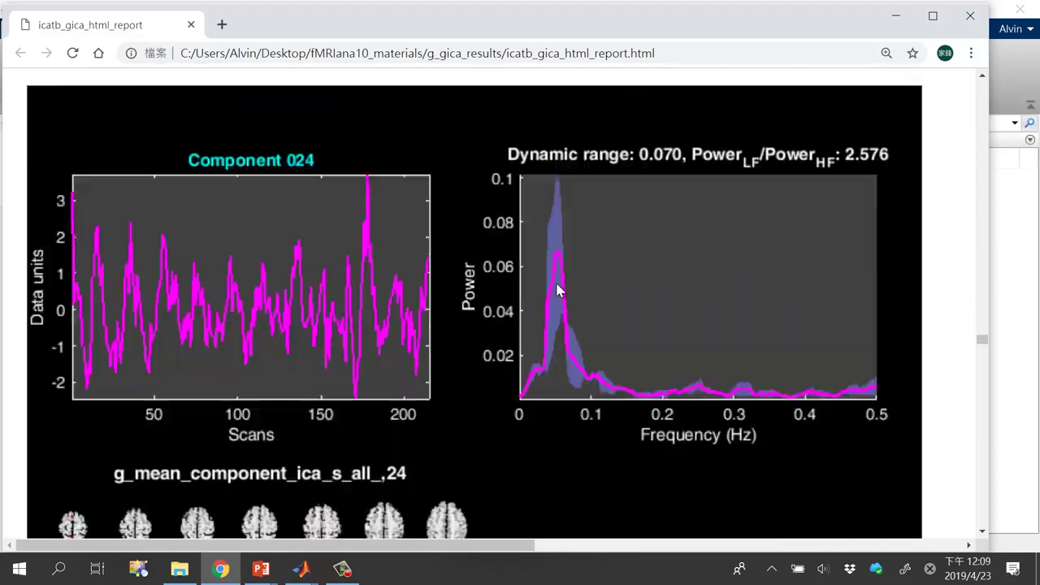
- Review the DynamicRange and fALFF table below the component figures, highlighting the rows of components 7 and 11
scroll(544, 302, "down", 15)
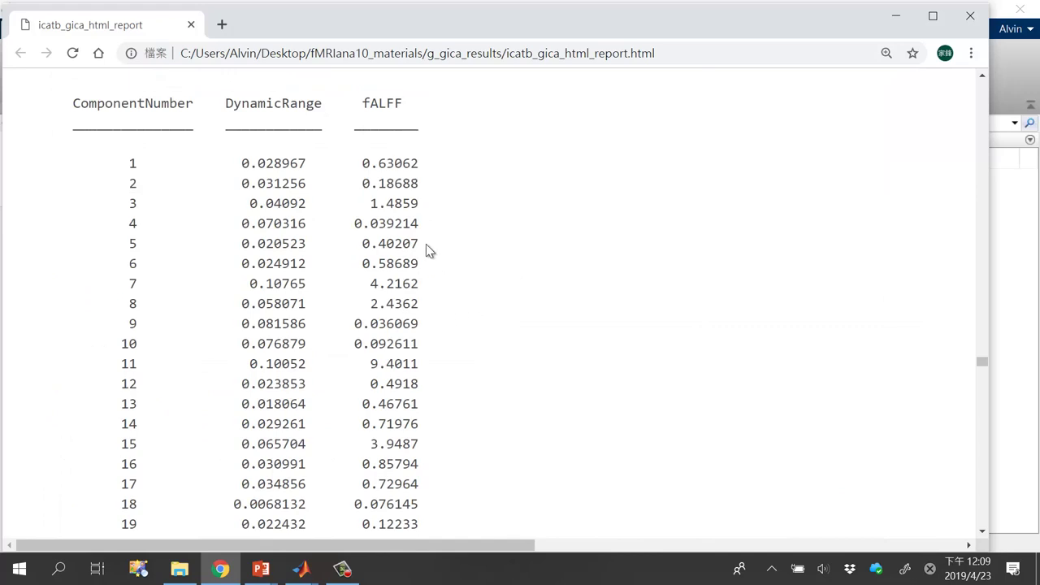
double_click(382, 101)
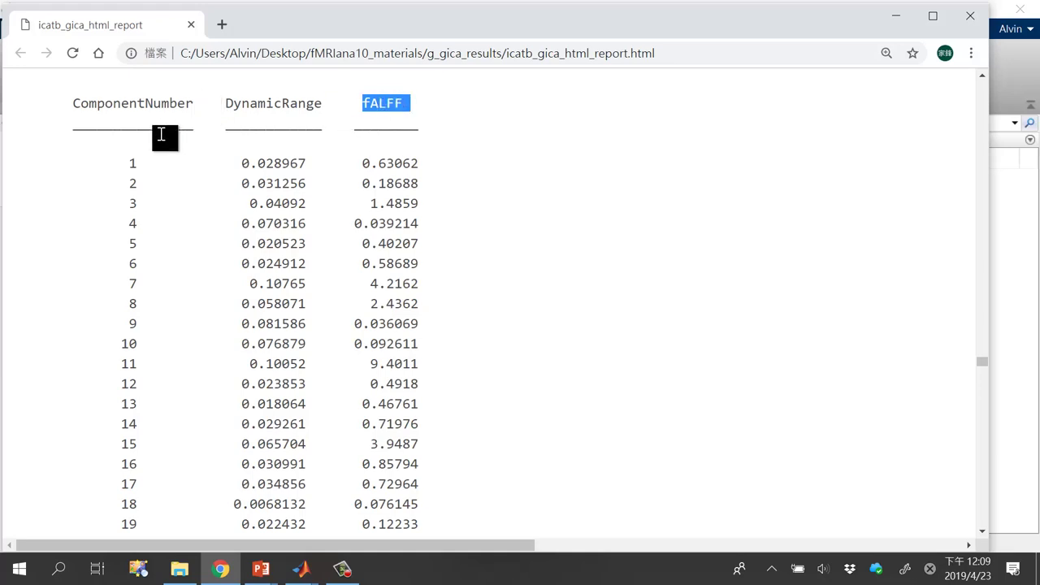
left_click_drag(129, 283, 428, 283)
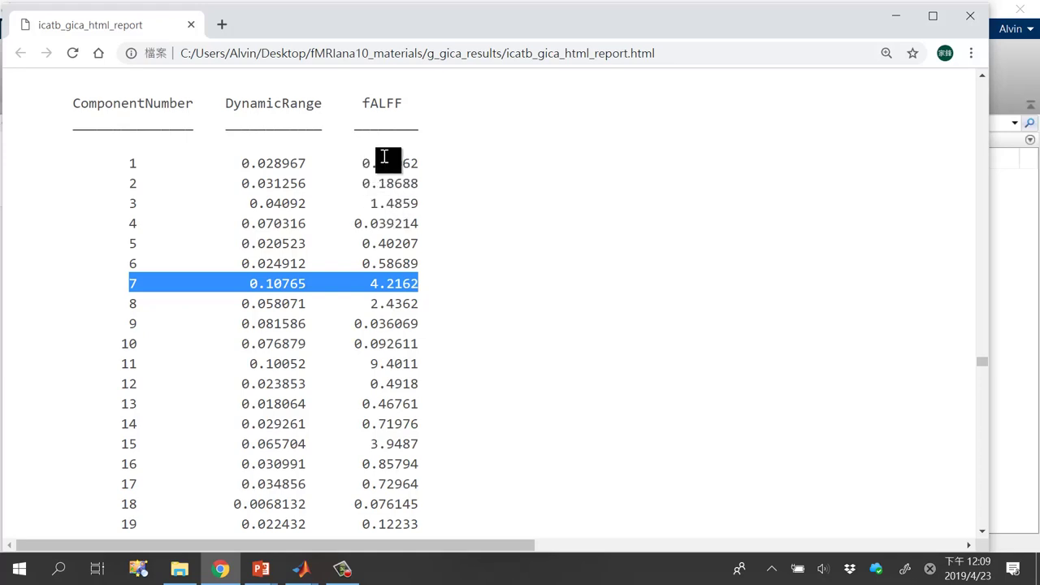
left_click_drag(431, 288, 126, 283)
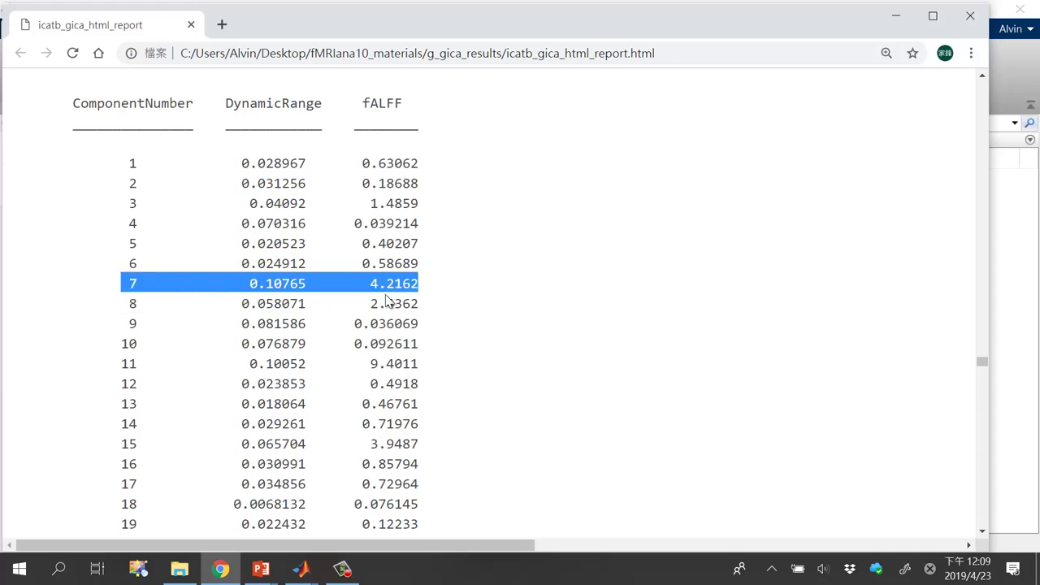
left_click_drag(123, 364, 438, 370)
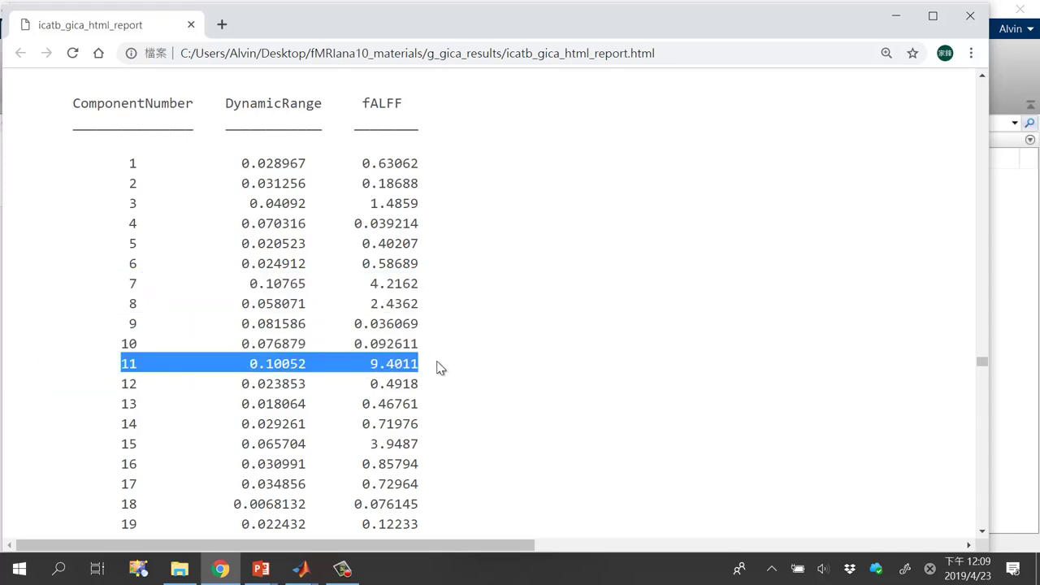
scroll(376, 361, "down", 1)
scroll(376, 362, "down", 1)
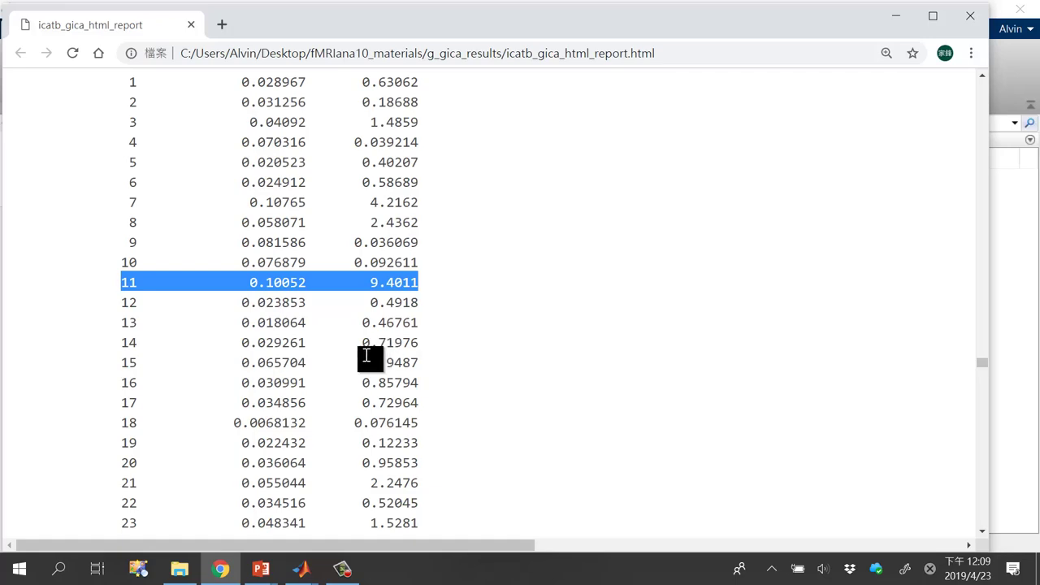
- Look through the report's Rsquare table of components and the R² bar chart beneath it
scroll(480, 316, "down", 6)
scroll(475, 300, "up", 2)
scroll(468, 297, "down", 4)
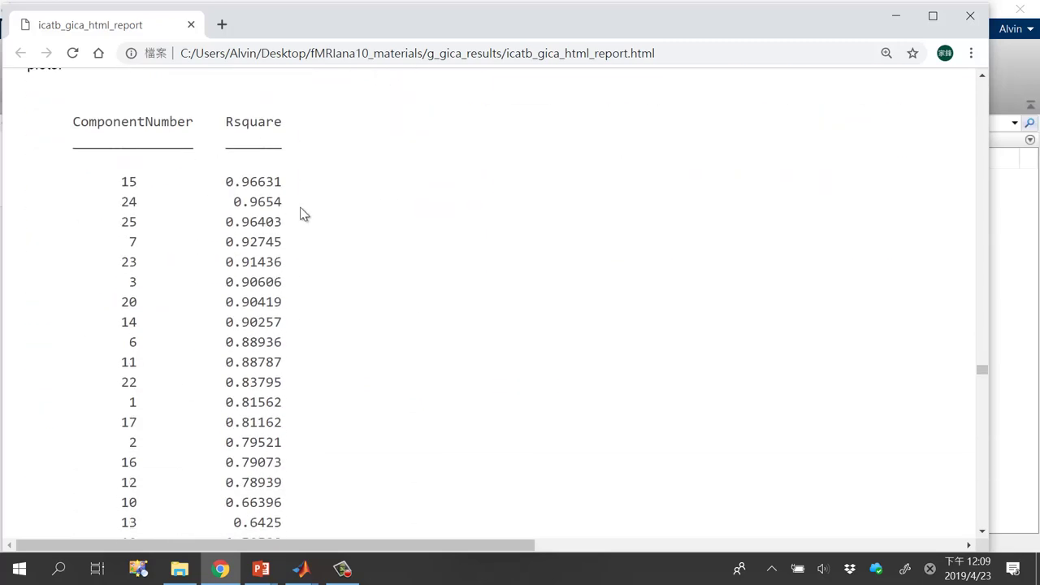
scroll(441, 242, "down", 12)
scroll(660, 197, "up", 12)
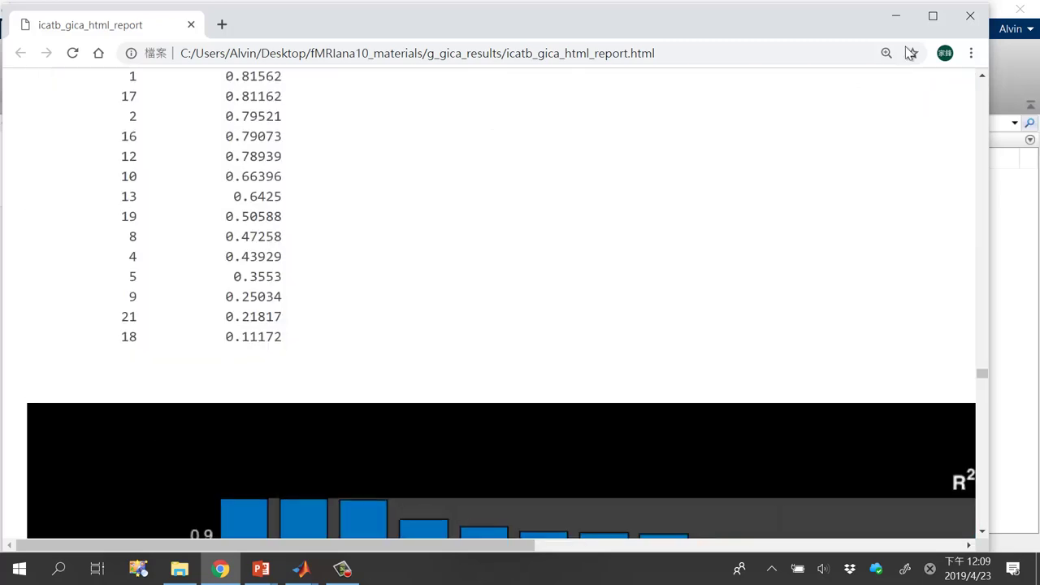
- Close the HTML report, minimize the g_gica_results folder window and dismiss the results summary settings dialog
left_click(970, 16)
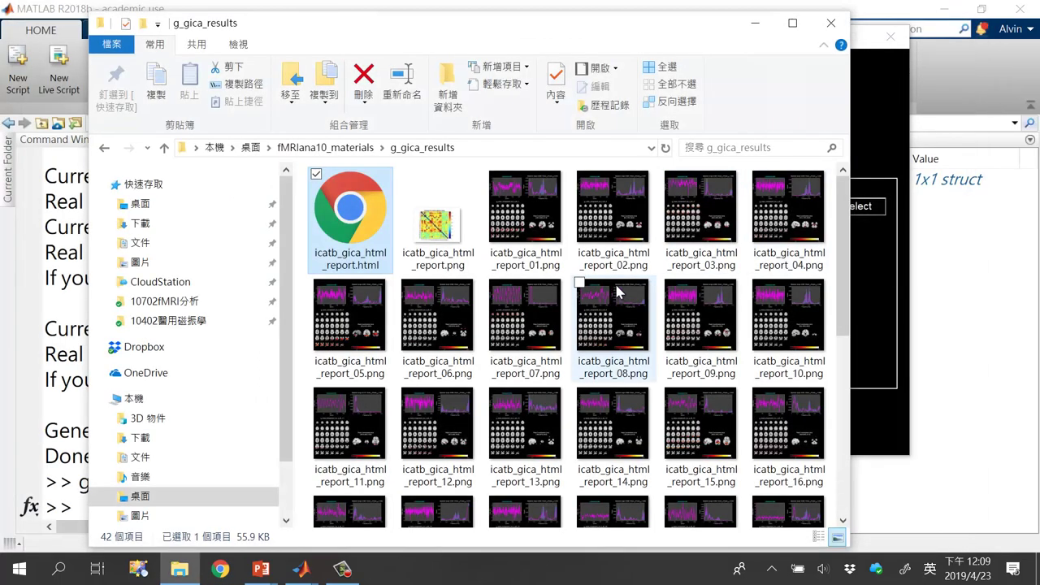
left_click(755, 23)
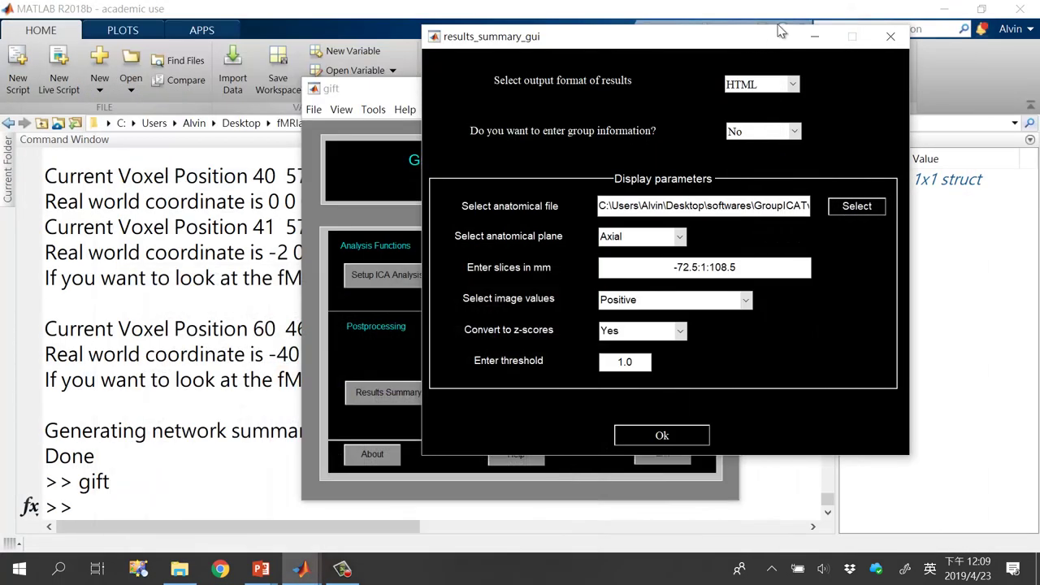
left_click(891, 37)
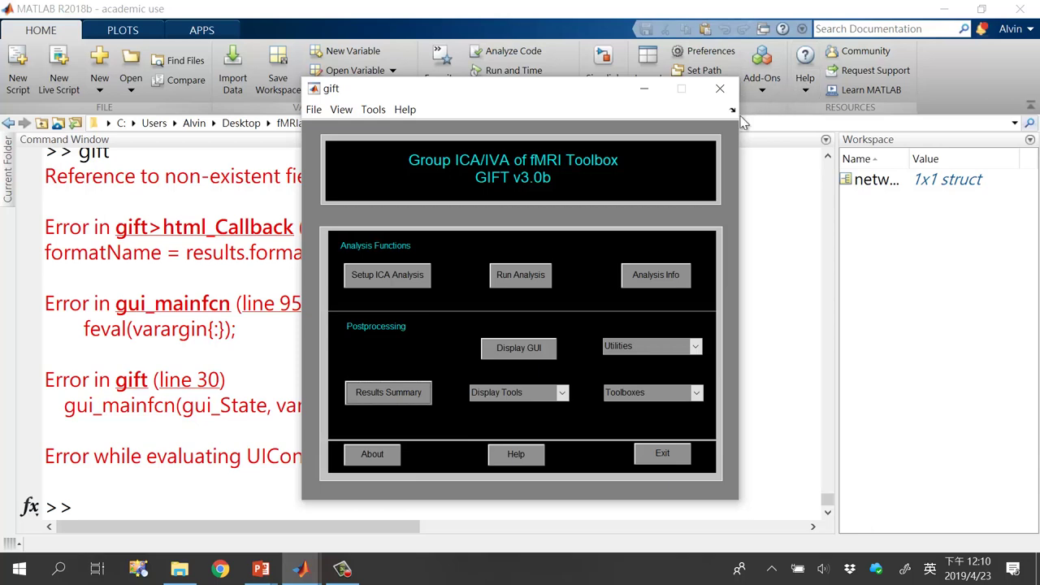
- Switch to the PowerPoint slideshow and advance from the Functional Network Connectivity slide to the closing THE END slide
mouse_move(276, 573)
left_click(354, 491)
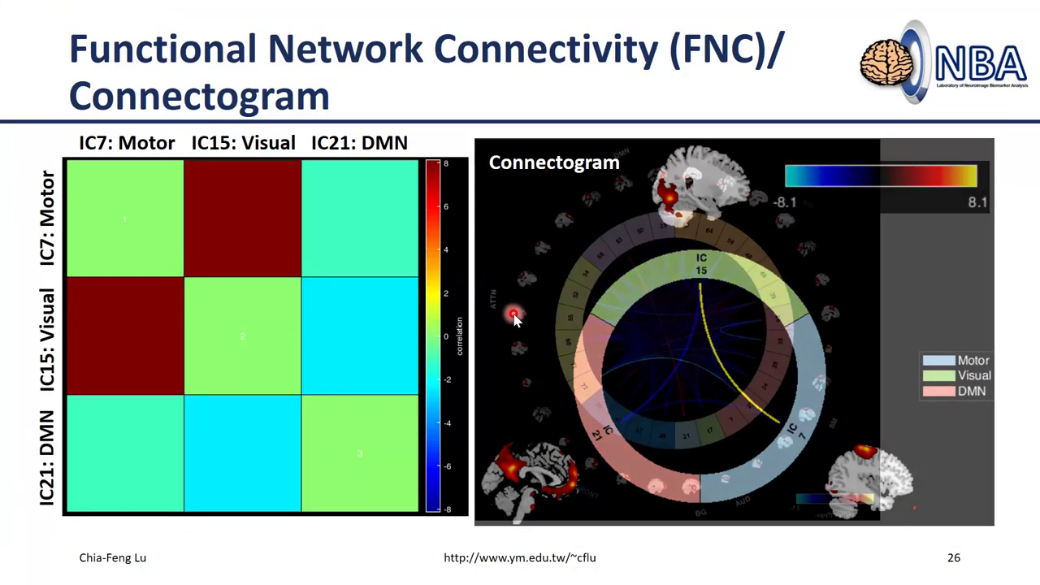
key("Right")
key("Right")
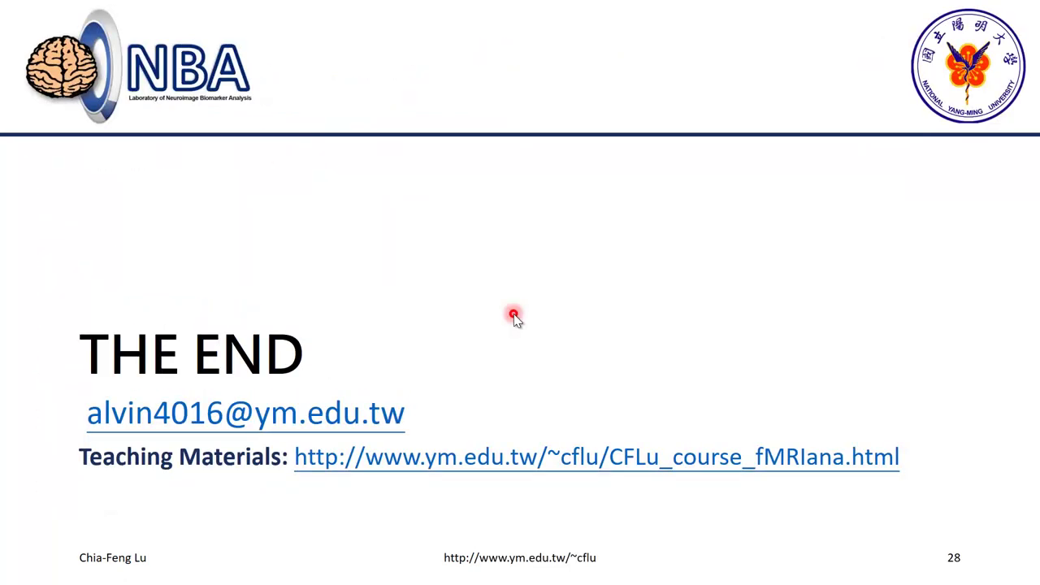